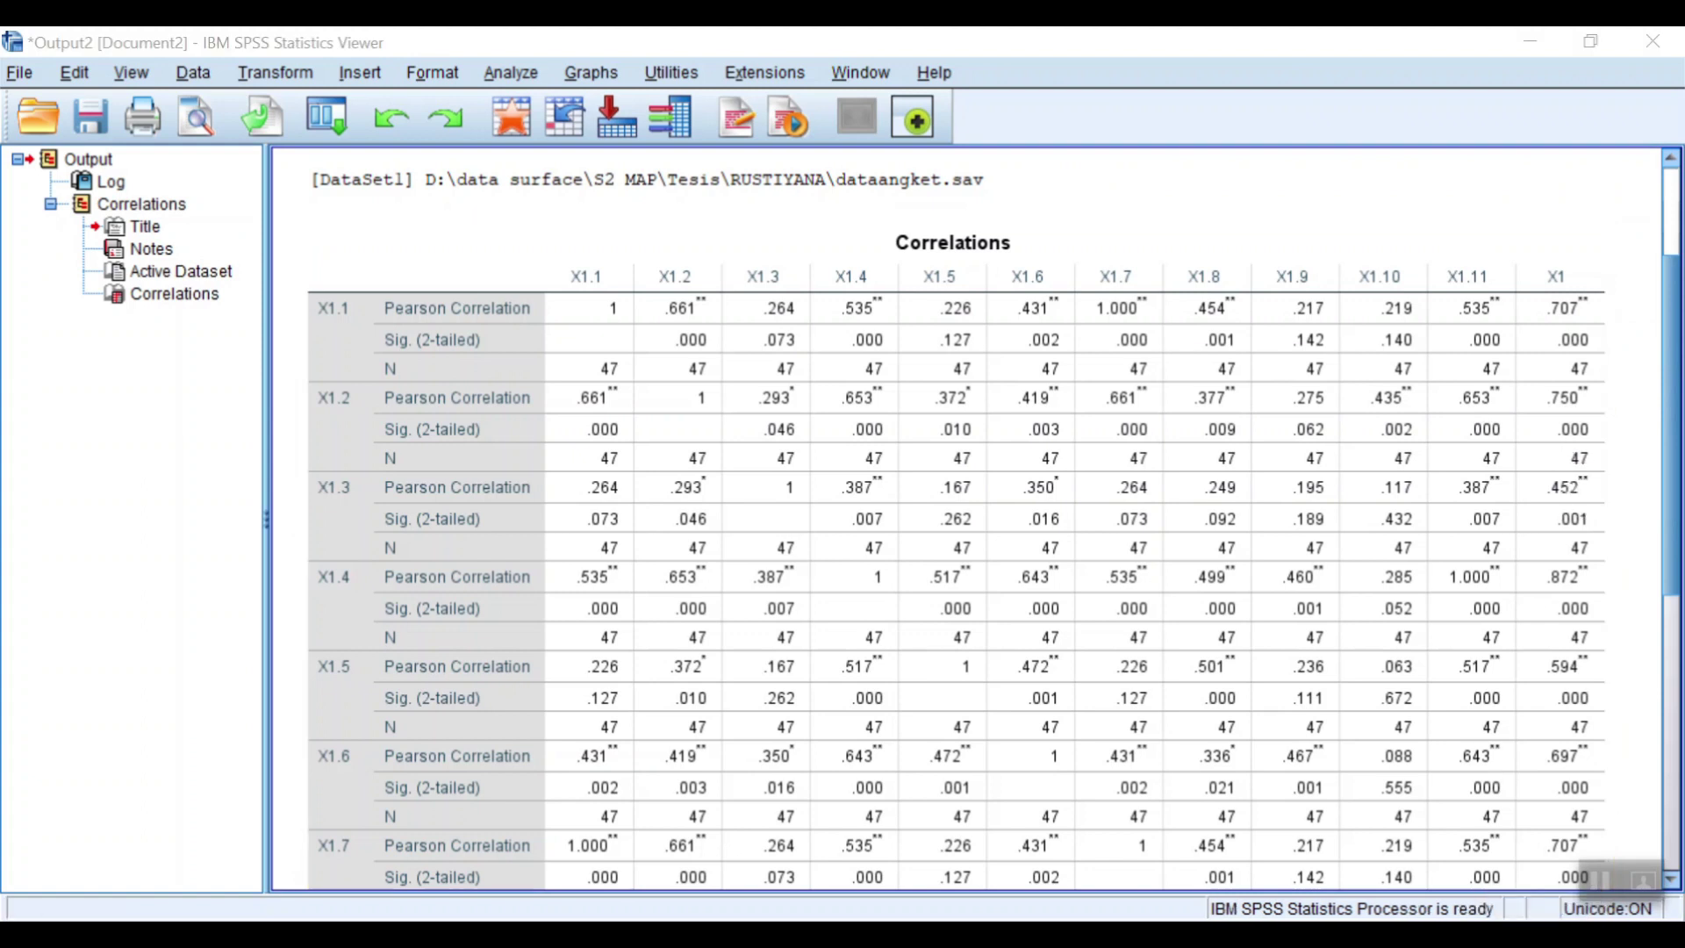
- Compare the X1 indicator correlations in the SPSS output with the Kompetensi (X1) validity table in the Book1 workbook in Excel
{"action": "mouse_move", "coordinate": [1092, 916]}
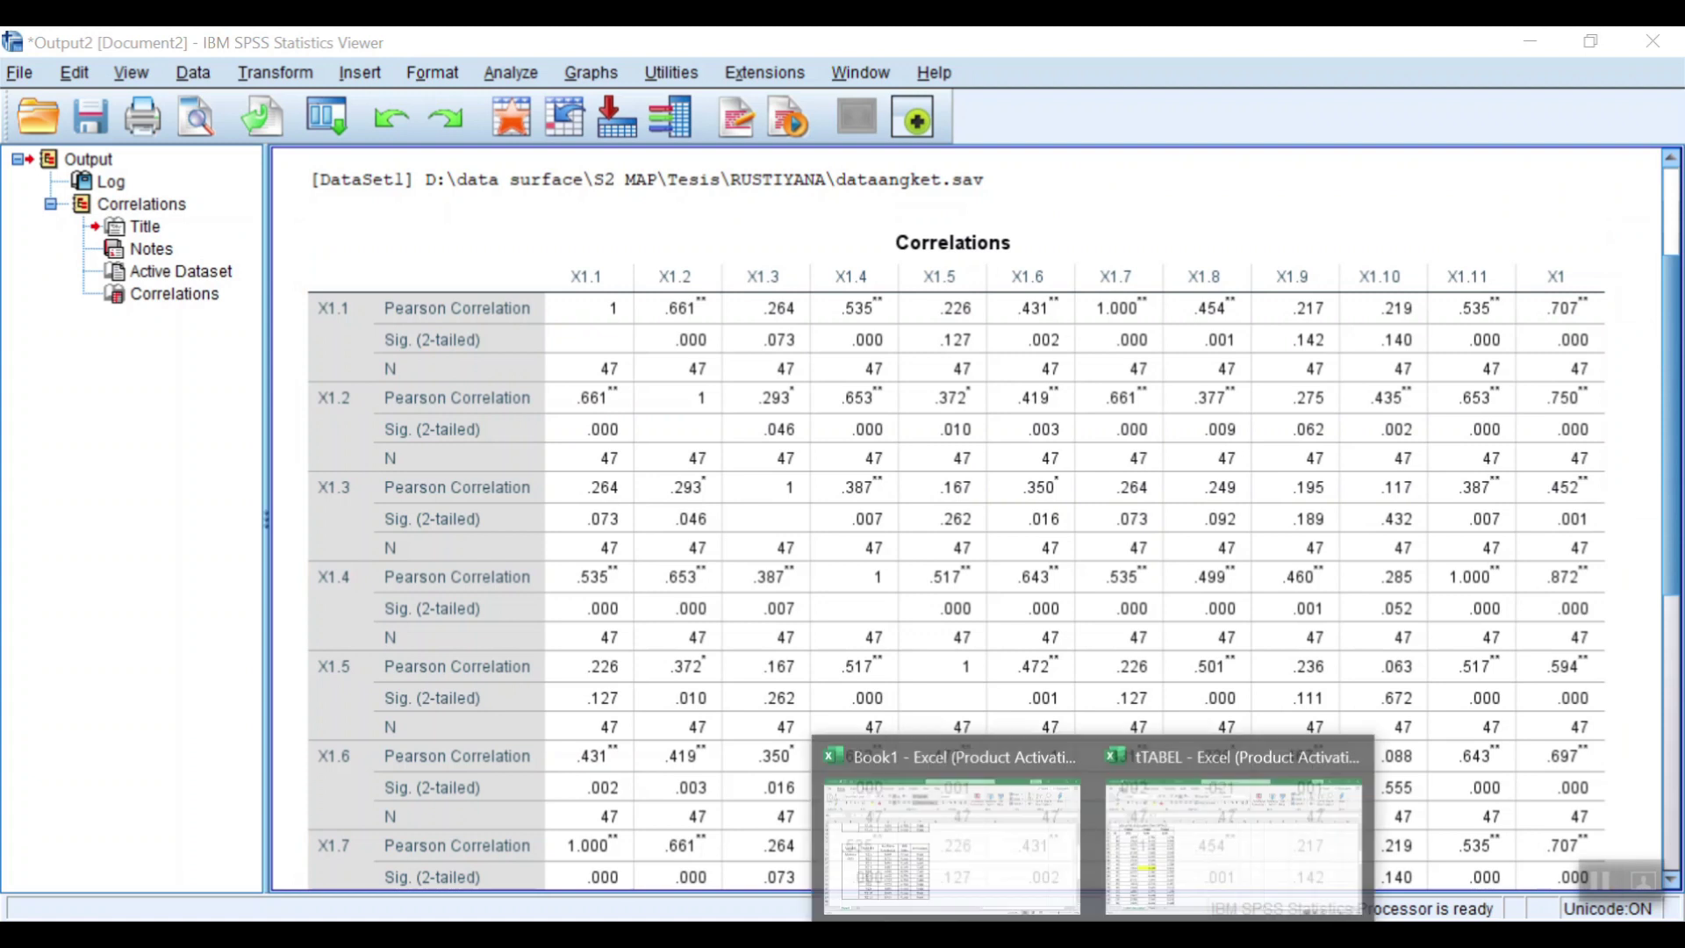
{"action": "left_click", "coordinate": [995, 873]}
{"action": "scroll", "coordinate": [873, 570], "scroll_direction": "up", "scroll_amount": 4}
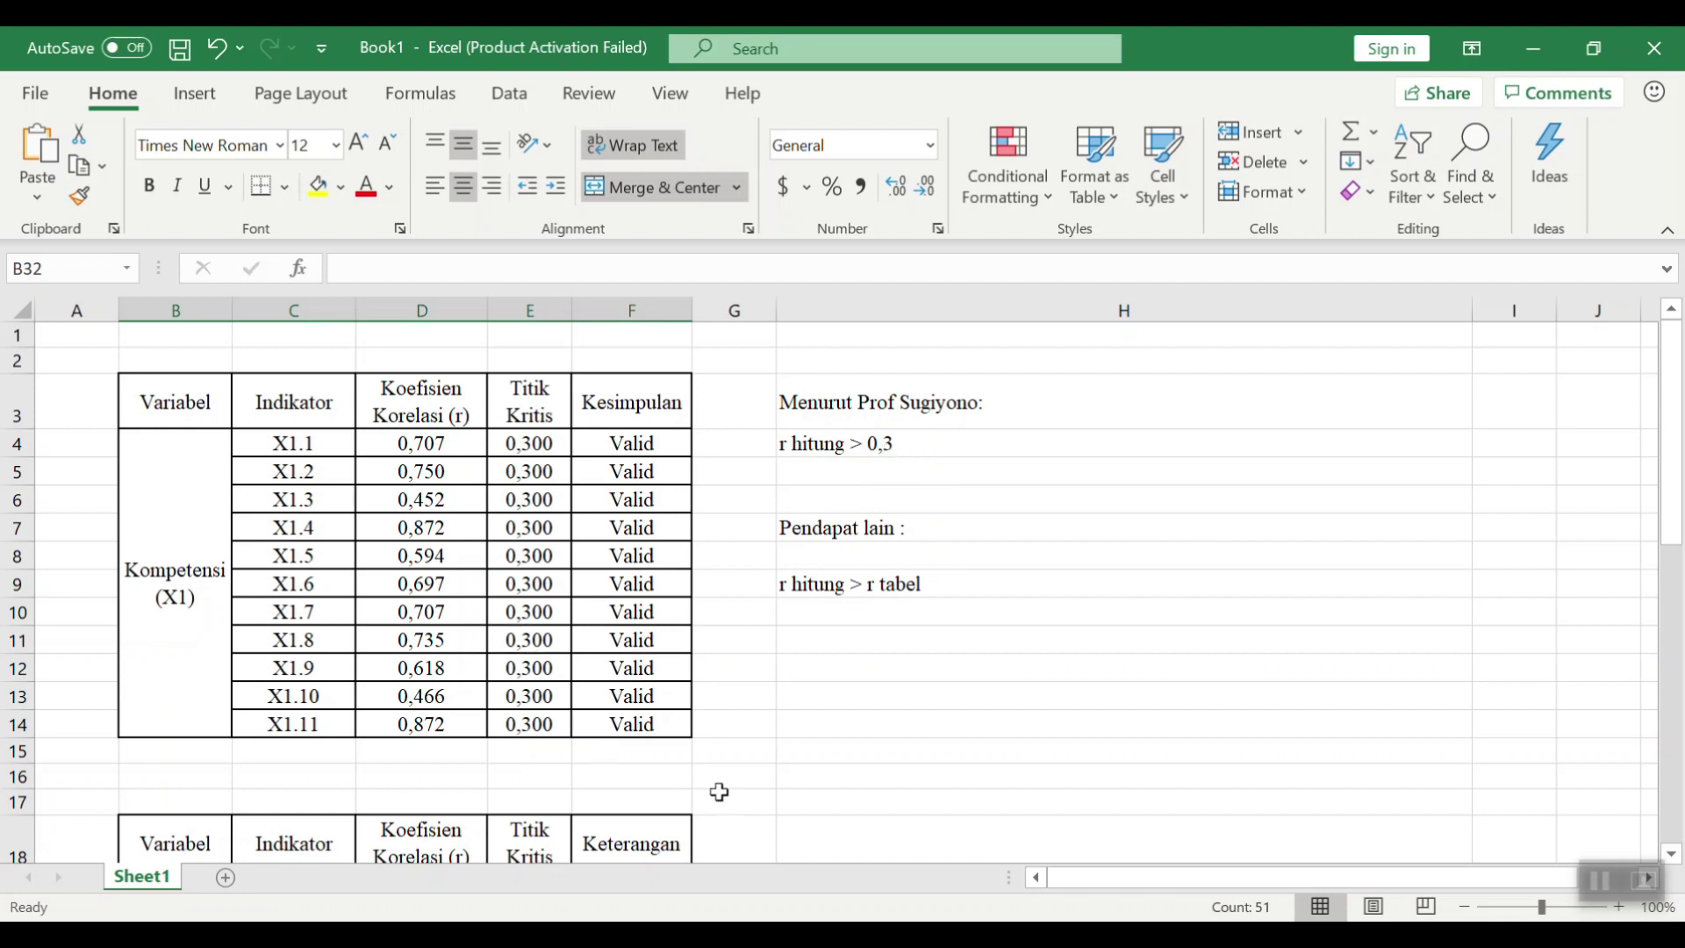
{"action": "left_click", "coordinate": [931, 913]}
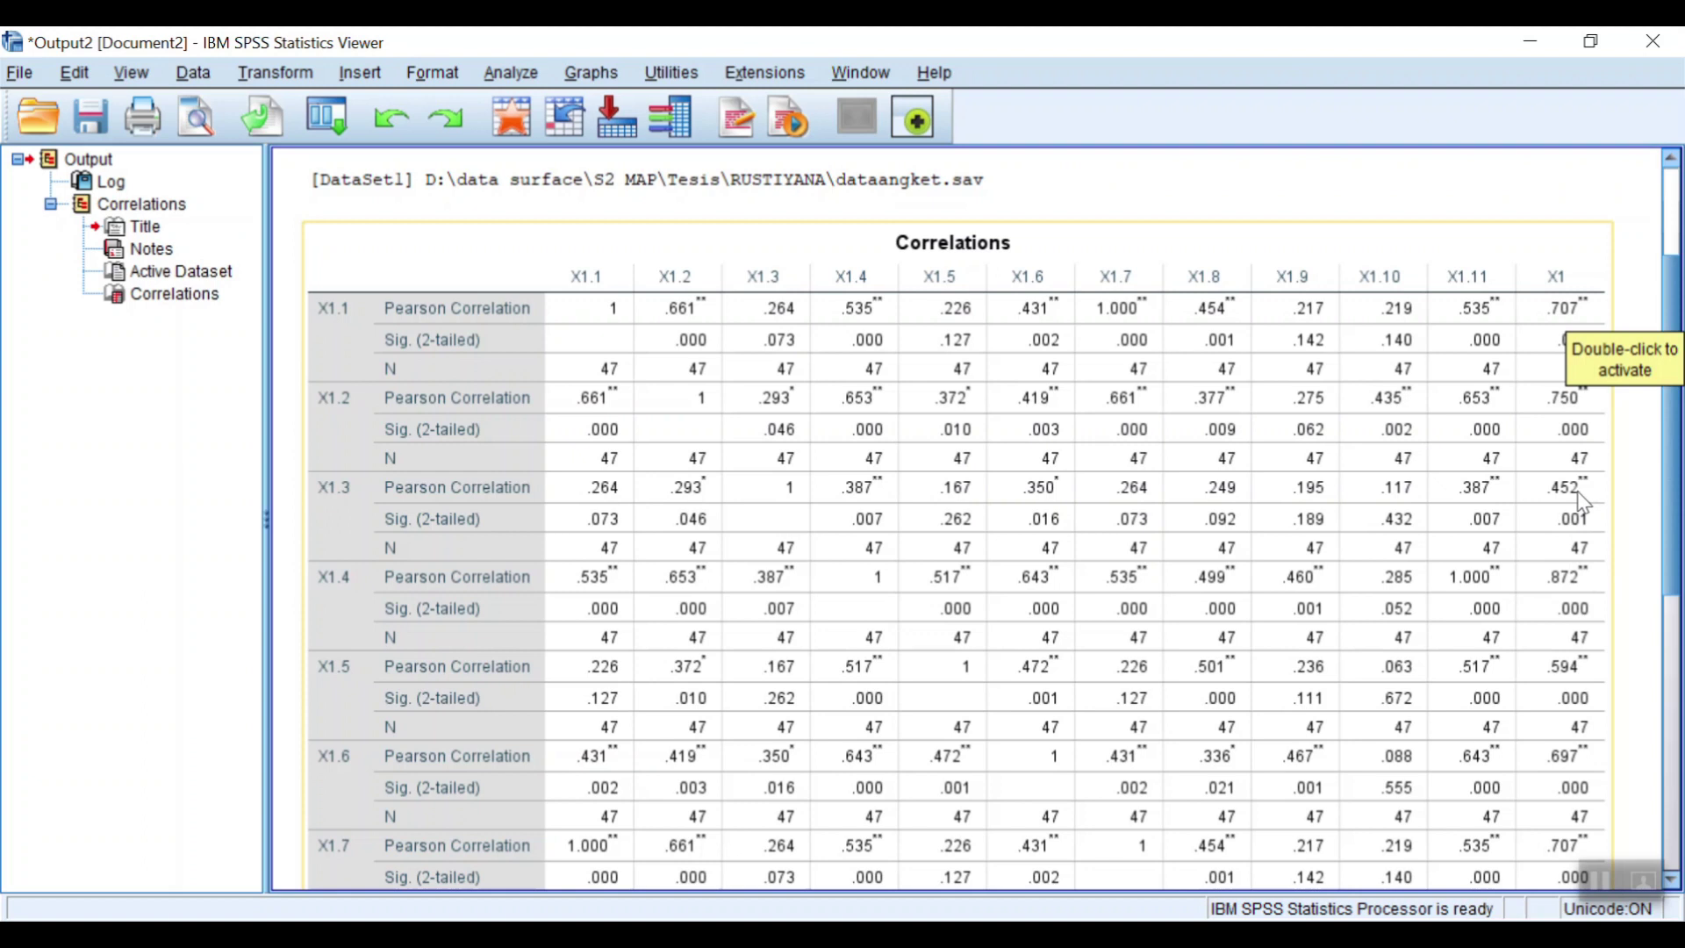
{"action": "scroll", "coordinate": [1608, 721], "scroll_direction": "down", "scroll_amount": 10}
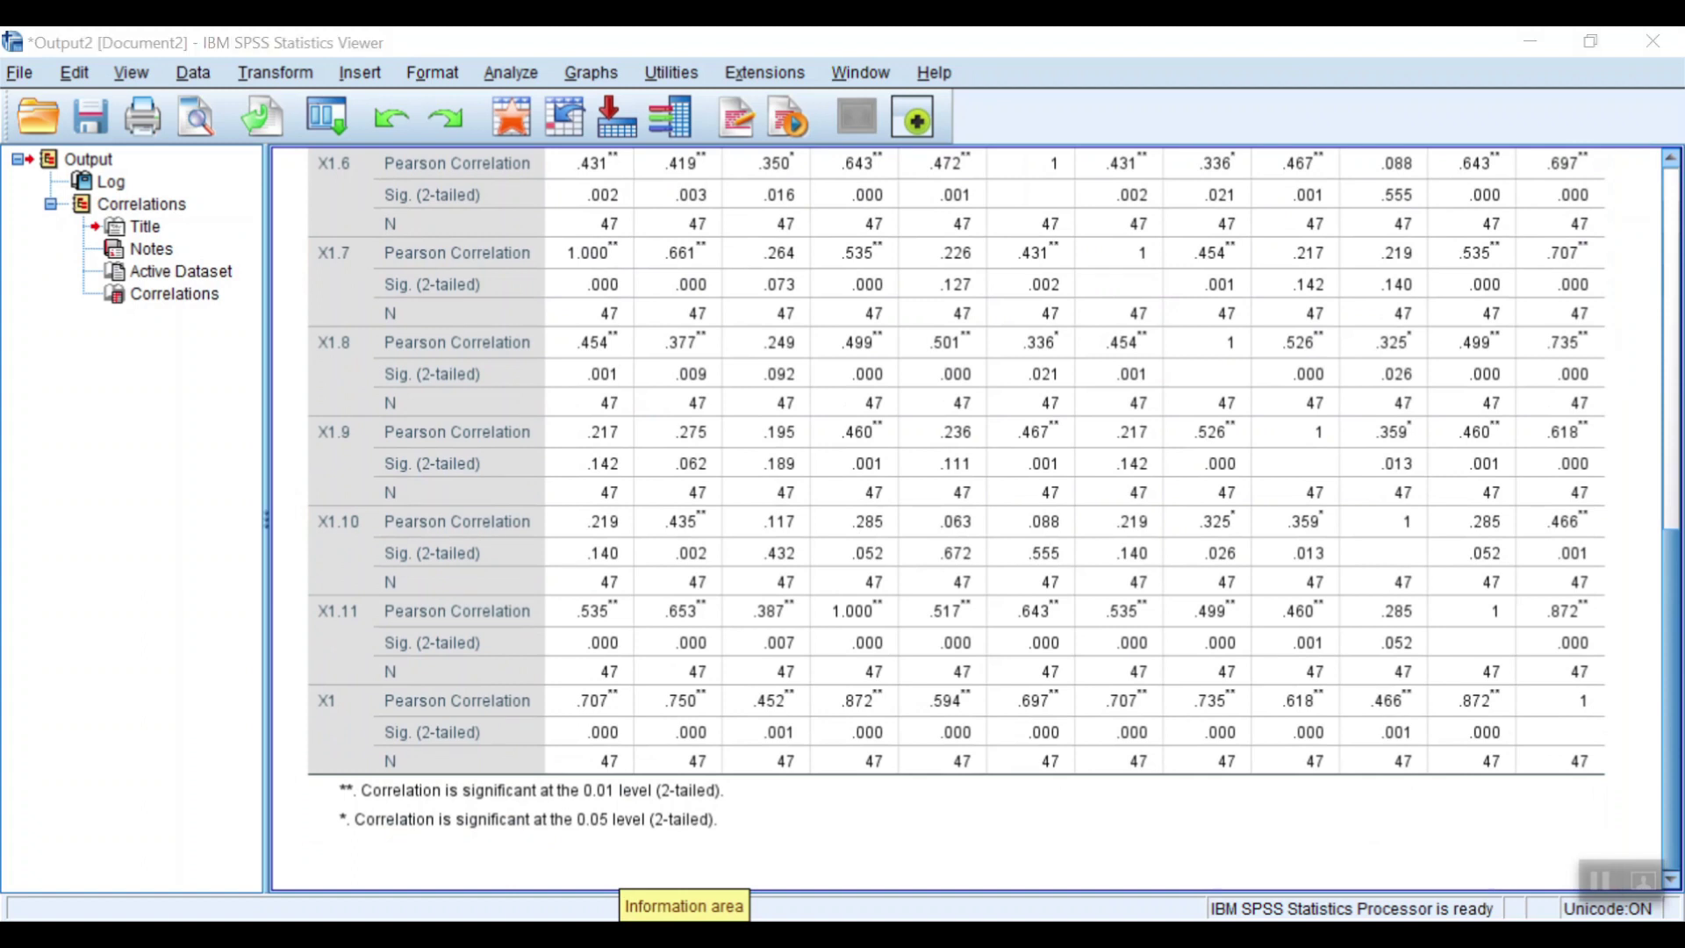
{"action": "left_click", "coordinate": [933, 856]}
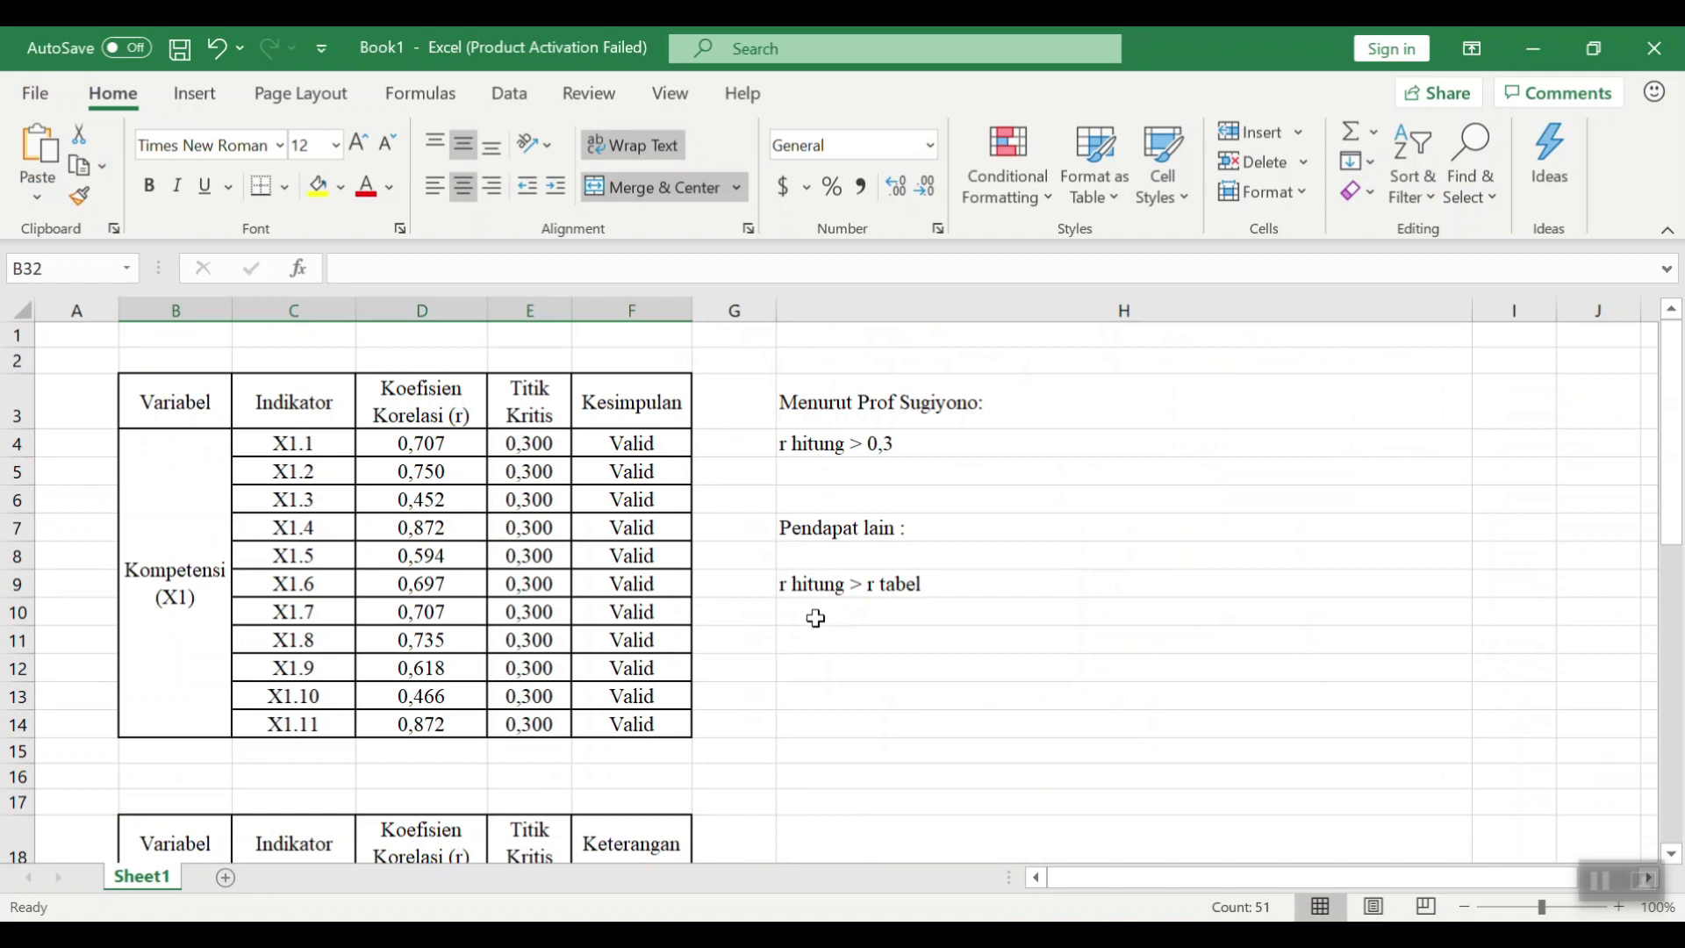
- Look through the r tabel column in the tTABEL workbook and return to the validity criteria in Book1
{"action": "mouse_move", "coordinate": [1092, 935]}
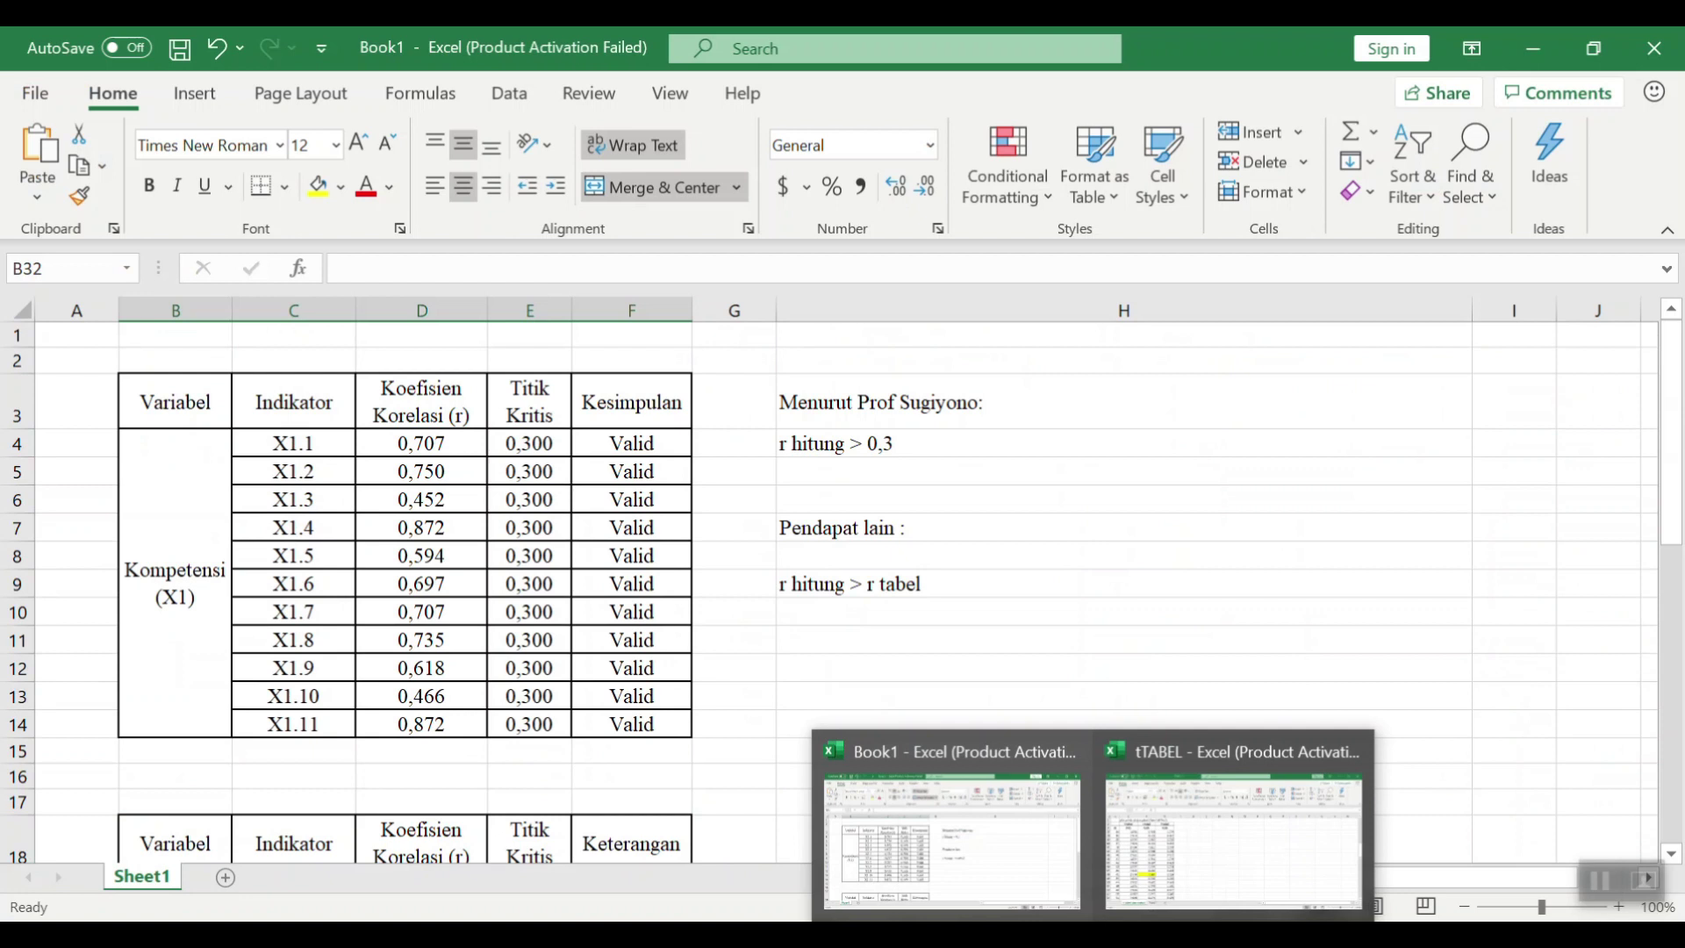
{"action": "left_click", "coordinate": [1190, 869]}
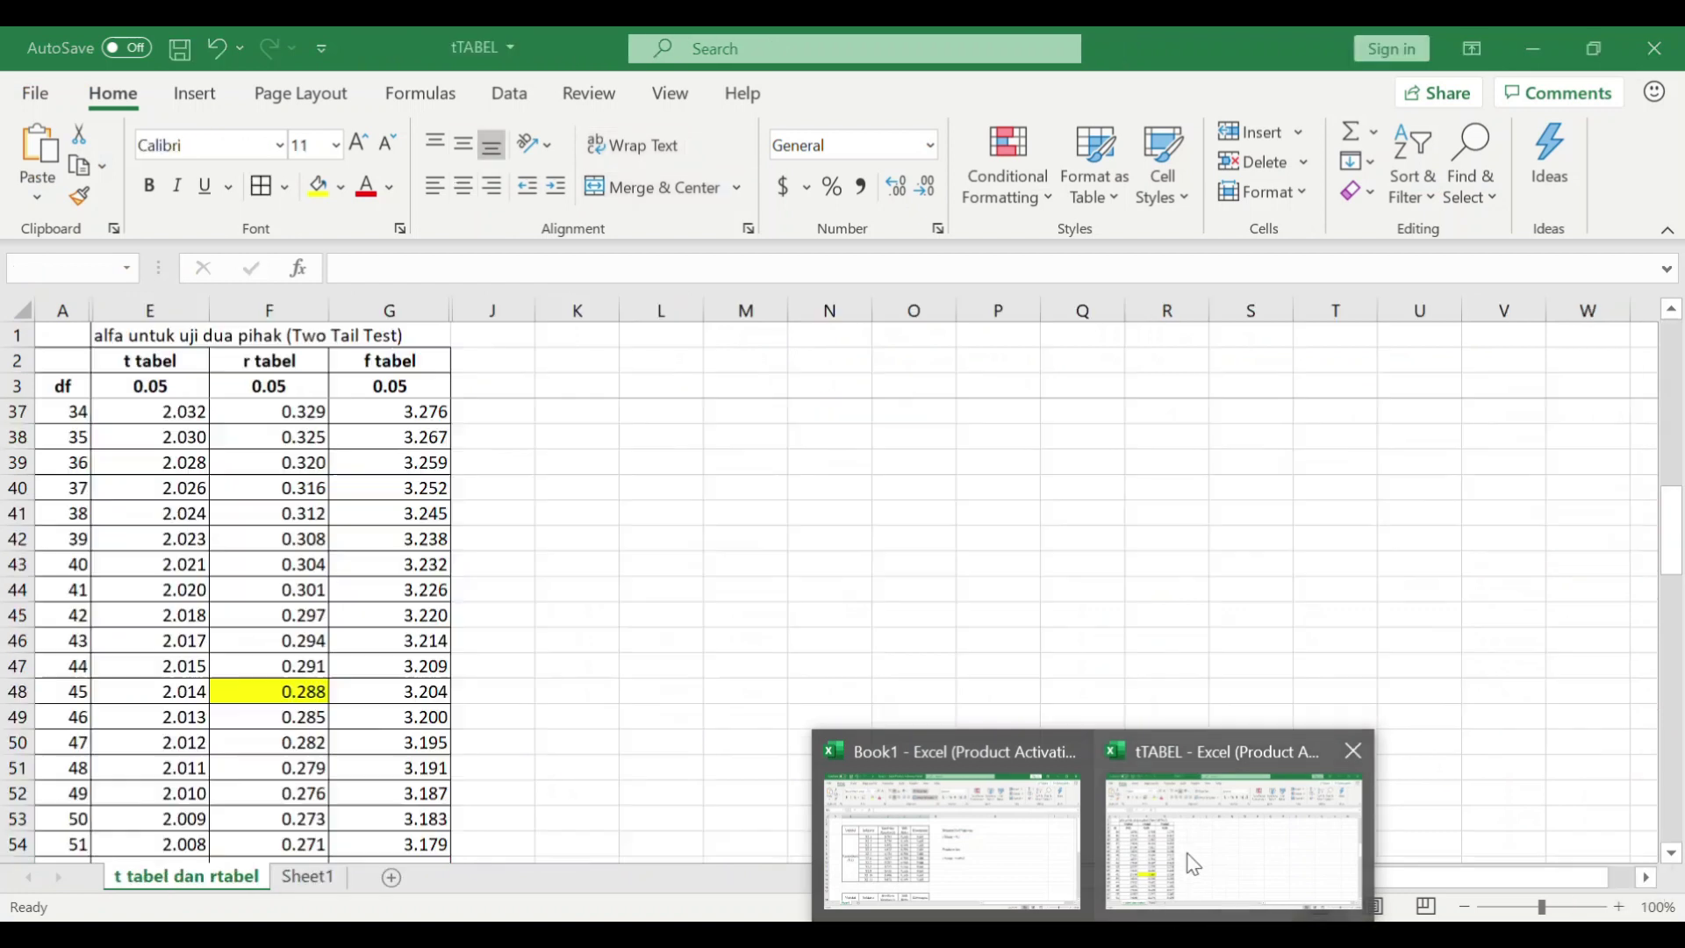
{"action": "scroll", "coordinate": [583, 579], "scroll_direction": "up", "scroll_amount": 5}
{"action": "scroll", "coordinate": [585, 581], "scroll_direction": "up", "scroll_amount": 6}
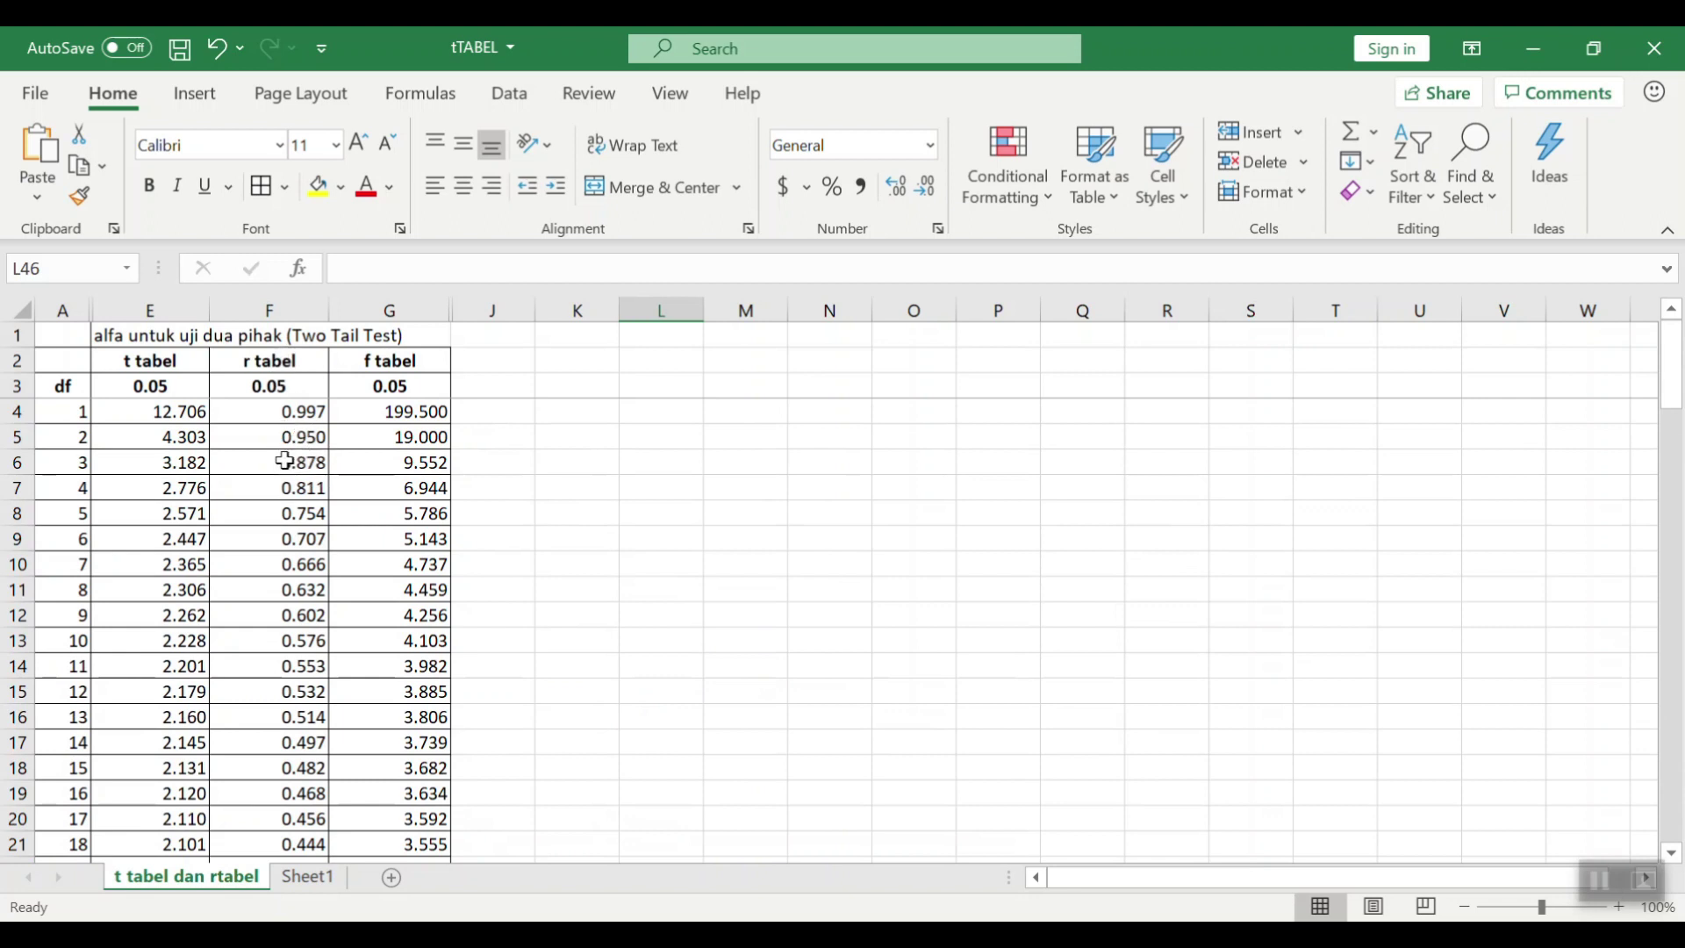
{"action": "scroll", "coordinate": [283, 460], "scroll_direction": "down", "scroll_amount": 9}
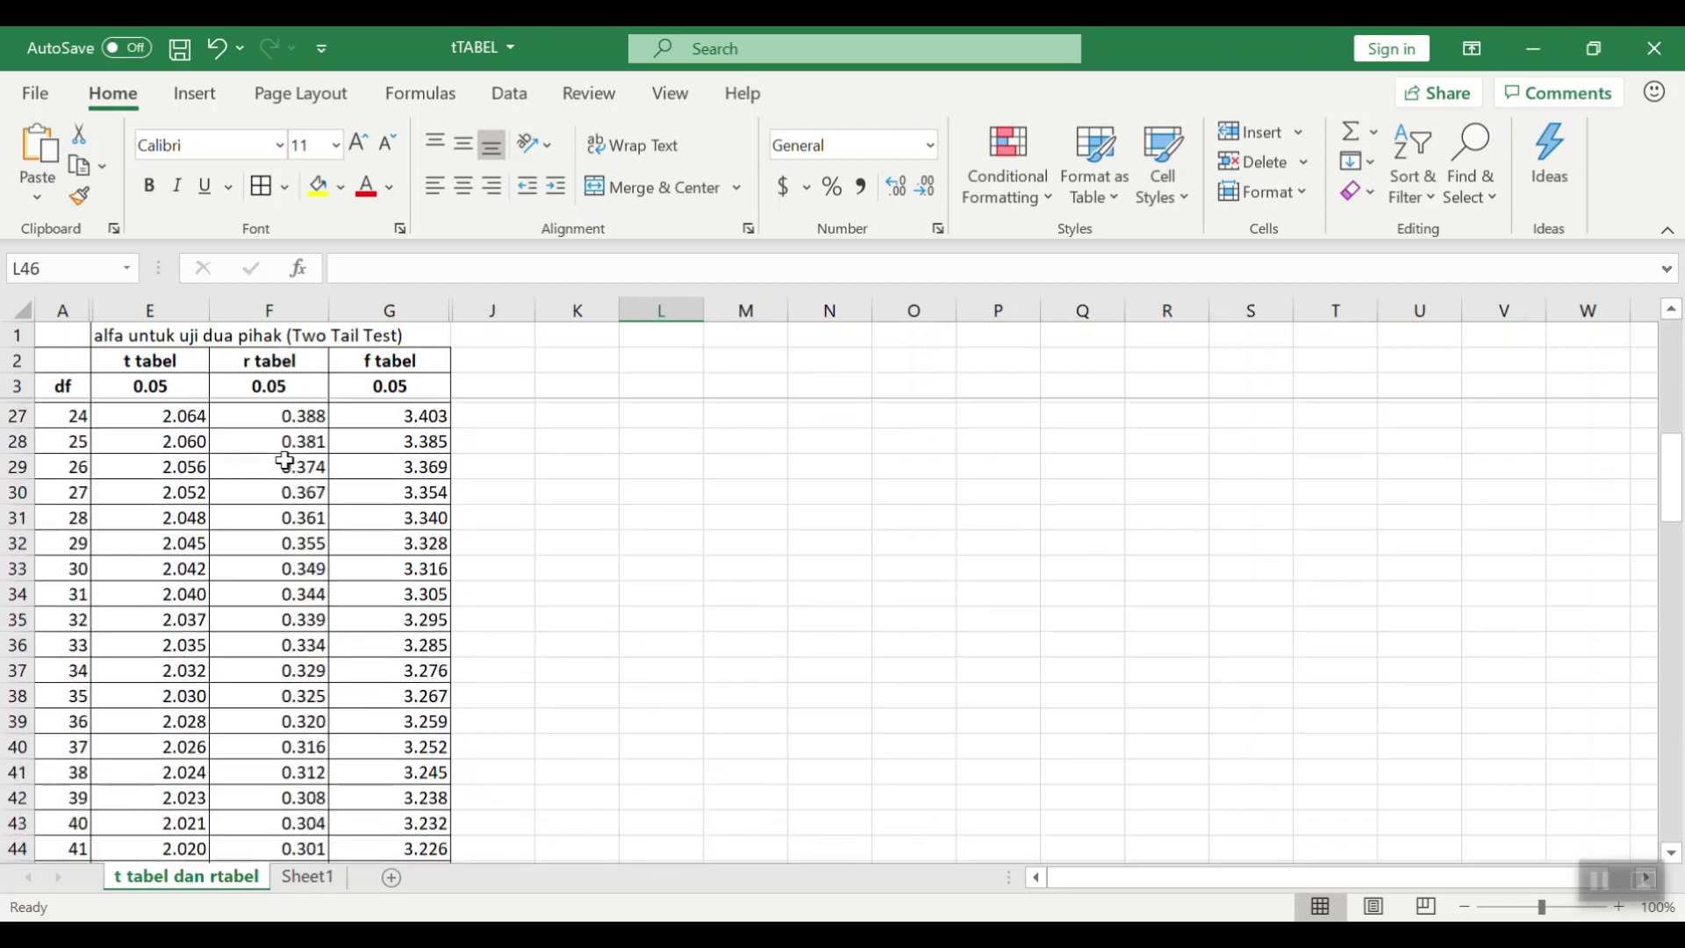
{"action": "key", "text": "alt+Tab"}
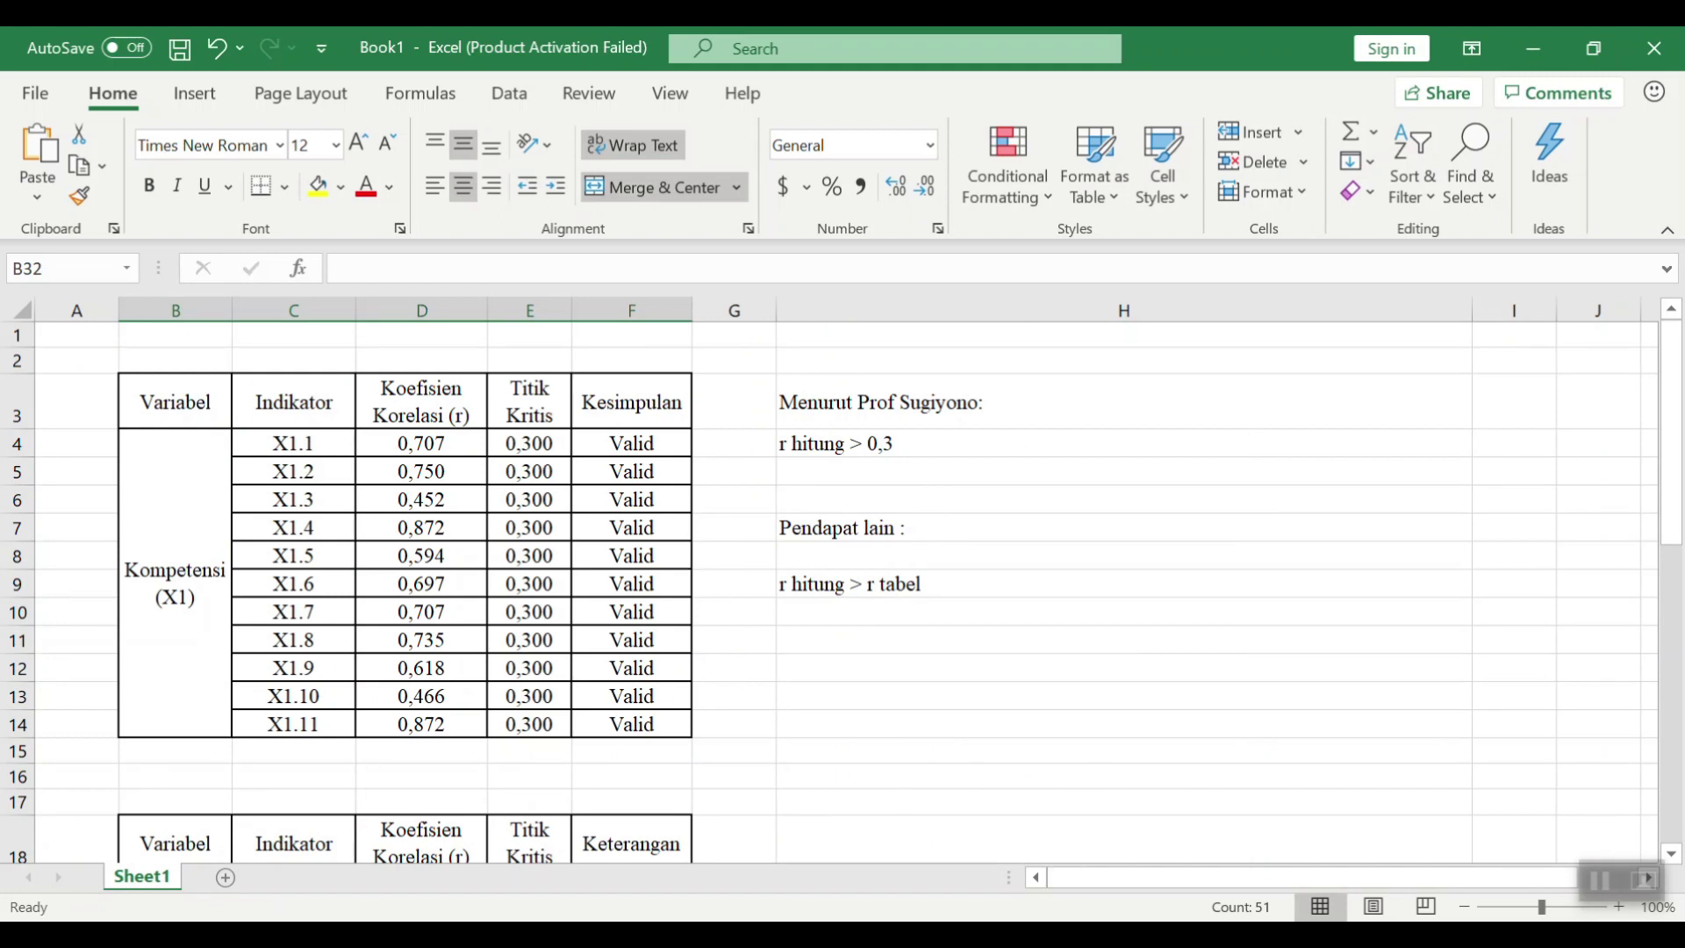
- Look up the two-tailed 0.05 r tabel value for df 45 in the tTABEL workbook
{"action": "mouse_move", "coordinate": [1093, 939]}
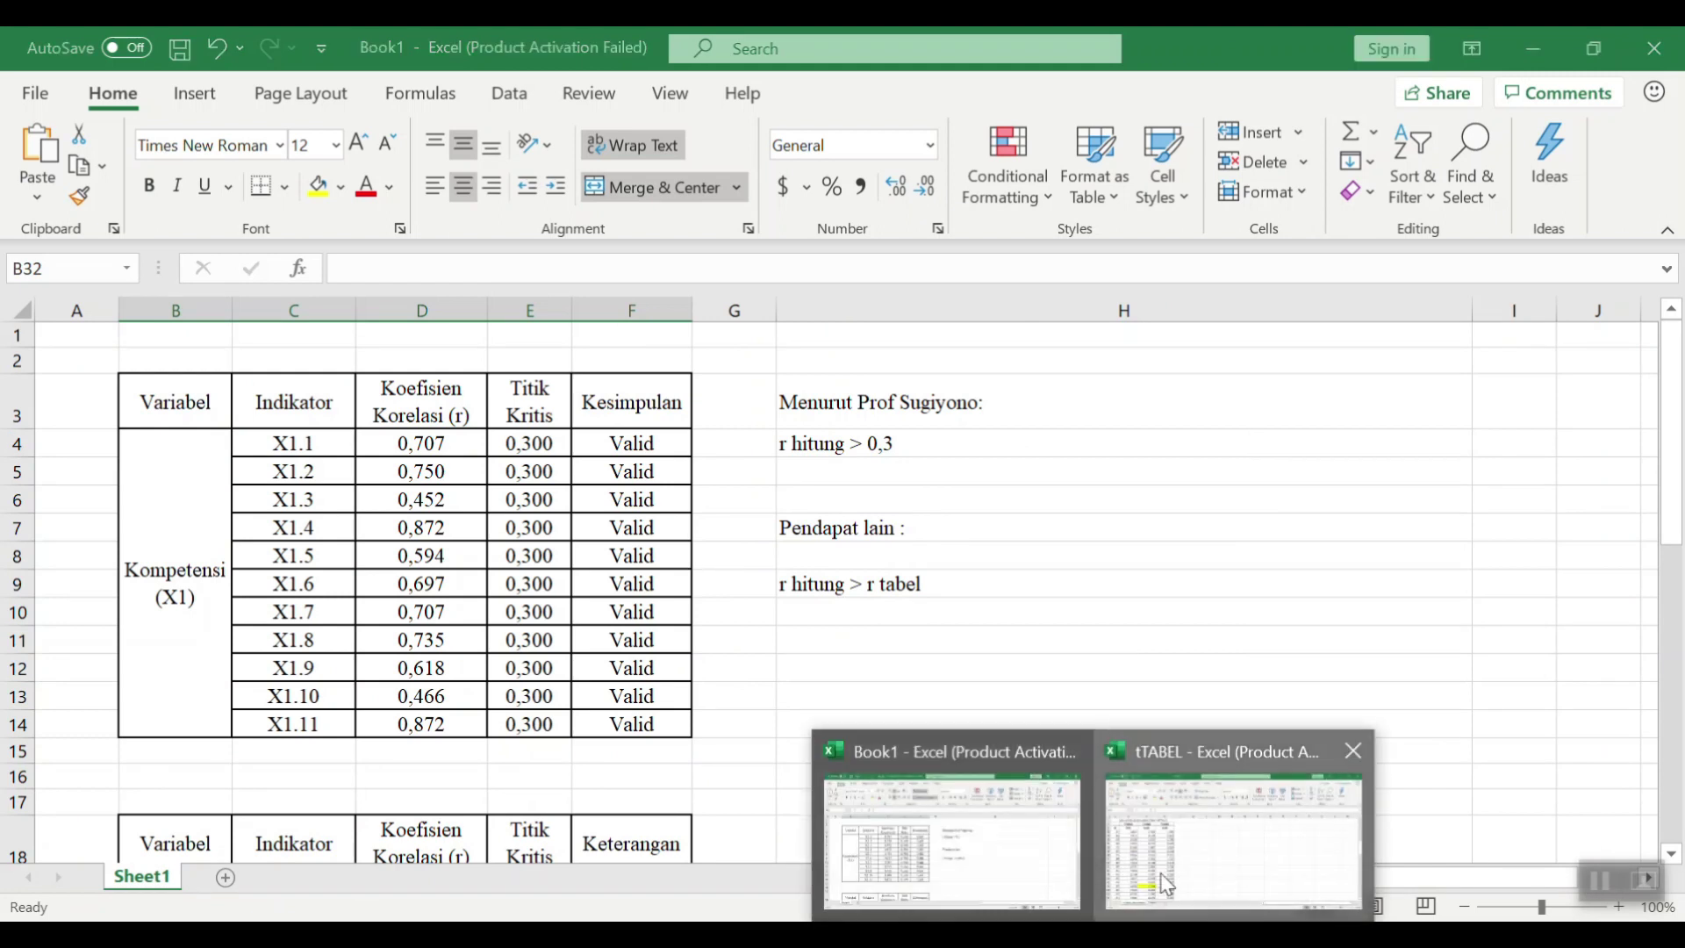
{"action": "left_click", "coordinate": [1233, 830]}
{"action": "scroll", "coordinate": [272, 592], "scroll_direction": "up", "scroll_amount": 10}
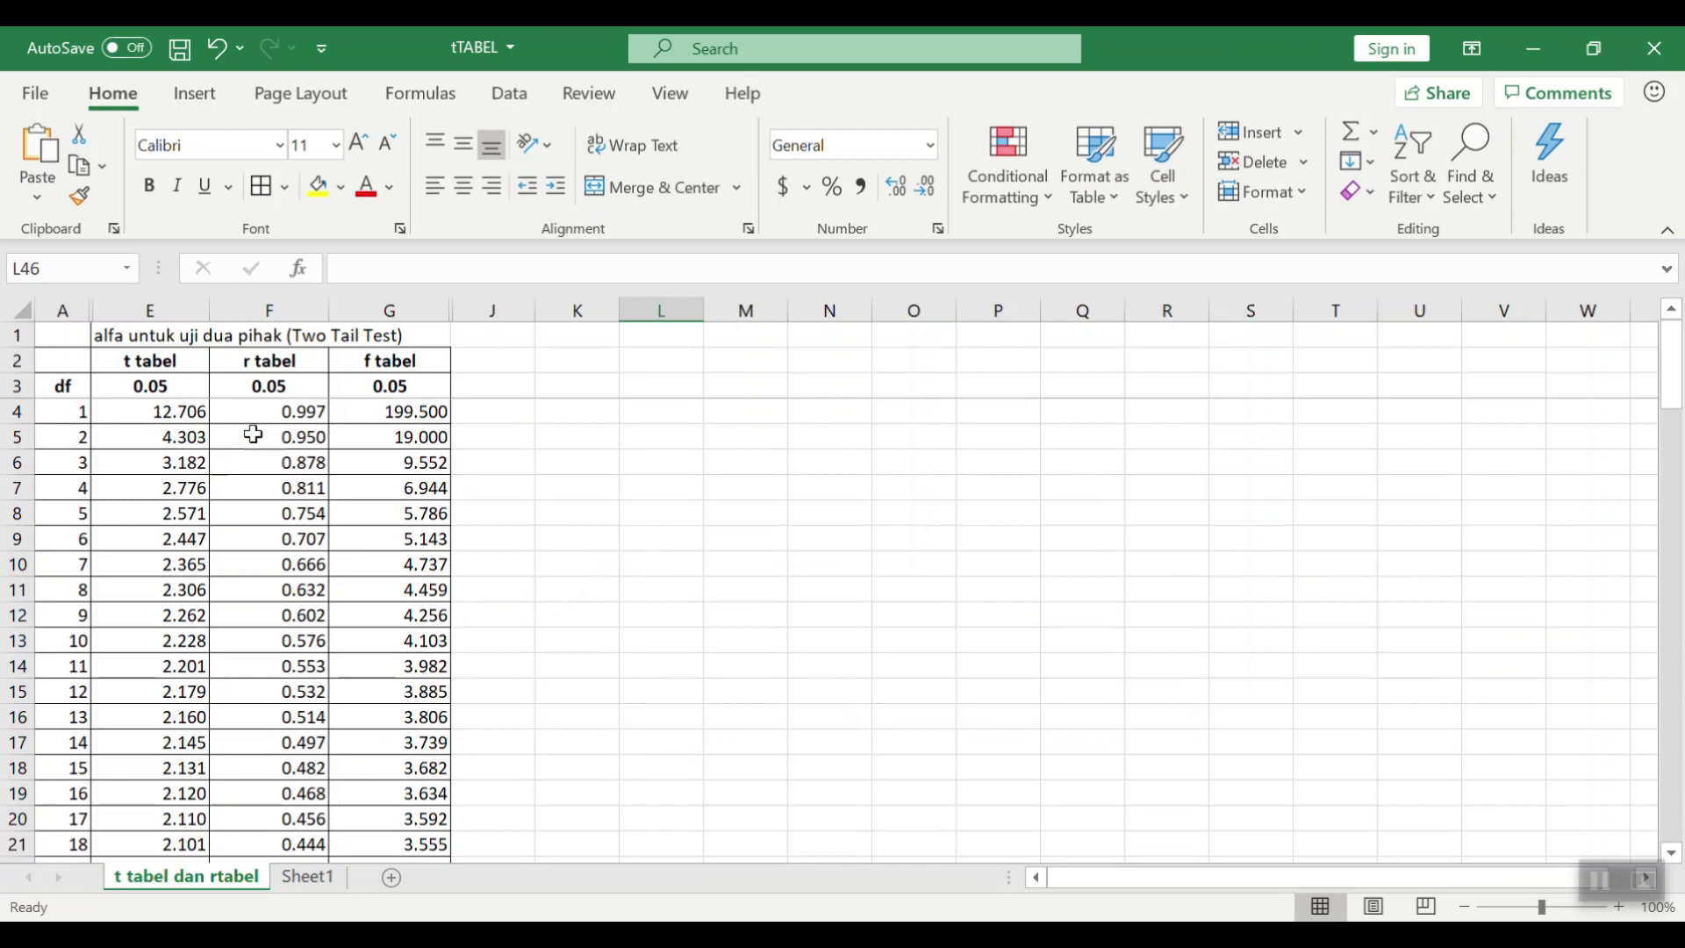
{"action": "scroll", "coordinate": [253, 434], "scroll_direction": "down", "scroll_amount": 2}
{"action": "scroll", "coordinate": [253, 434], "scroll_direction": "up", "scroll_amount": 2}
{"action": "scroll", "coordinate": [86, 555], "scroll_direction": "down", "scroll_amount": 3}
{"action": "scroll", "coordinate": [88, 625], "scroll_direction": "down", "scroll_amount": 2}
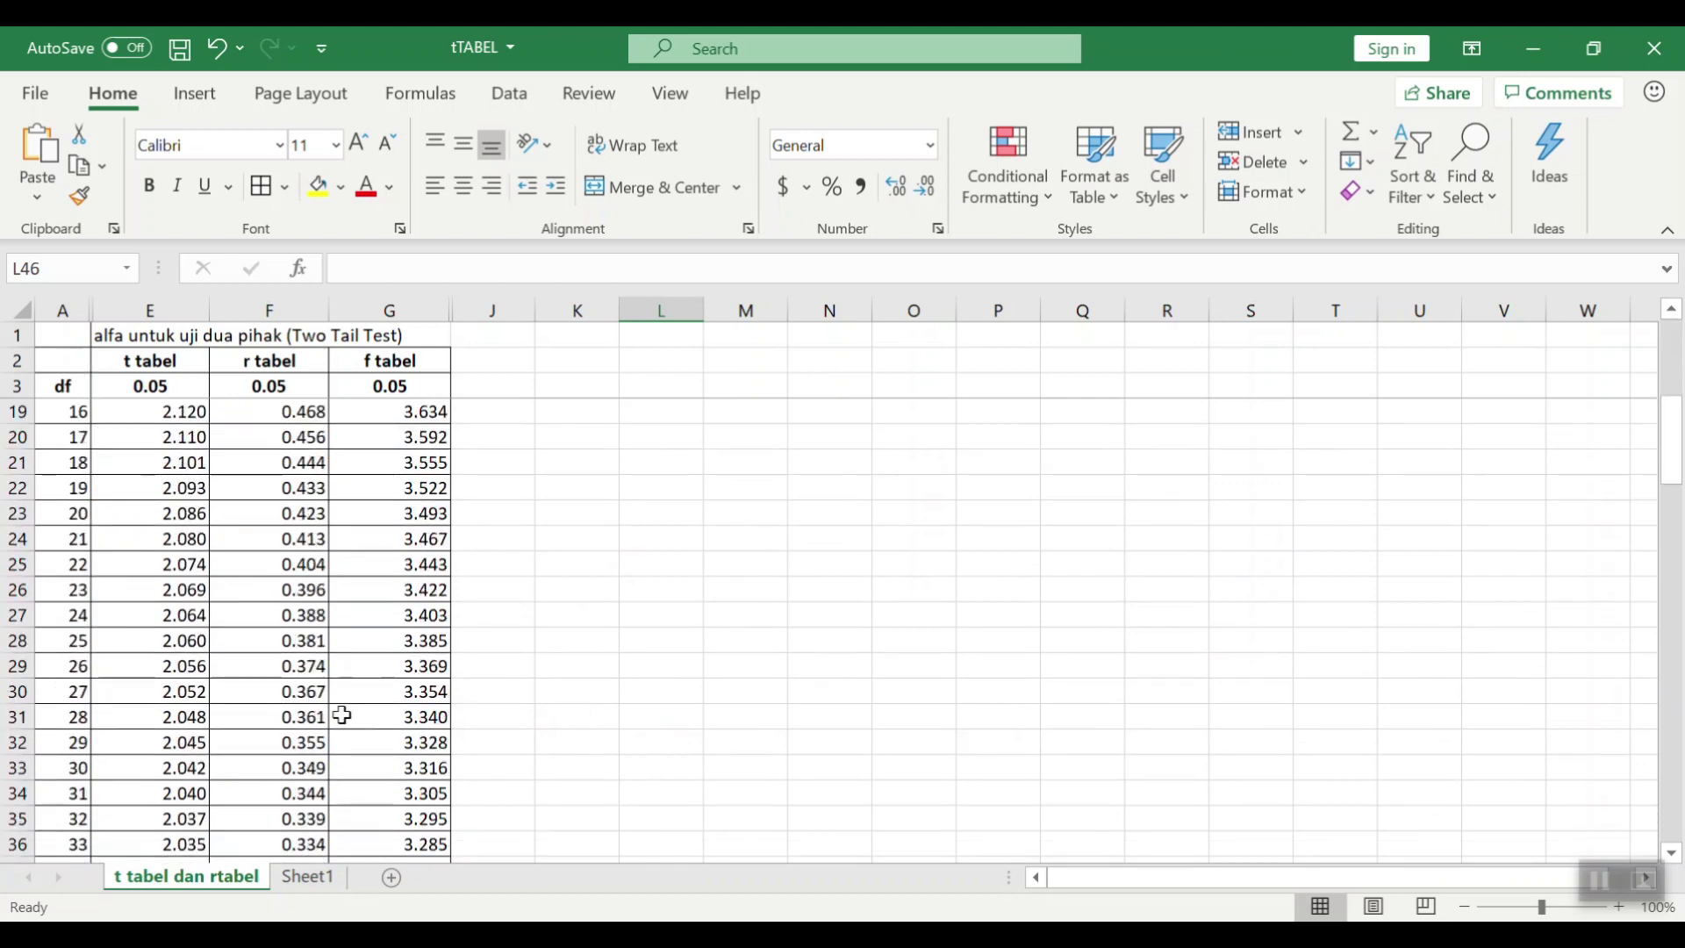
{"action": "scroll", "coordinate": [463, 707], "scroll_direction": "down", "scroll_amount": 4}
{"action": "scroll", "coordinate": [464, 707], "scroll_direction": "down", "scroll_amount": 1}
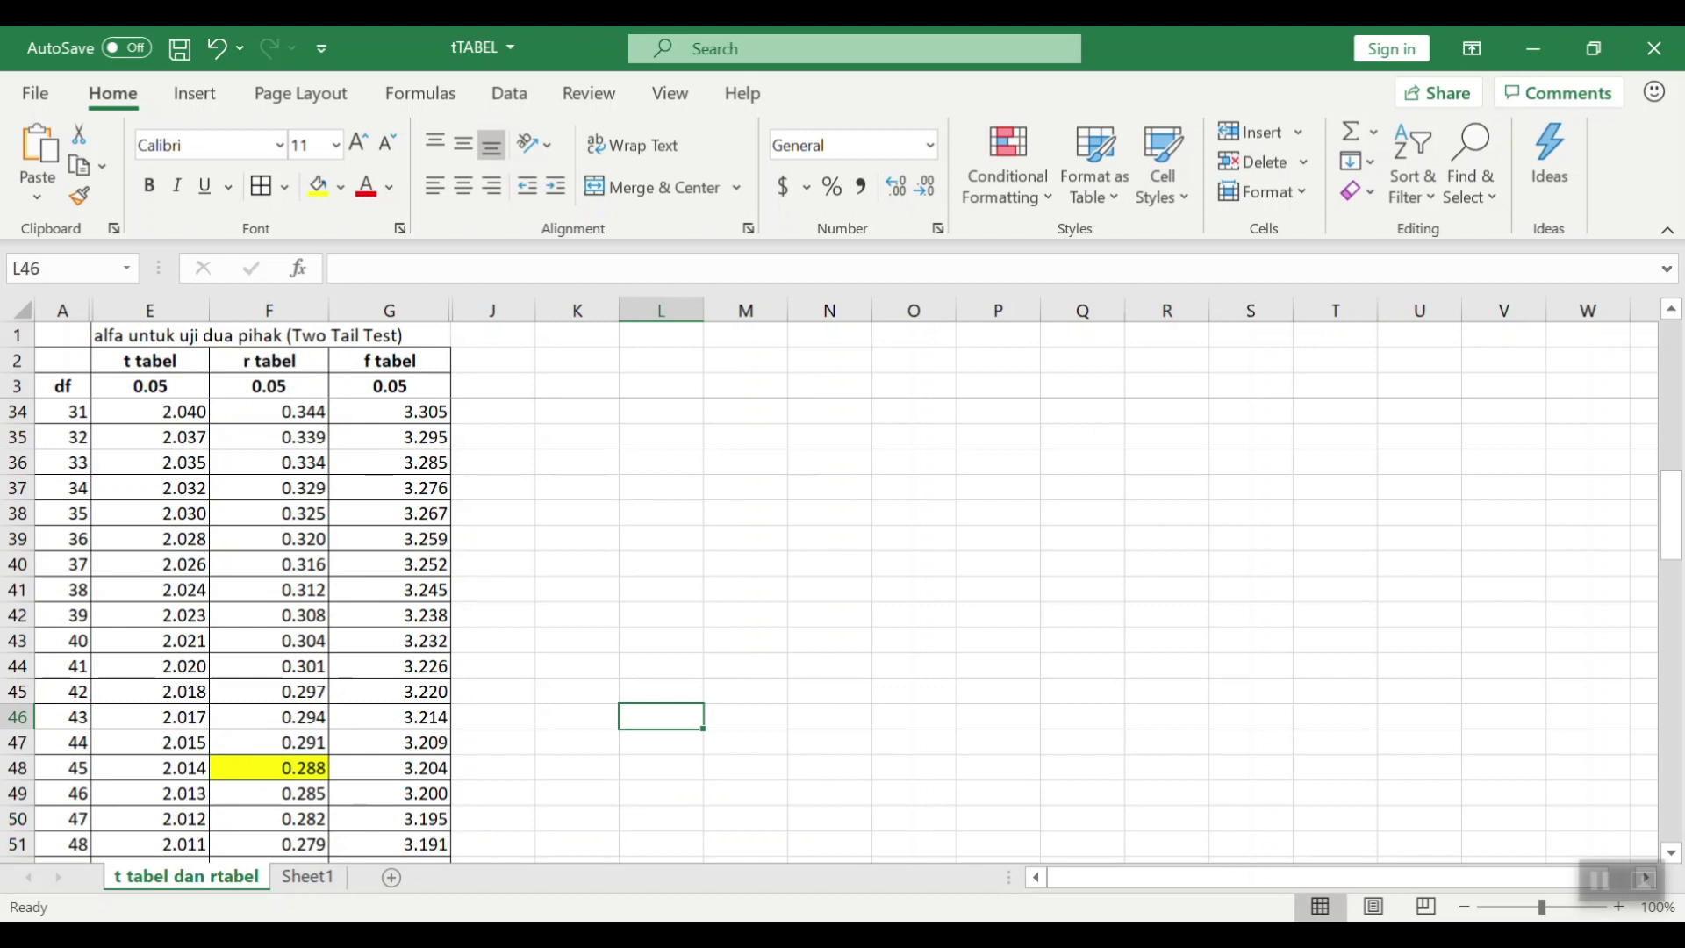
- Switch to the dataangket.sav data in SPSS and clear all variables from the Bivariate Correlations analysis list
{"action": "left_click", "coordinate": [943, 829]}
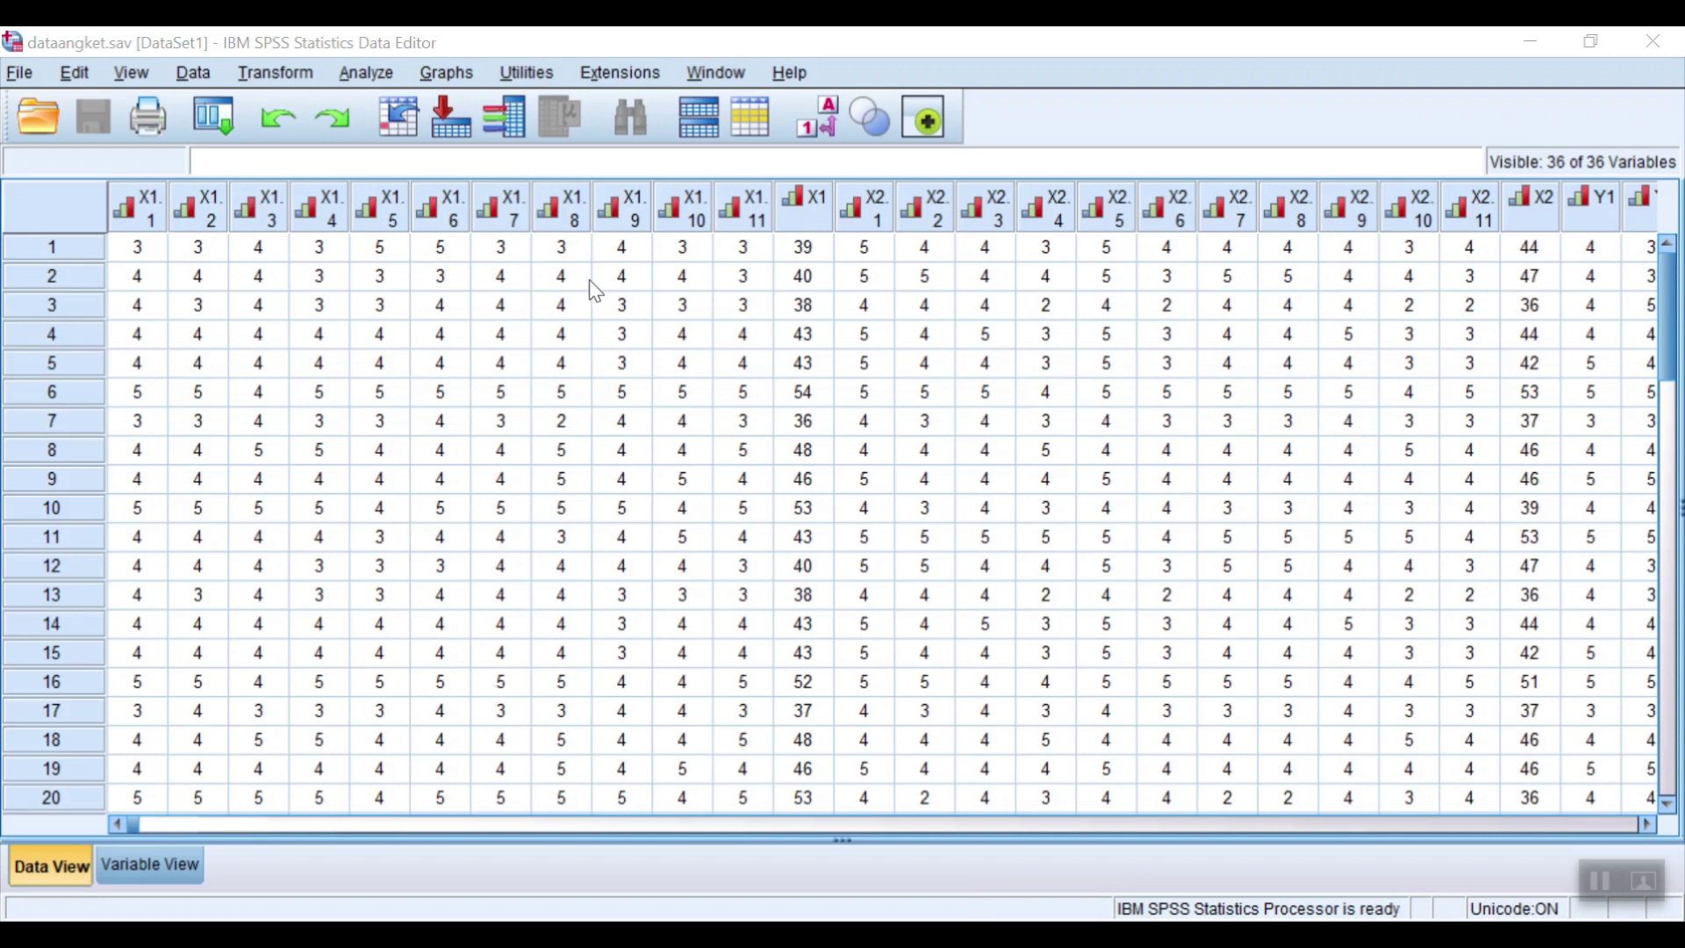
{"action": "left_click", "coordinate": [358, 84]}
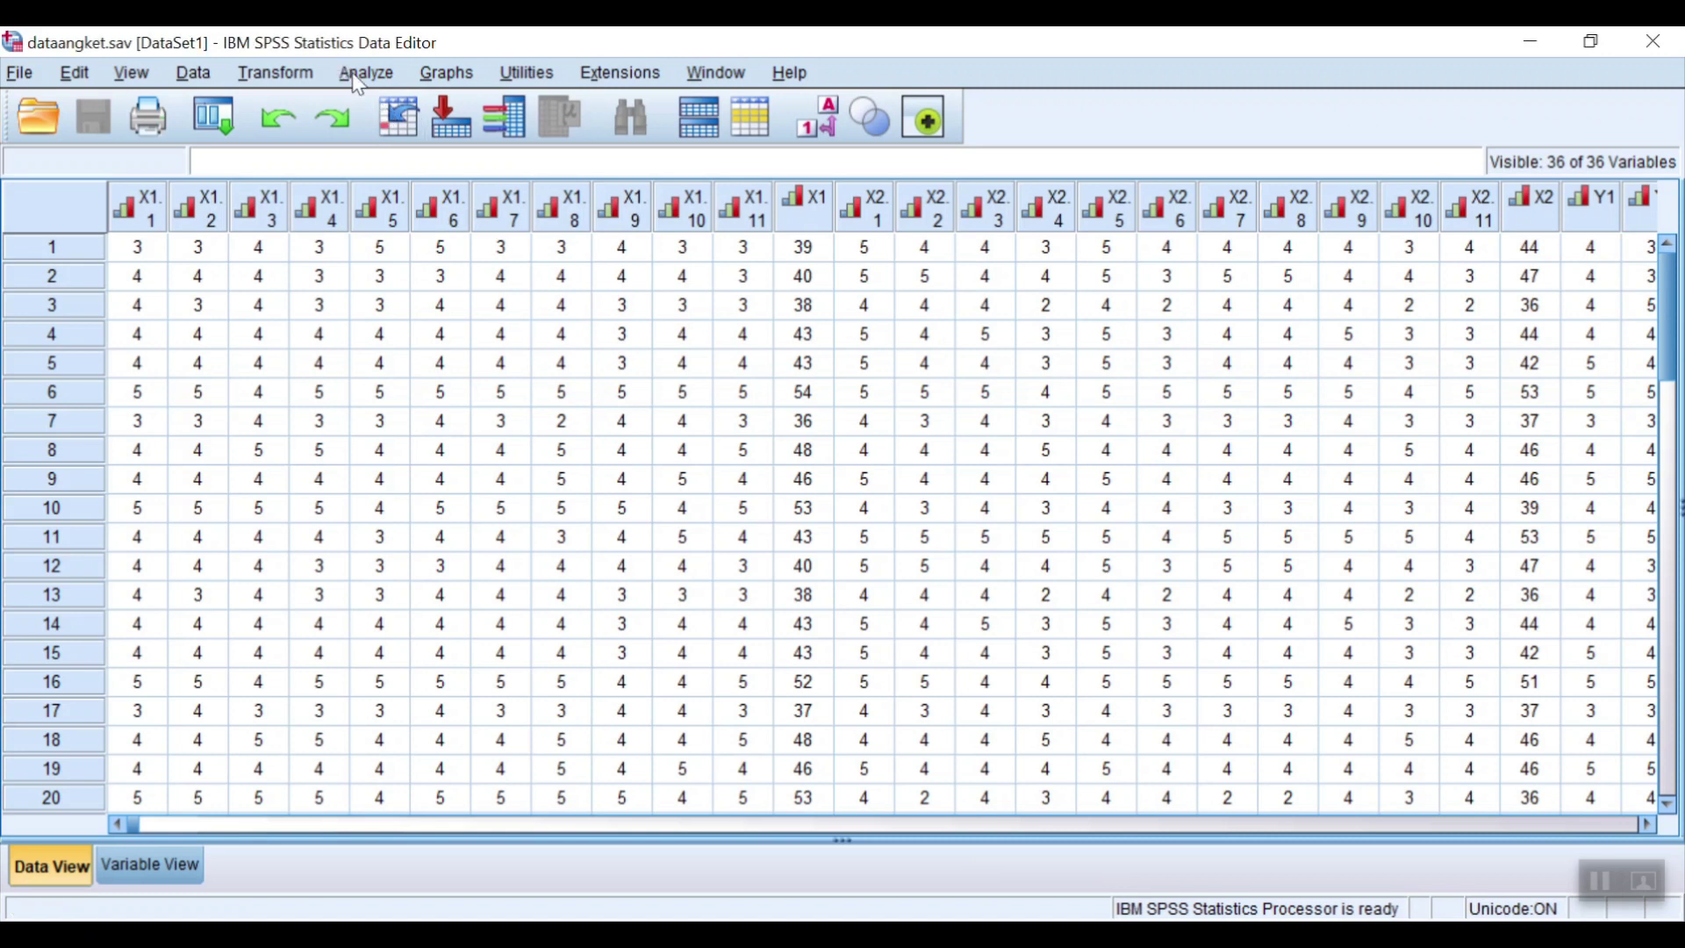
{"action": "left_click", "coordinate": [359, 83]}
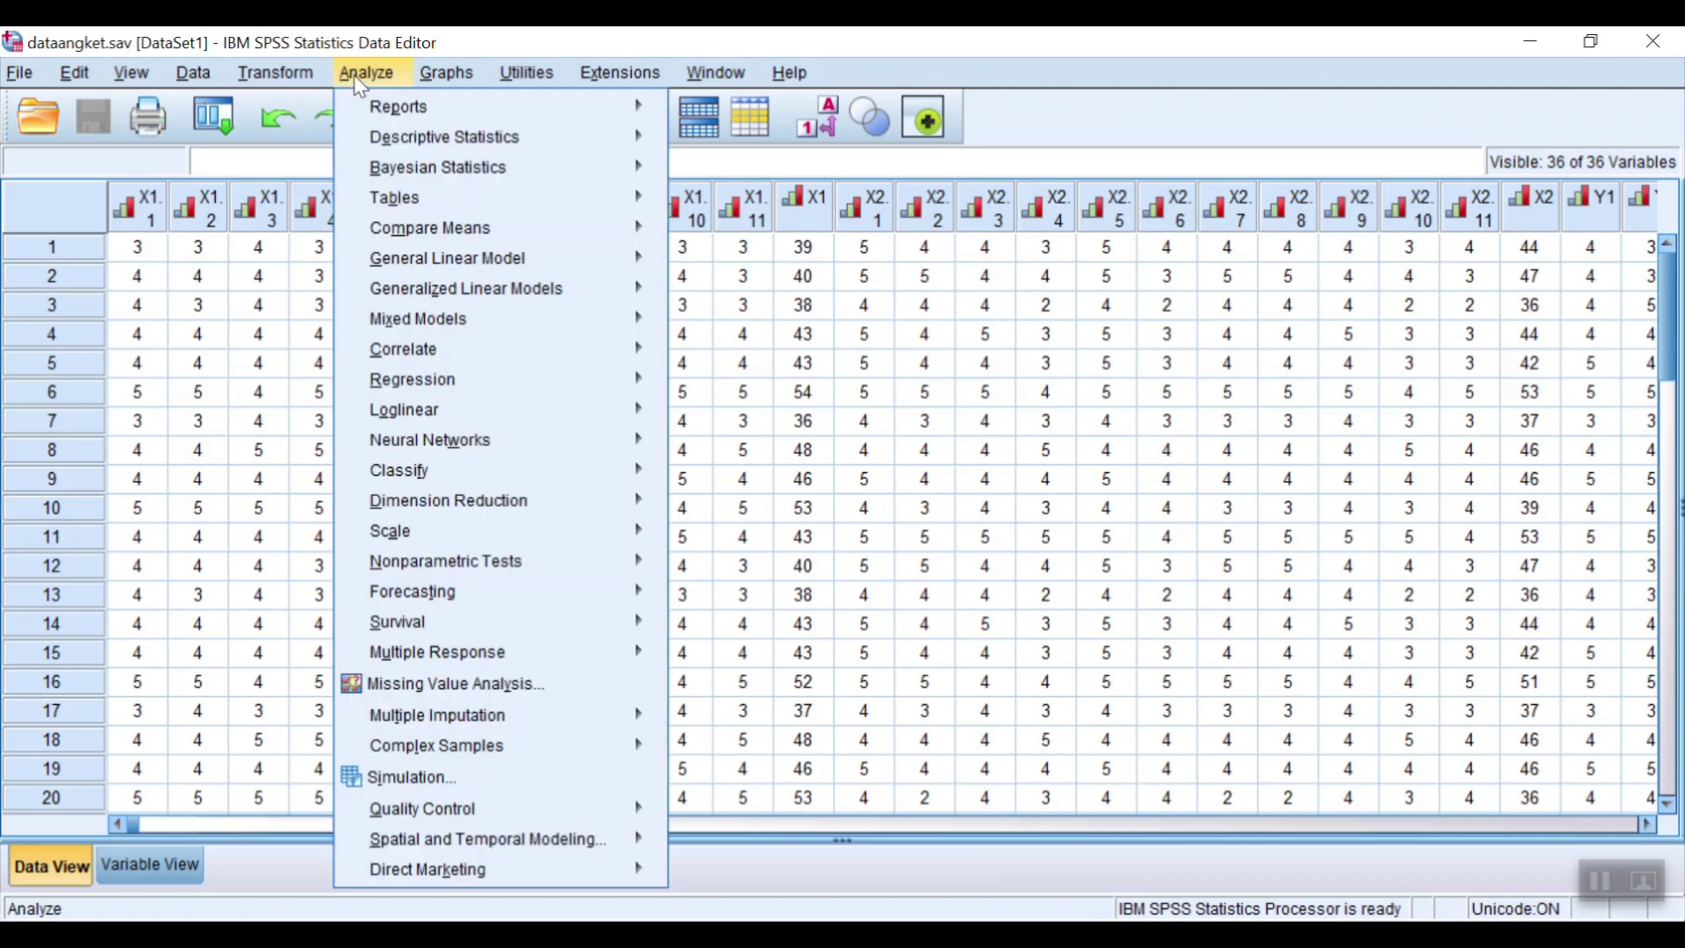
{"action": "mouse_move", "coordinate": [483, 358]}
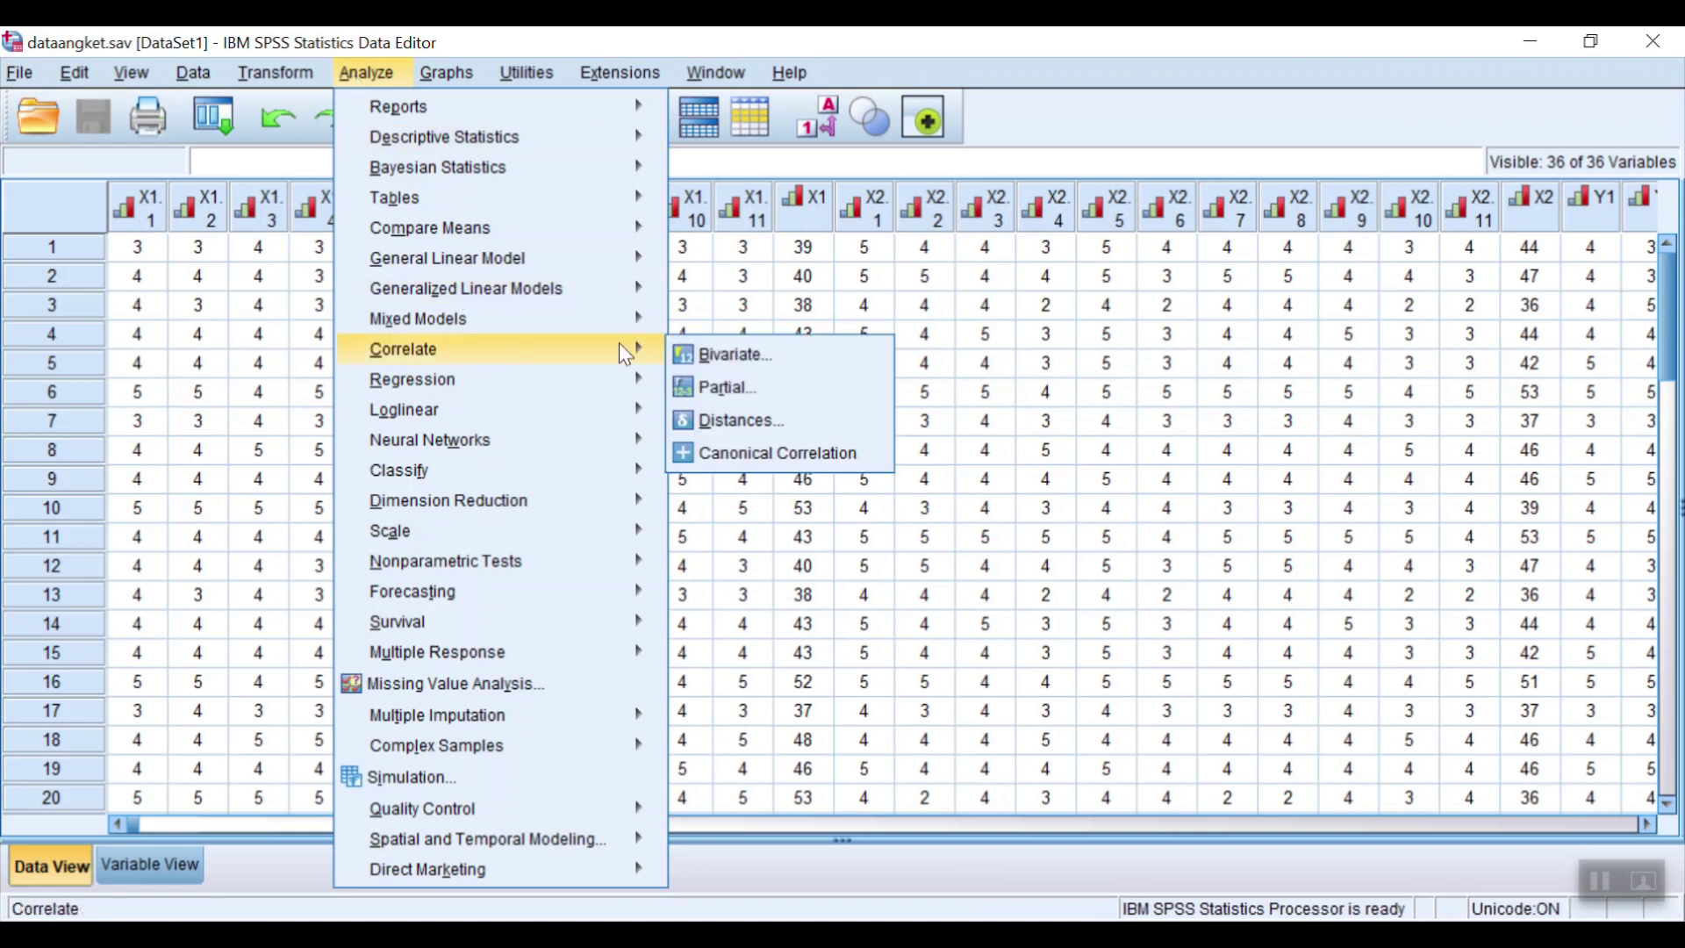
{"action": "left_click", "coordinate": [733, 355]}
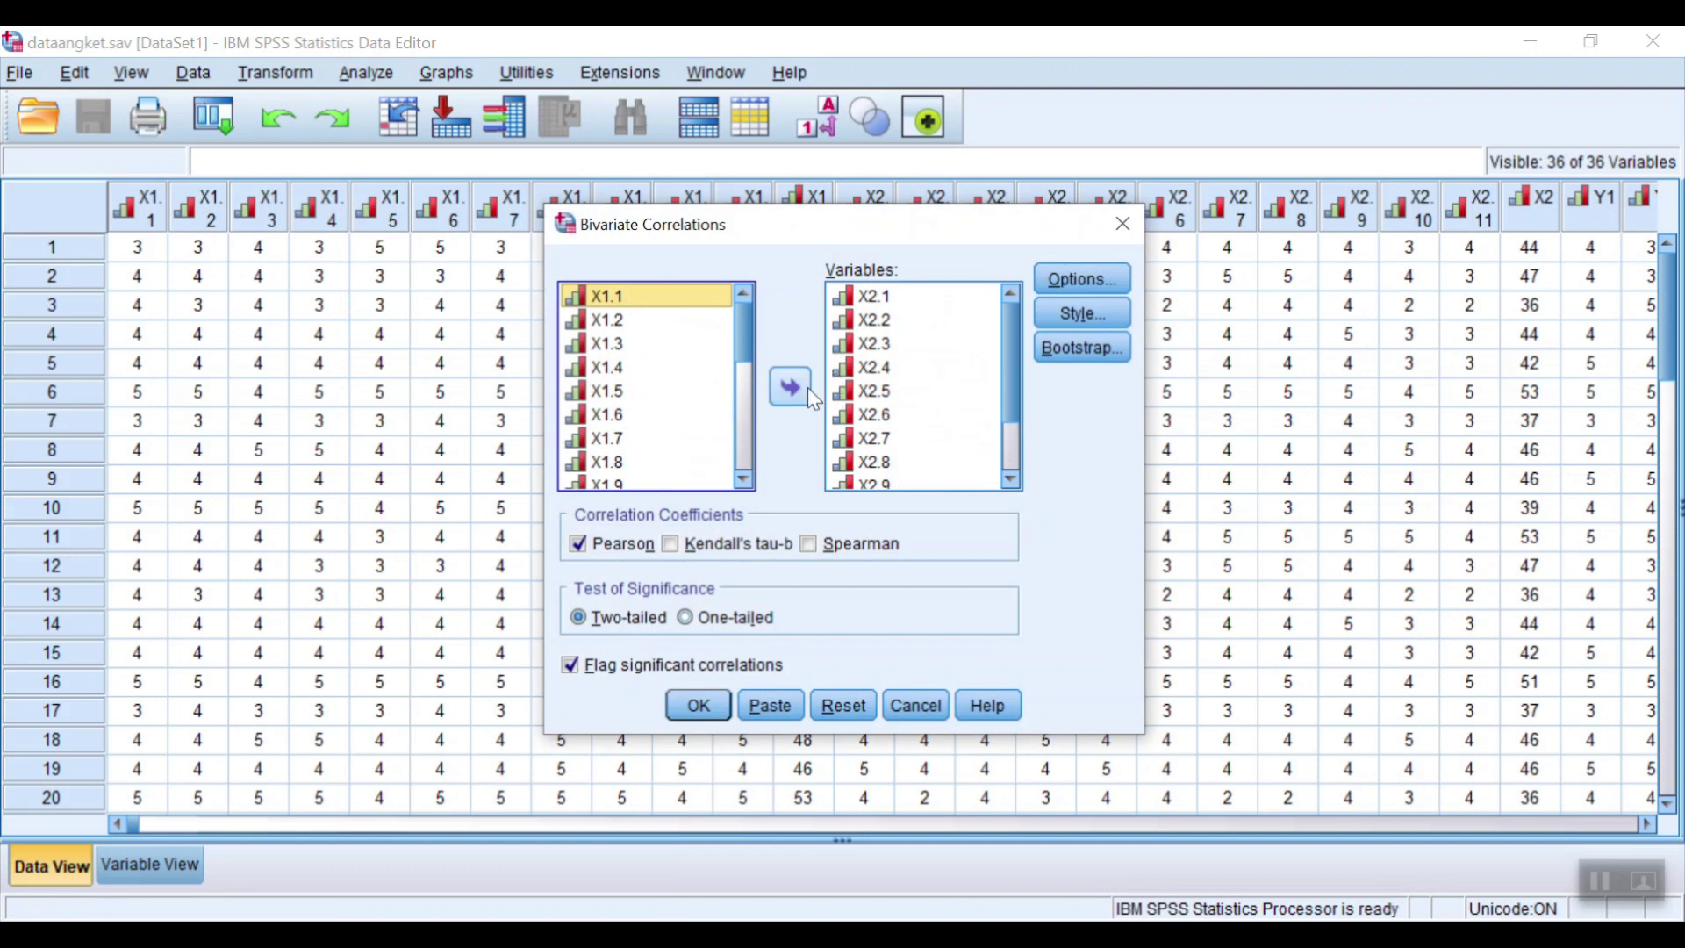
{"action": "left_click", "coordinate": [851, 378]}
{"action": "key", "text": "ctrl+a"}
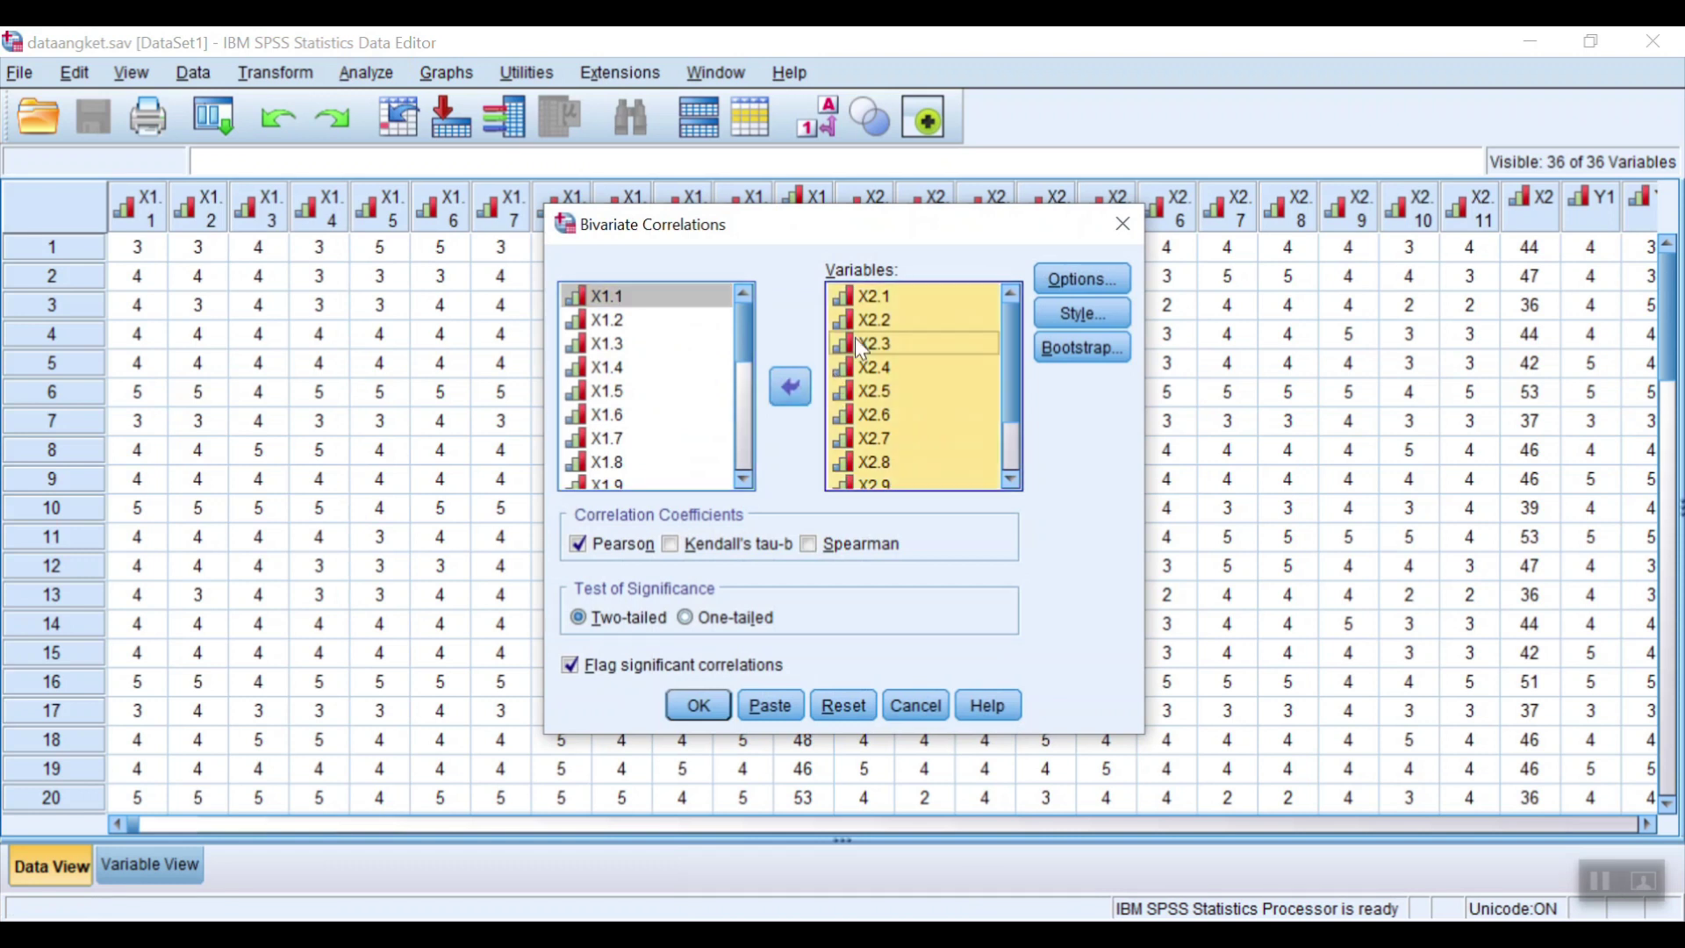
{"action": "left_click", "coordinate": [781, 402]}
- Run a two-tailed Pearson bivariate correlation on X2.1 through X2.11 and the total X2, with significant correlations flagged
{"action": "key", "text": "shift+Down"}
{"action": "key", "text": "shift+Down"}
{"action": "key", "text": "shift+Down"}
{"action": "key", "text": "shift+Down"}
{"action": "key", "text": "shift+Down"}
{"action": "key", "text": "shift+Down"}
{"action": "key", "text": "shift+Down"}
{"action": "key", "text": "shift+Down"}
{"action": "key", "text": "shift+Down"}
{"action": "scroll", "coordinate": [692, 368], "scroll_direction": "up", "scroll_amount": 1}
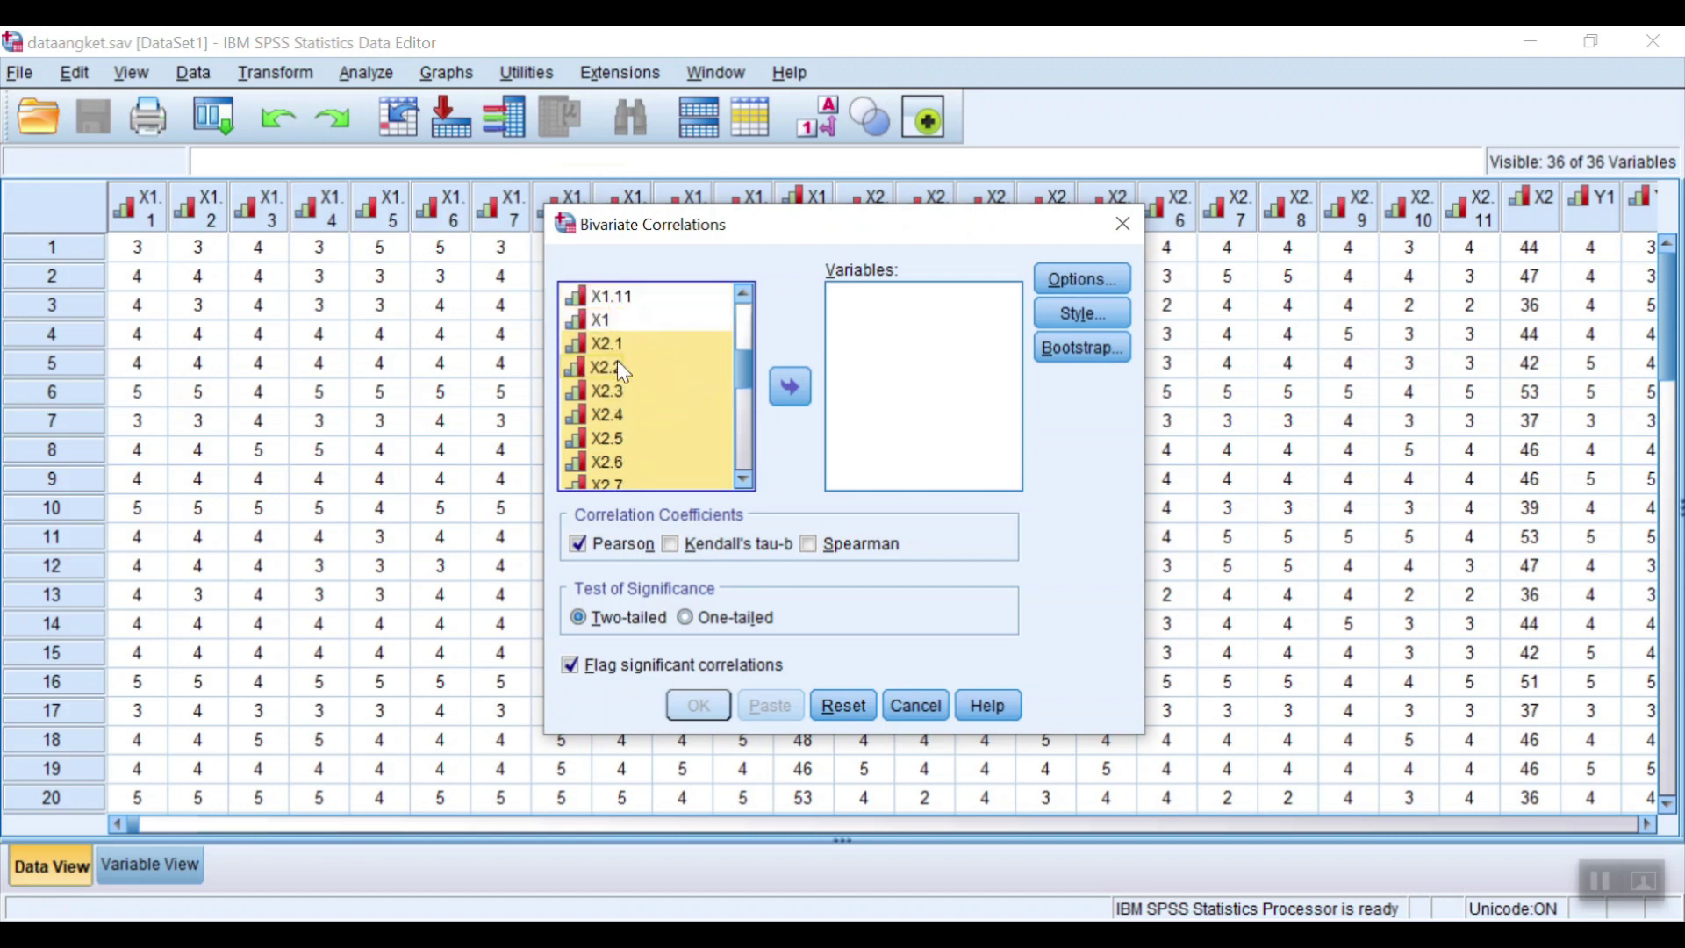
{"action": "scroll", "coordinate": [634, 400], "scroll_direction": "down", "scroll_amount": 2}
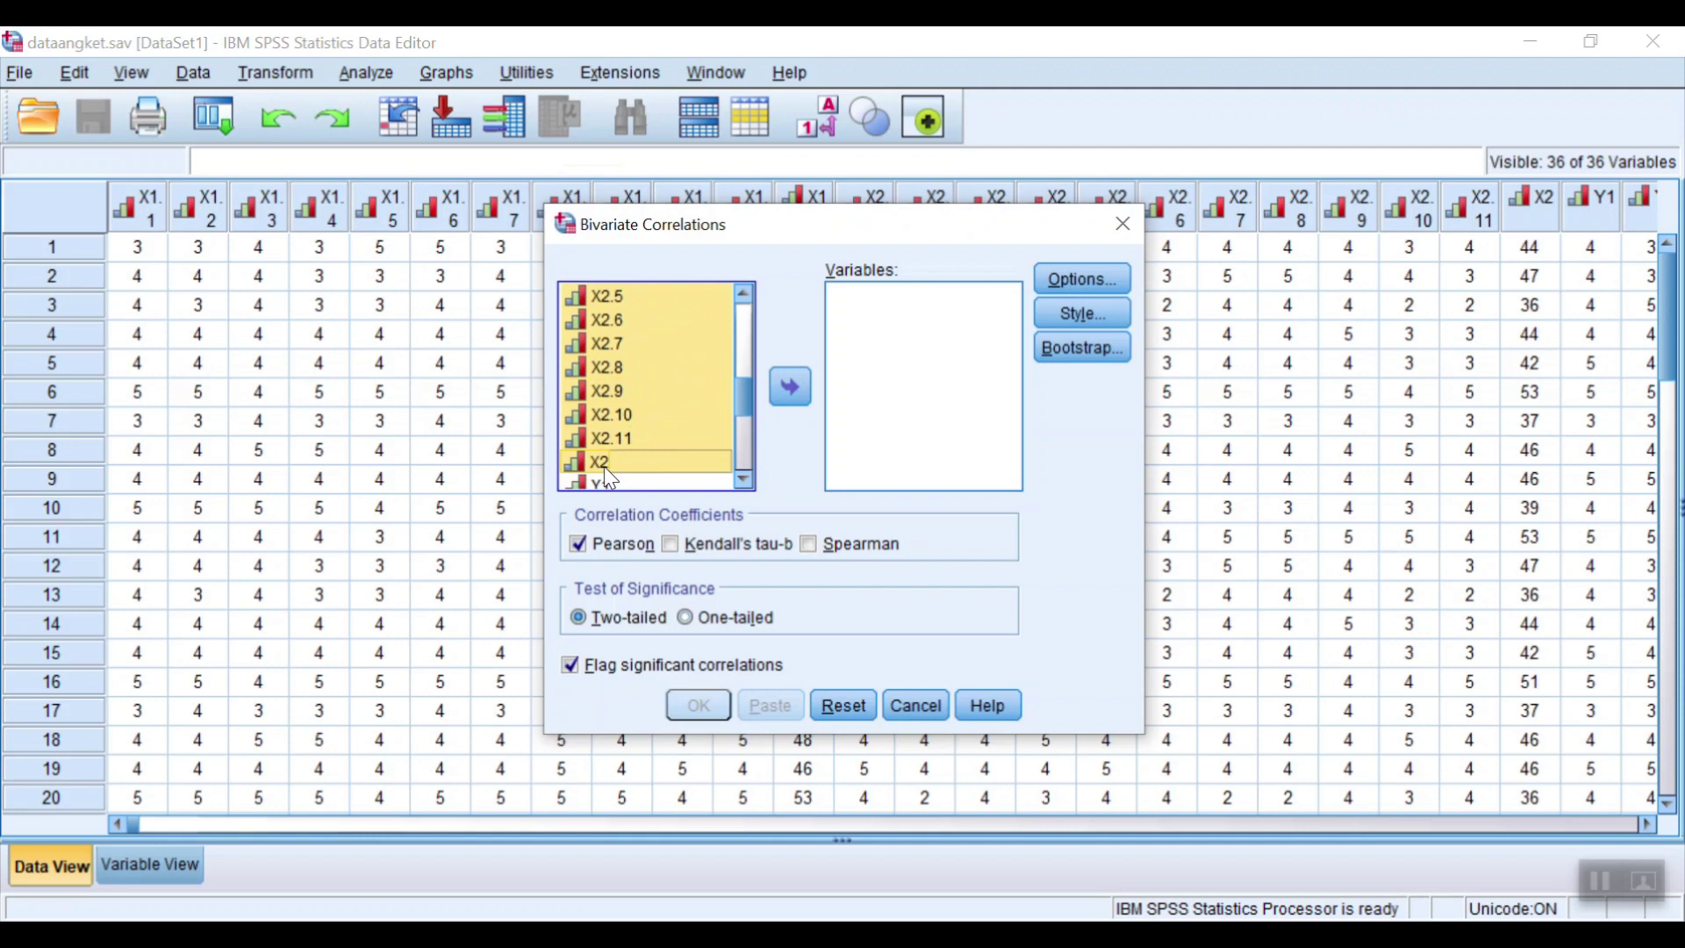
{"action": "left_click", "coordinate": [784, 395]}
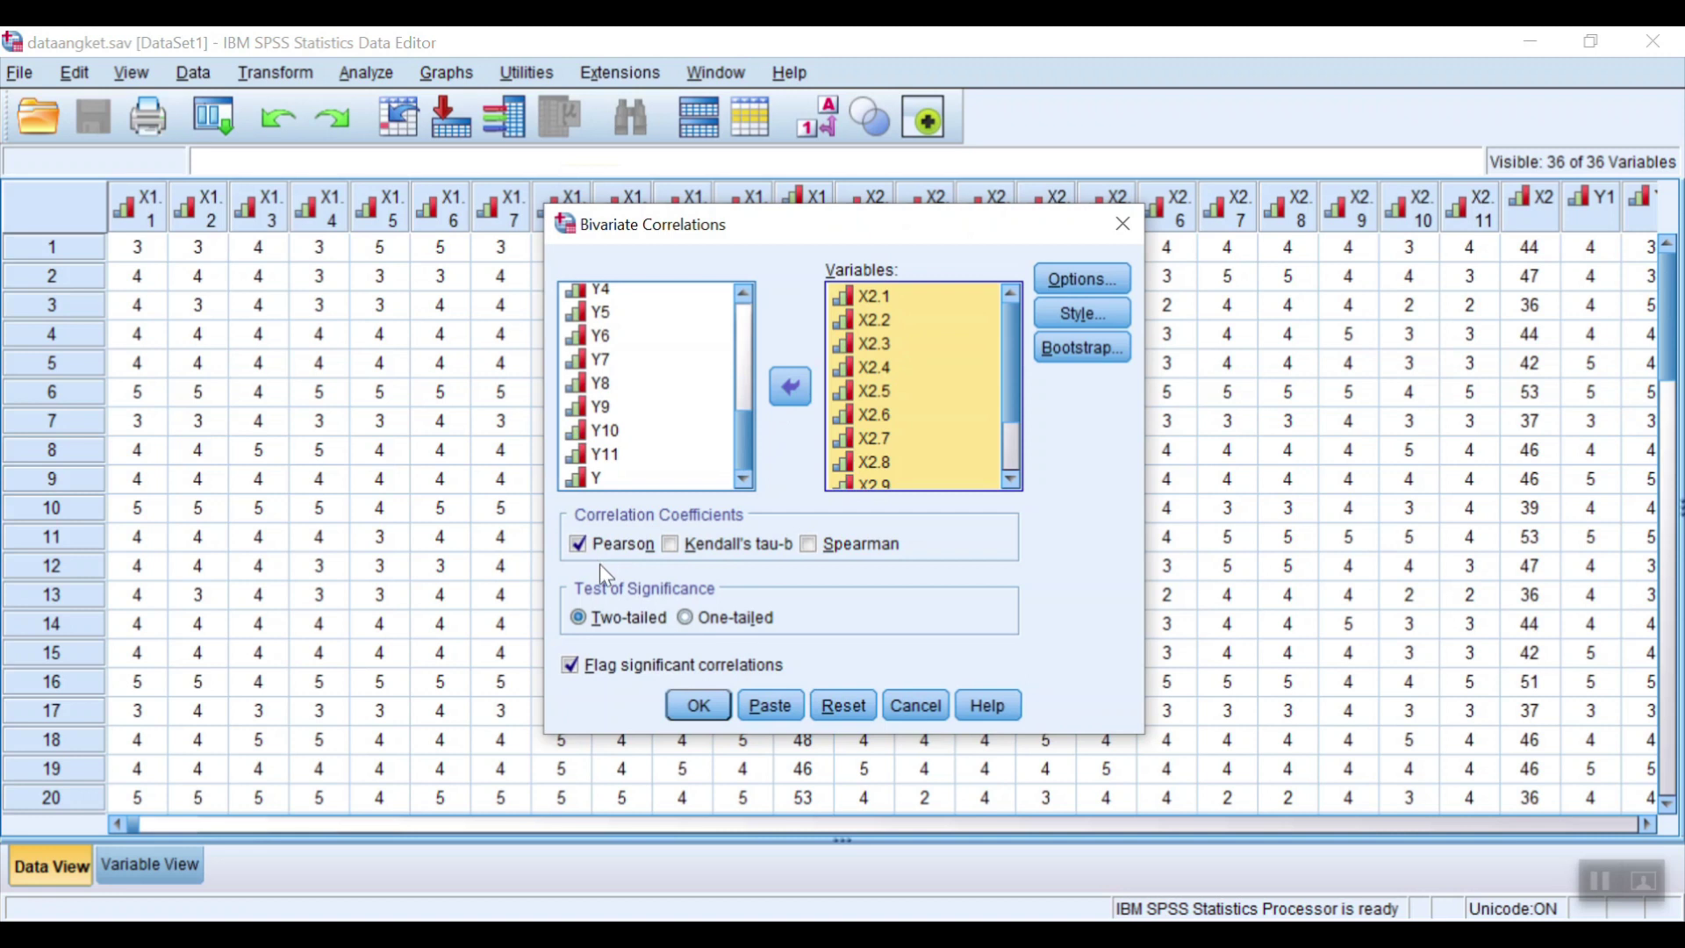
{"action": "left_click", "coordinate": [711, 712]}
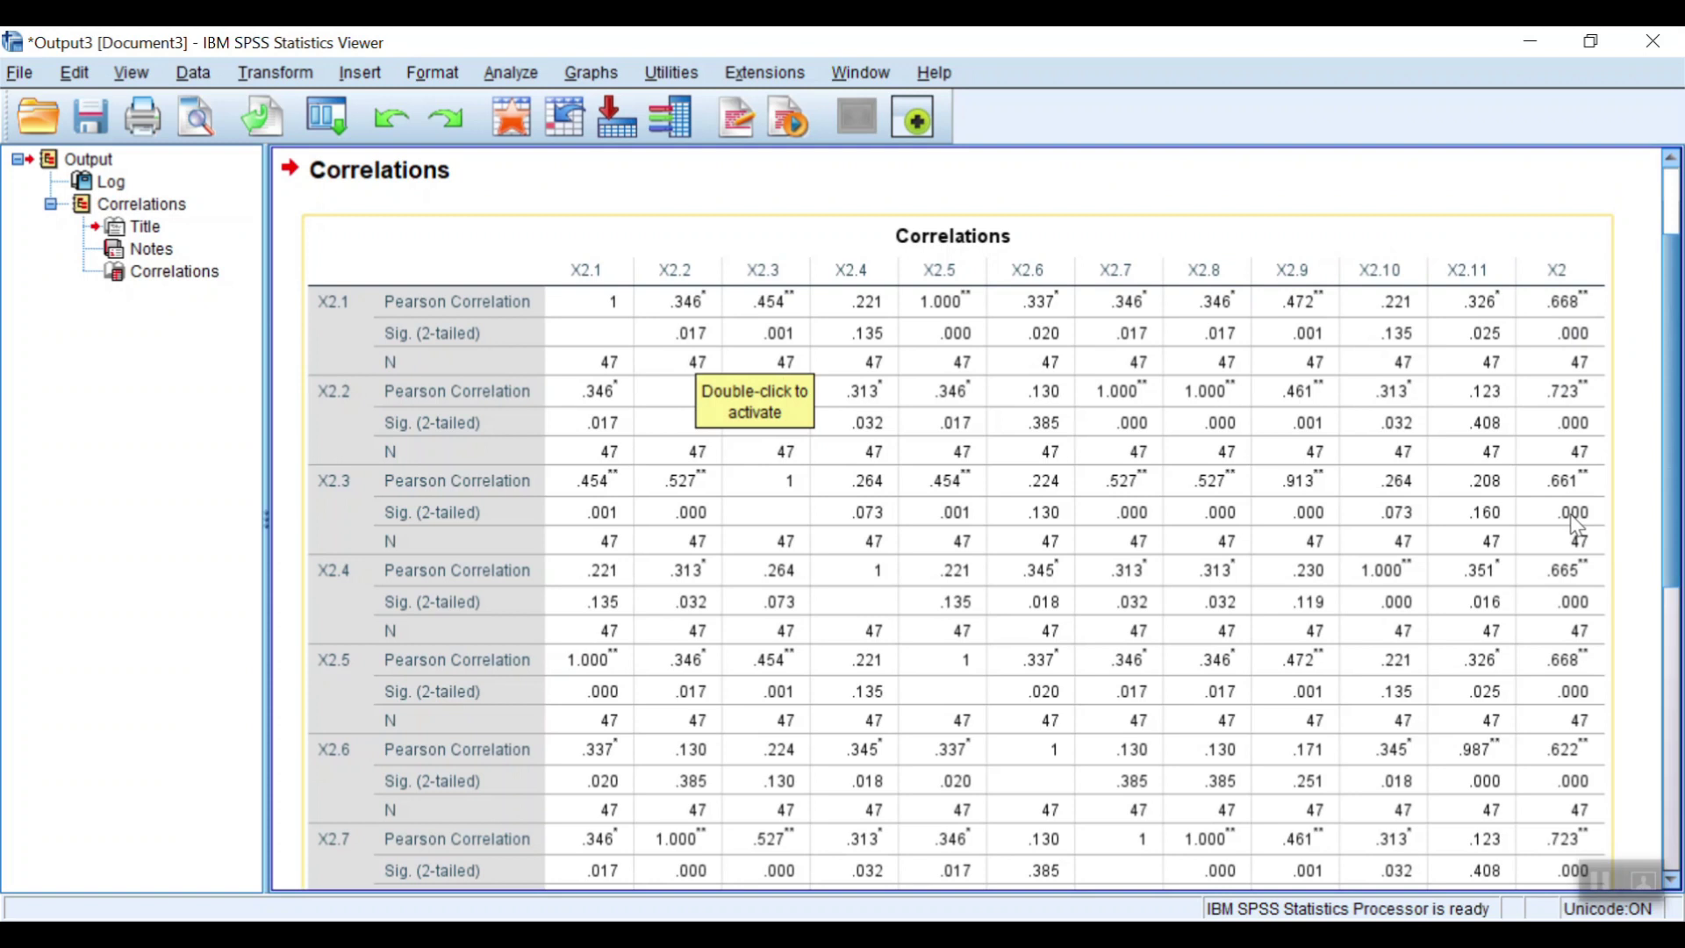
- Examine the Pearson correlation of each X2 indicator with the X2 total in the Correlations output
{"action": "scroll", "coordinate": [1574, 422], "scroll_direction": "down", "scroll_amount": 3}
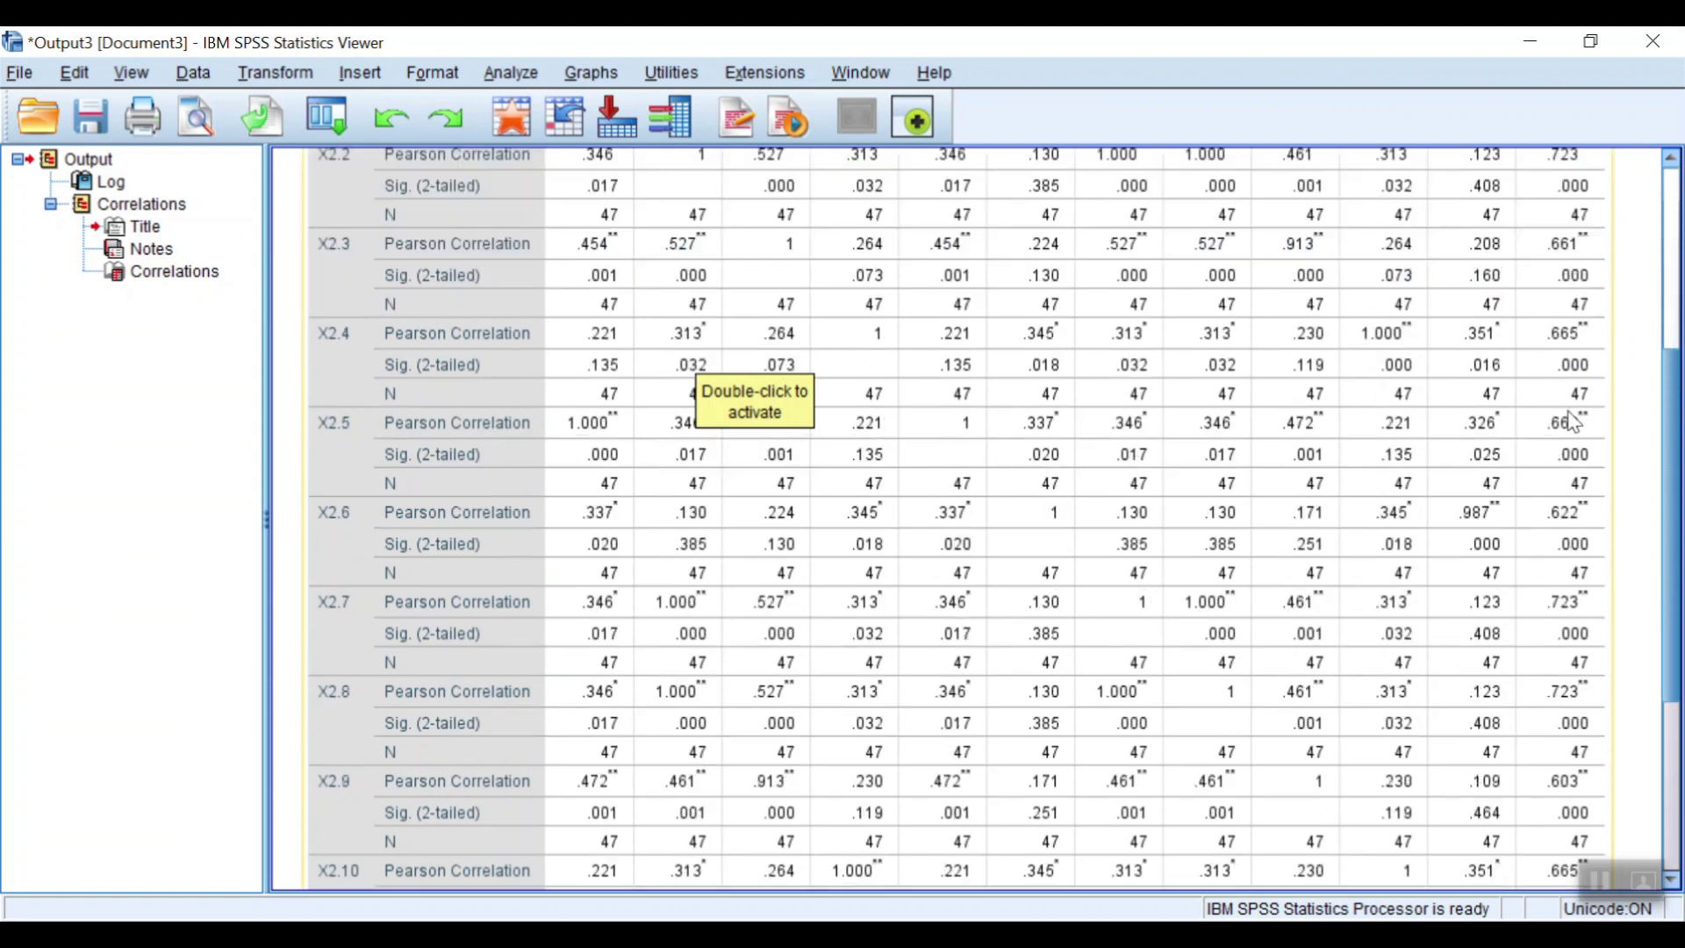
{"action": "scroll", "coordinate": [1573, 422], "scroll_direction": "down", "scroll_amount": 5}
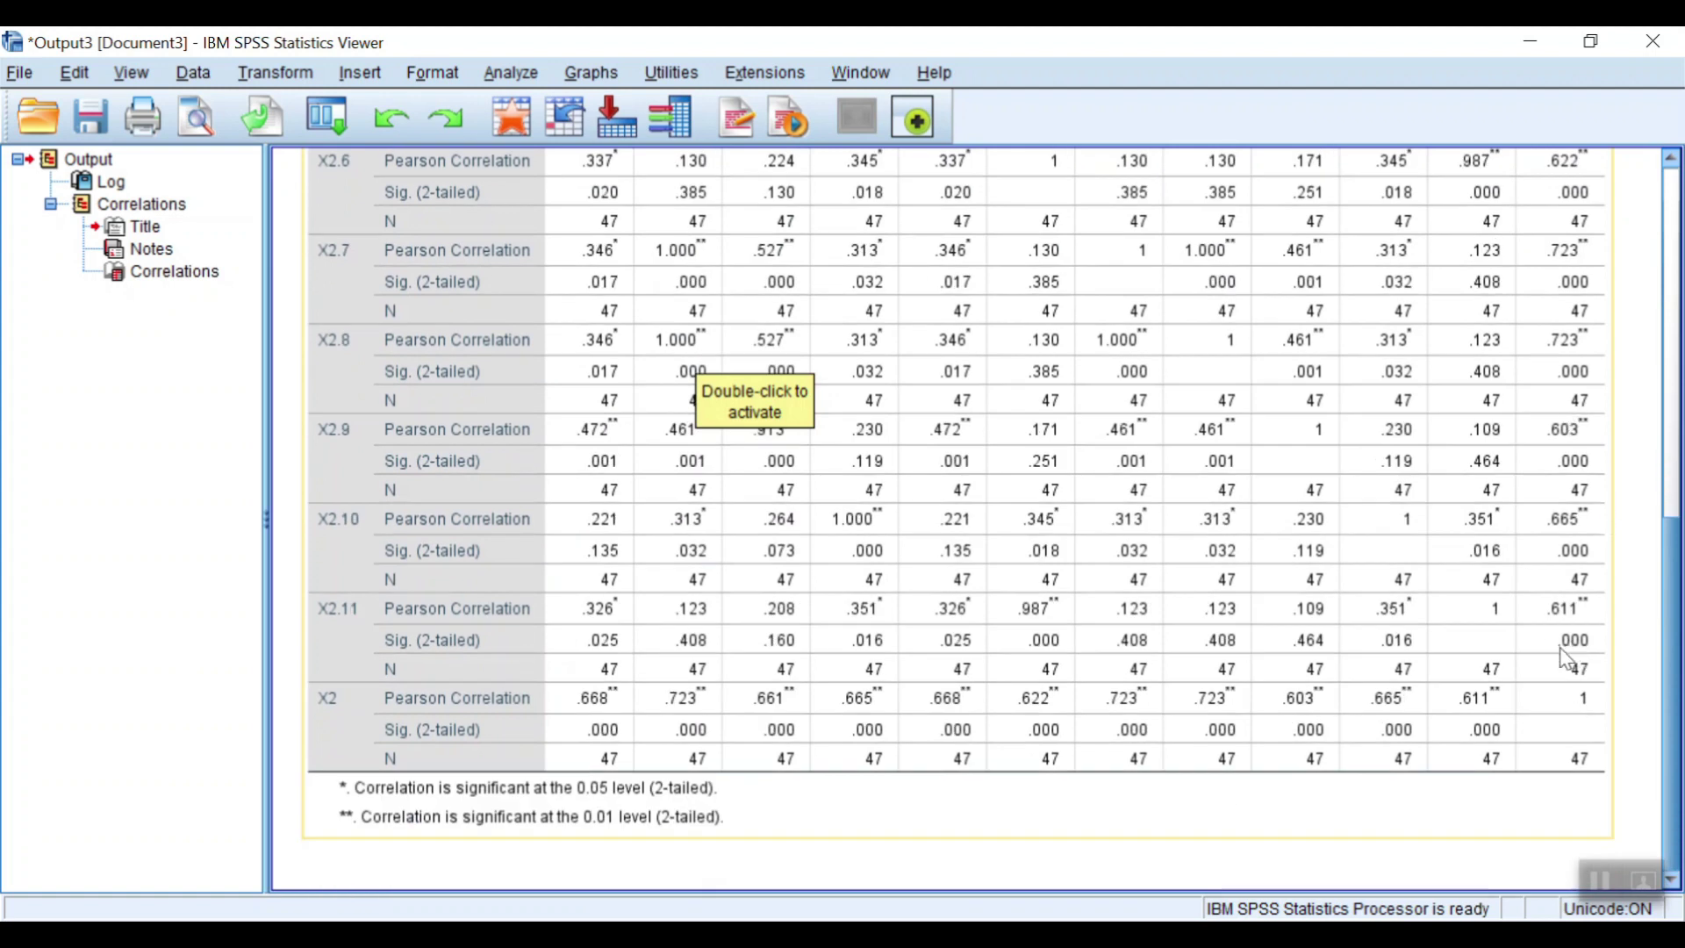
{"action": "scroll", "coordinate": [1590, 590], "scroll_direction": "up", "scroll_amount": 3}
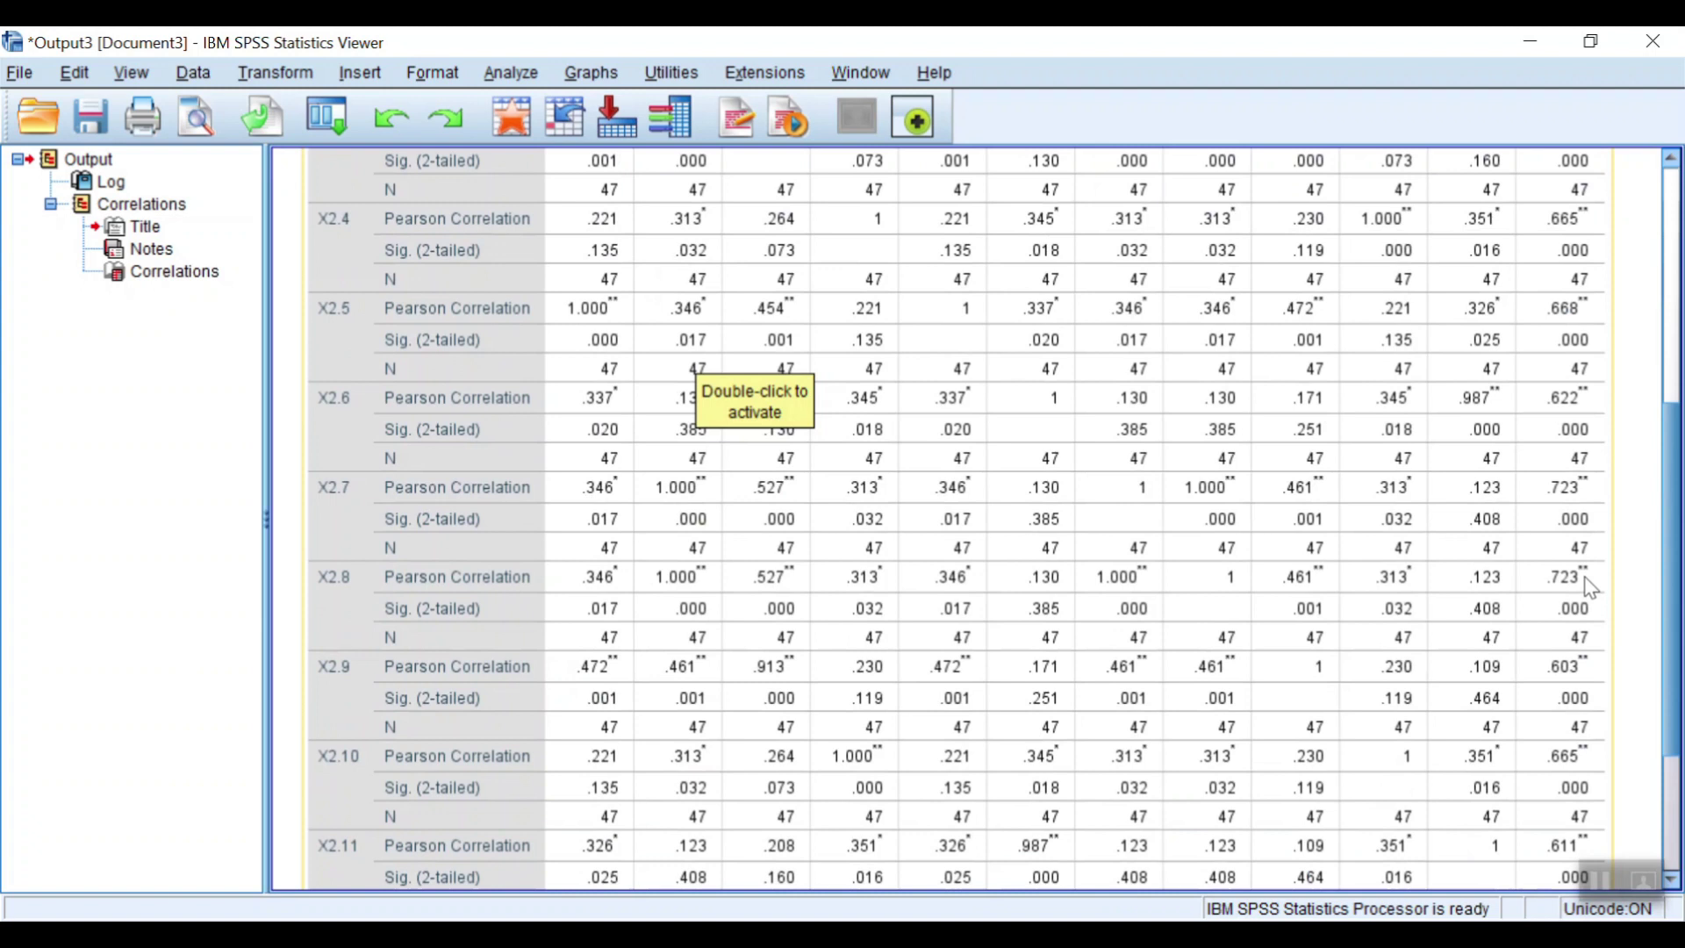
{"action": "scroll", "coordinate": [1543, 439], "scroll_direction": "up", "scroll_amount": 2}
{"action": "scroll", "coordinate": [1534, 427], "scroll_direction": "up", "scroll_amount": 2}
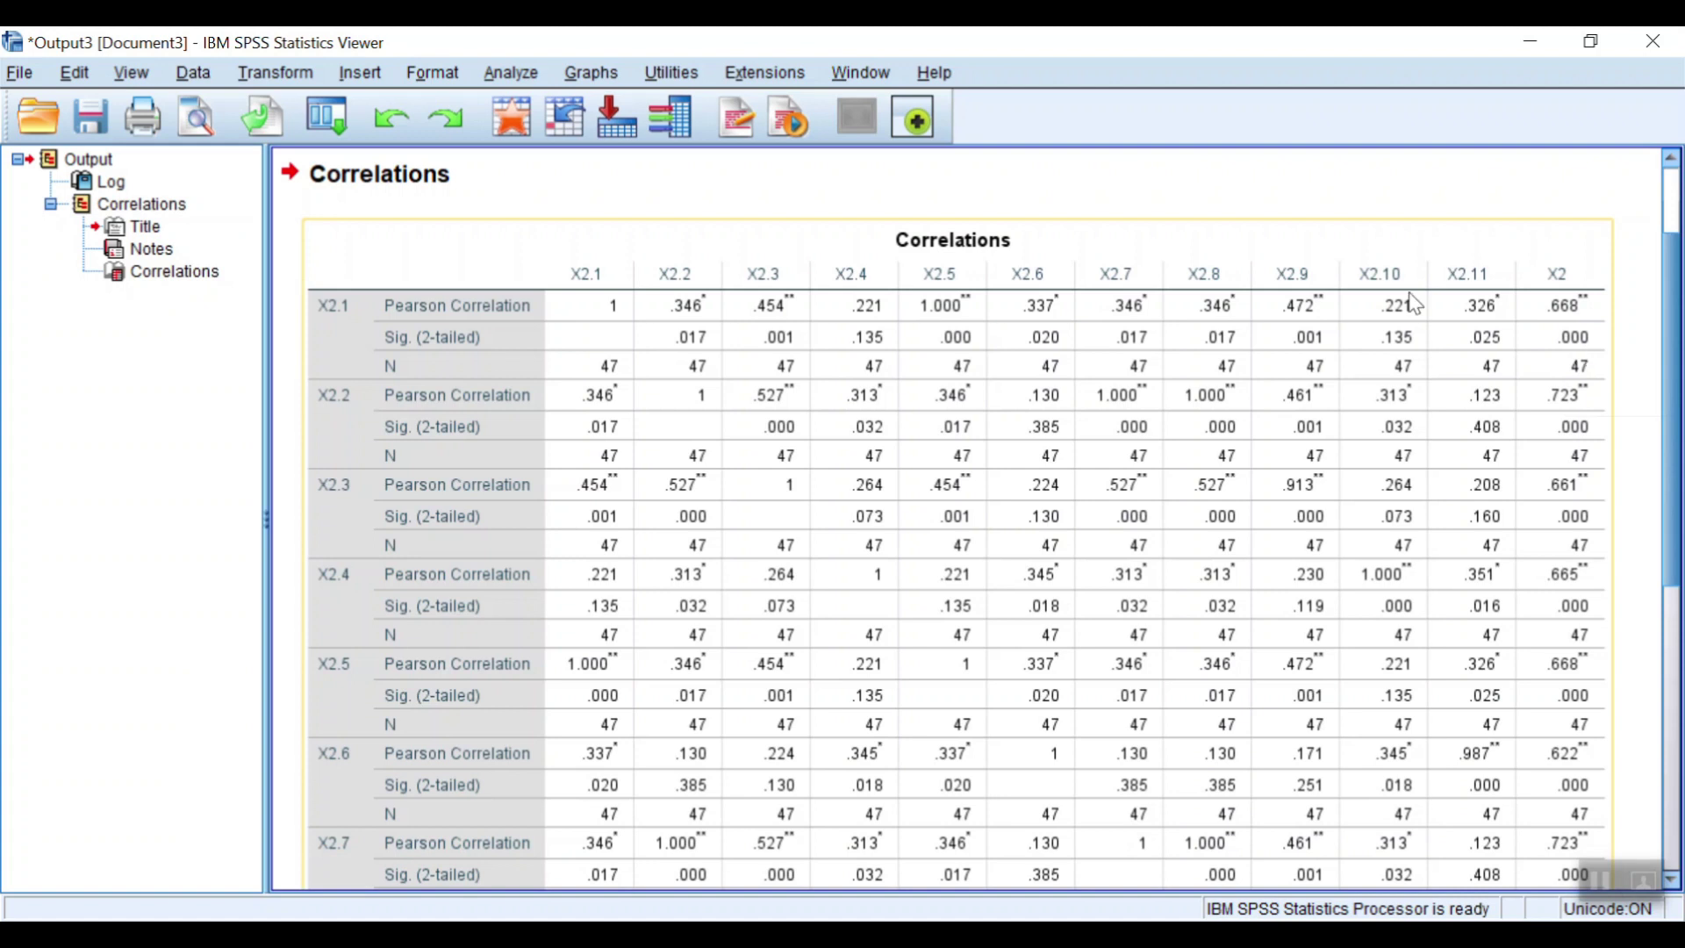
{"action": "left_click", "coordinate": [1580, 808]}
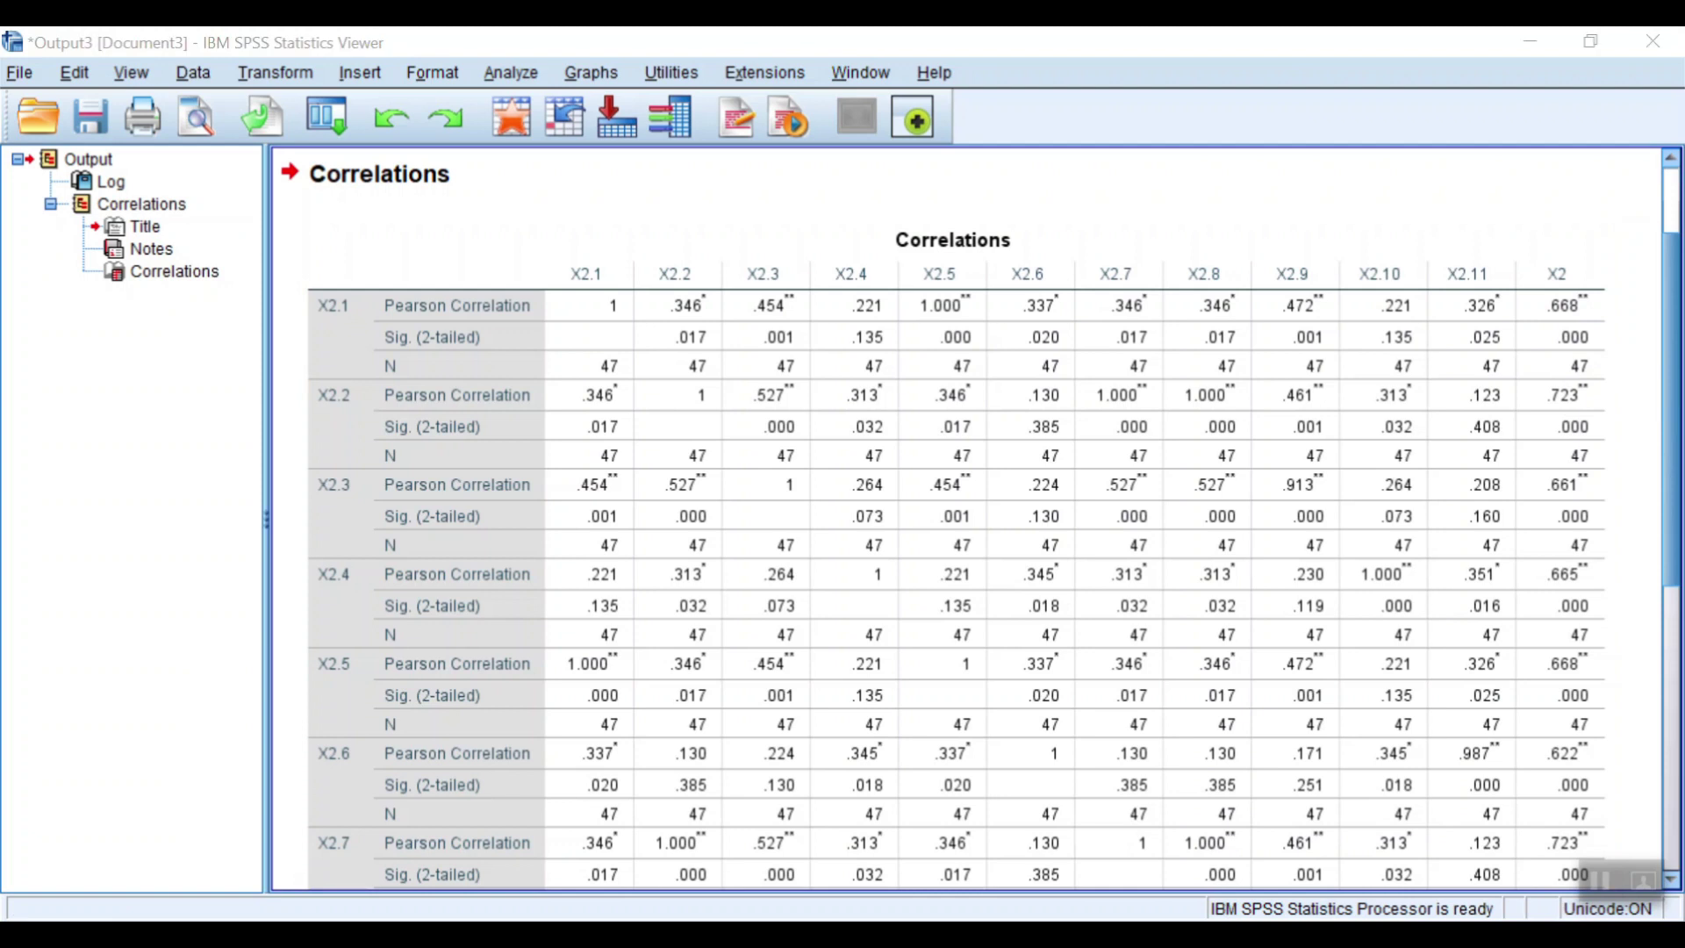
- Review the Disiplin (X2) and Kinerja (Y) validity tables in Book1 and return to the dataangket.sav data in SPSS
{"action": "mouse_move", "coordinate": [1015, 934]}
{"action": "left_click", "coordinate": [1015, 846]}
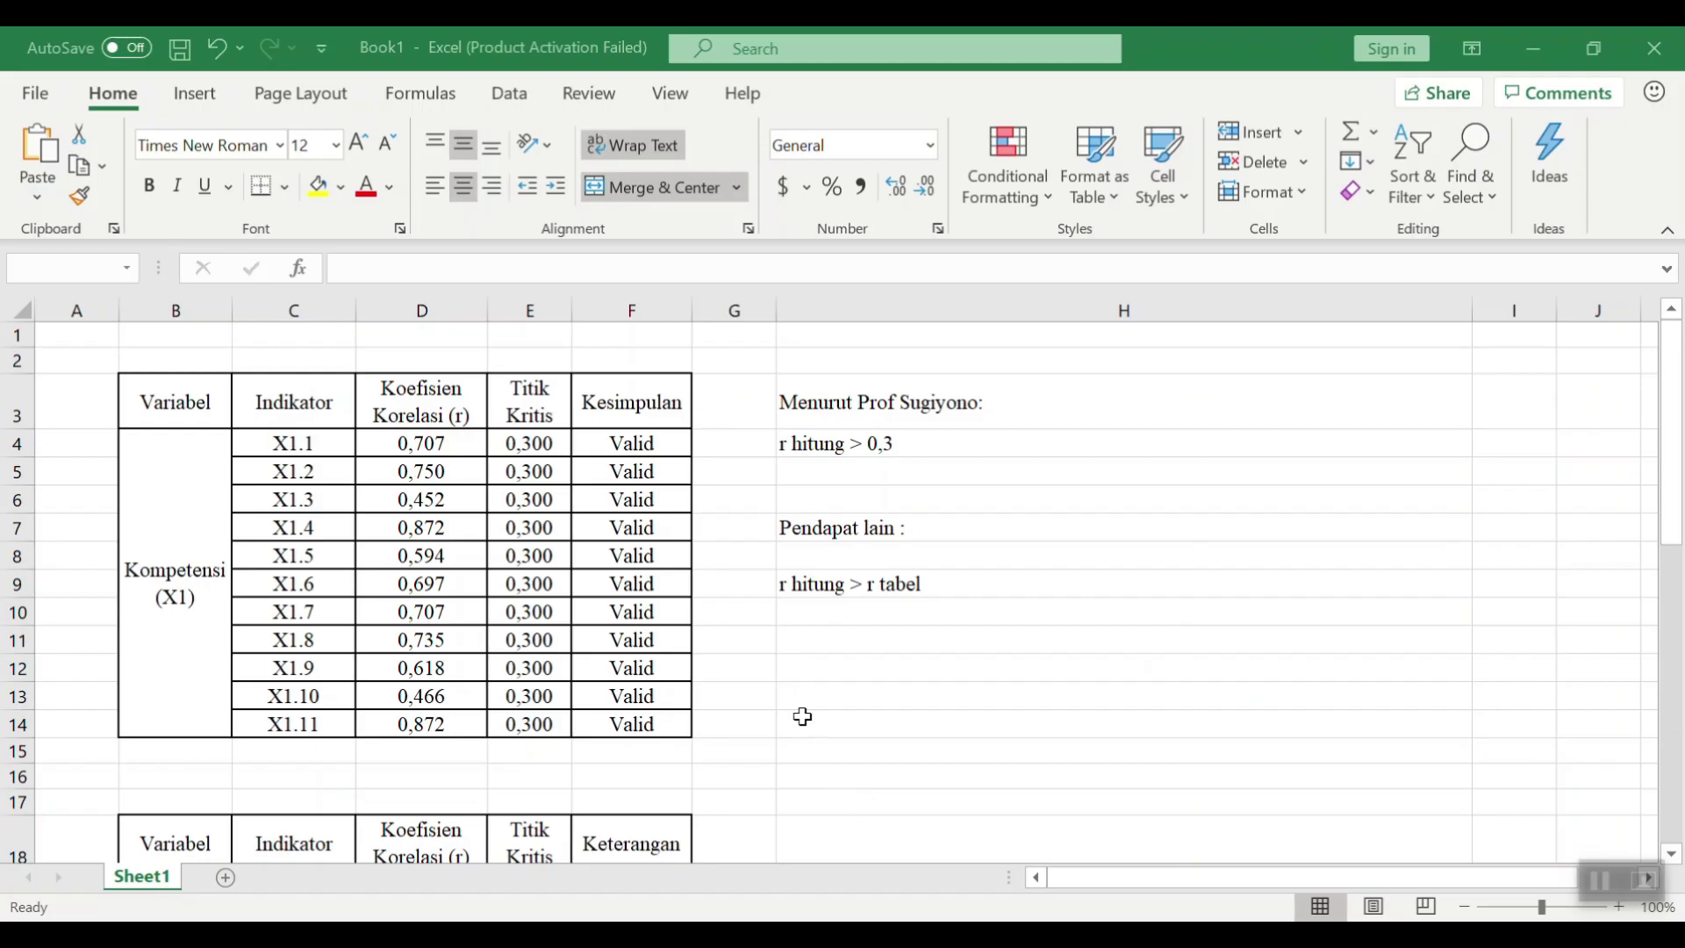
{"action": "scroll", "coordinate": [656, 518], "scroll_direction": "down", "scroll_amount": 3}
{"action": "scroll", "coordinate": [656, 518], "scroll_direction": "down", "scroll_amount": 3}
{"action": "scroll", "coordinate": [654, 516], "scroll_direction": "up", "scroll_amount": 2}
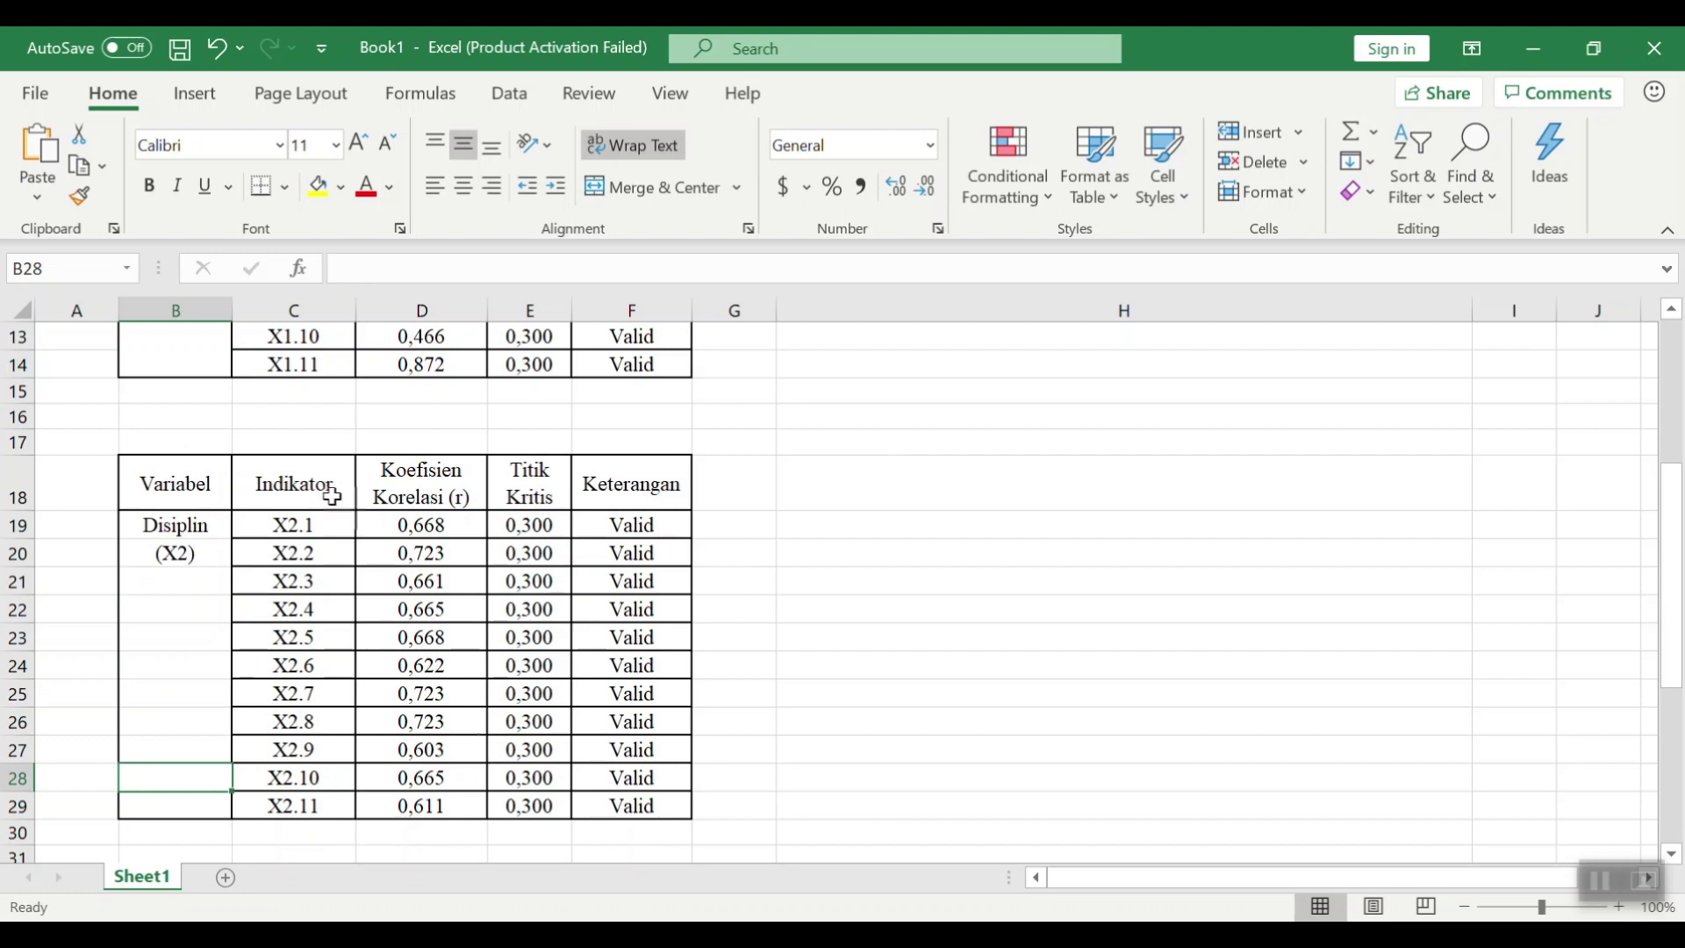
{"action": "scroll", "coordinate": [582, 681], "scroll_direction": "down", "scroll_amount": 1}
{"action": "scroll", "coordinate": [582, 681], "scroll_direction": "down", "scroll_amount": 1}
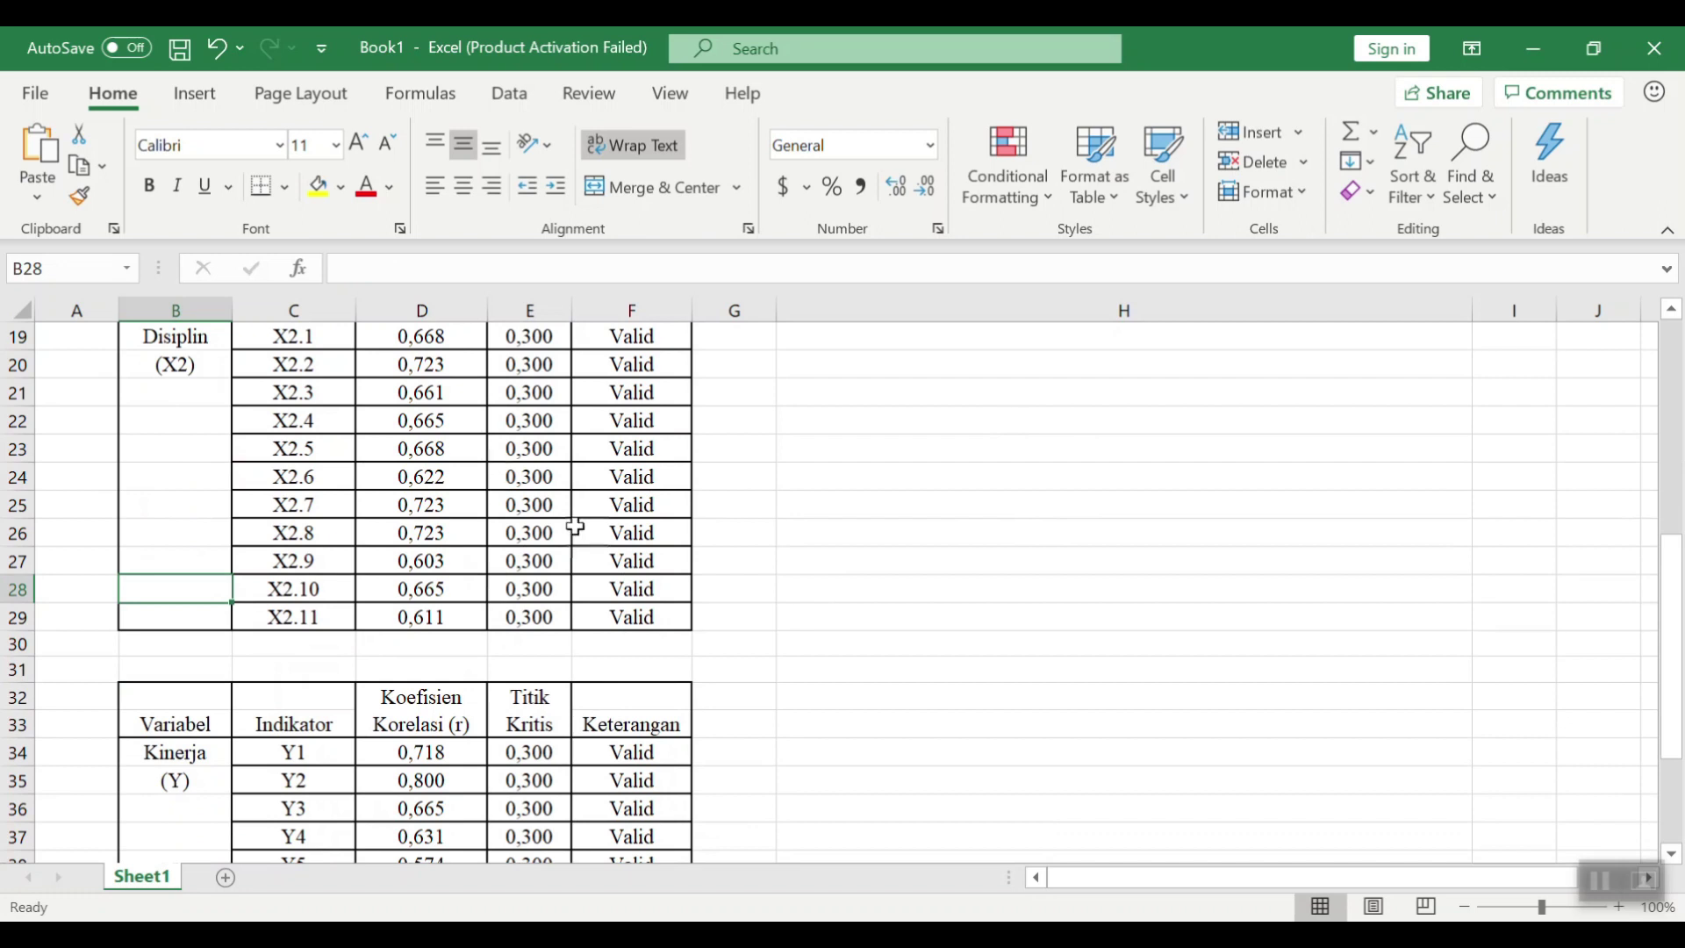
{"action": "scroll", "coordinate": [451, 627], "scroll_direction": "down", "scroll_amount": 1}
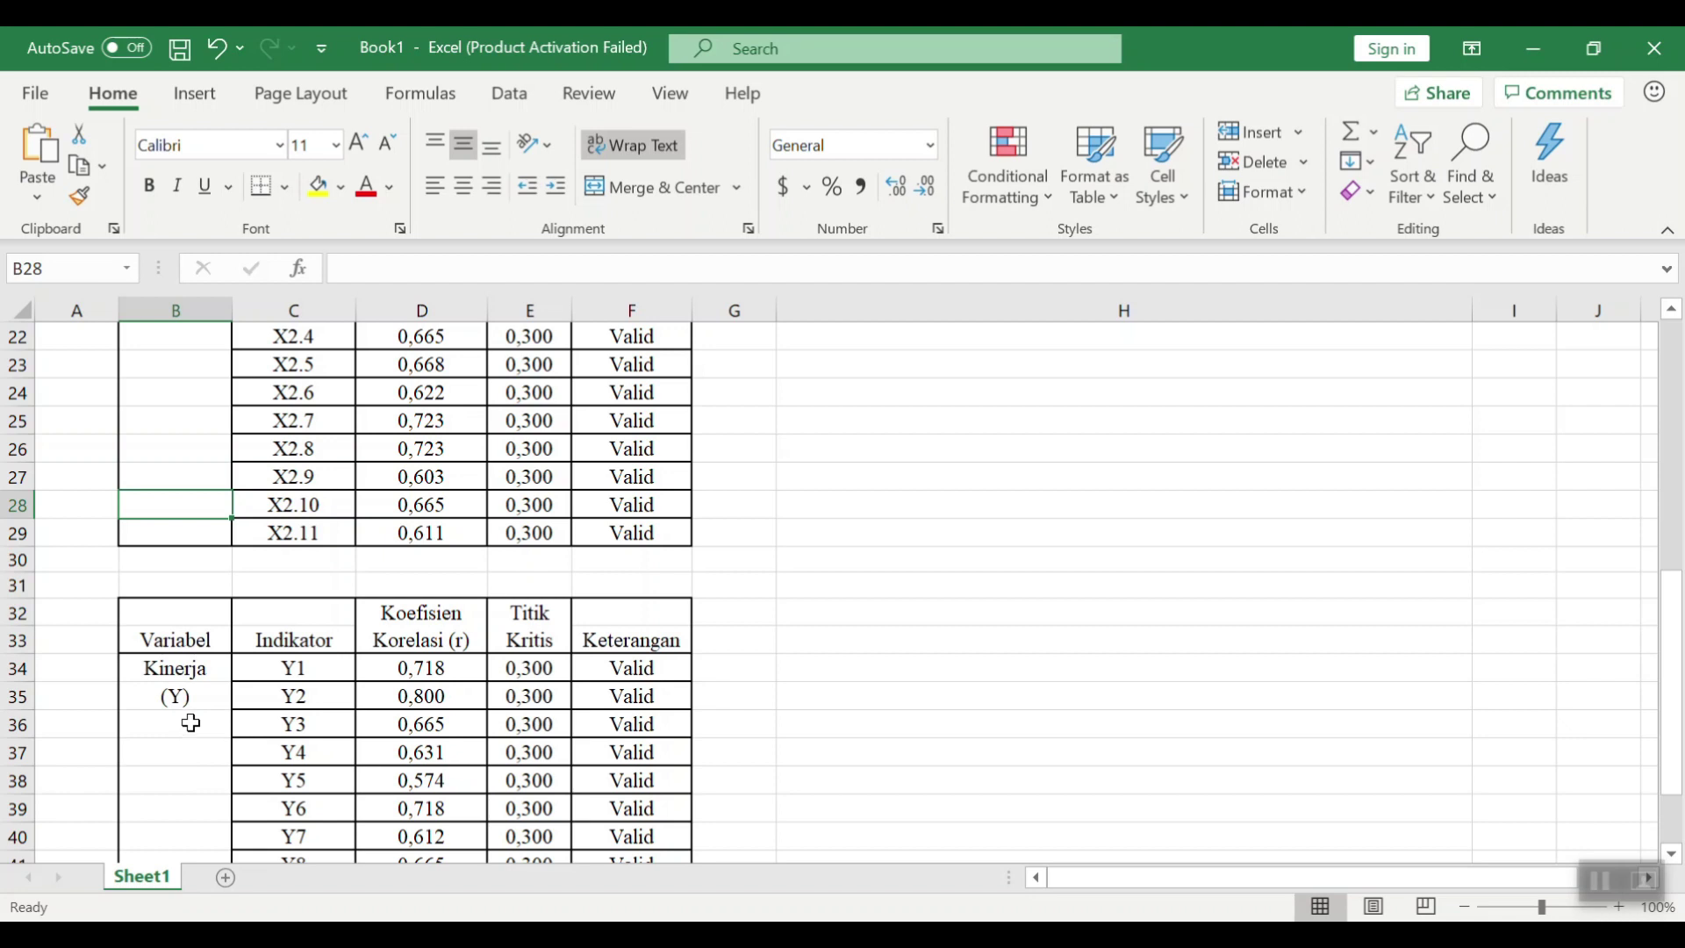
{"action": "scroll", "coordinate": [261, 631], "scroll_direction": "down", "scroll_amount": 2}
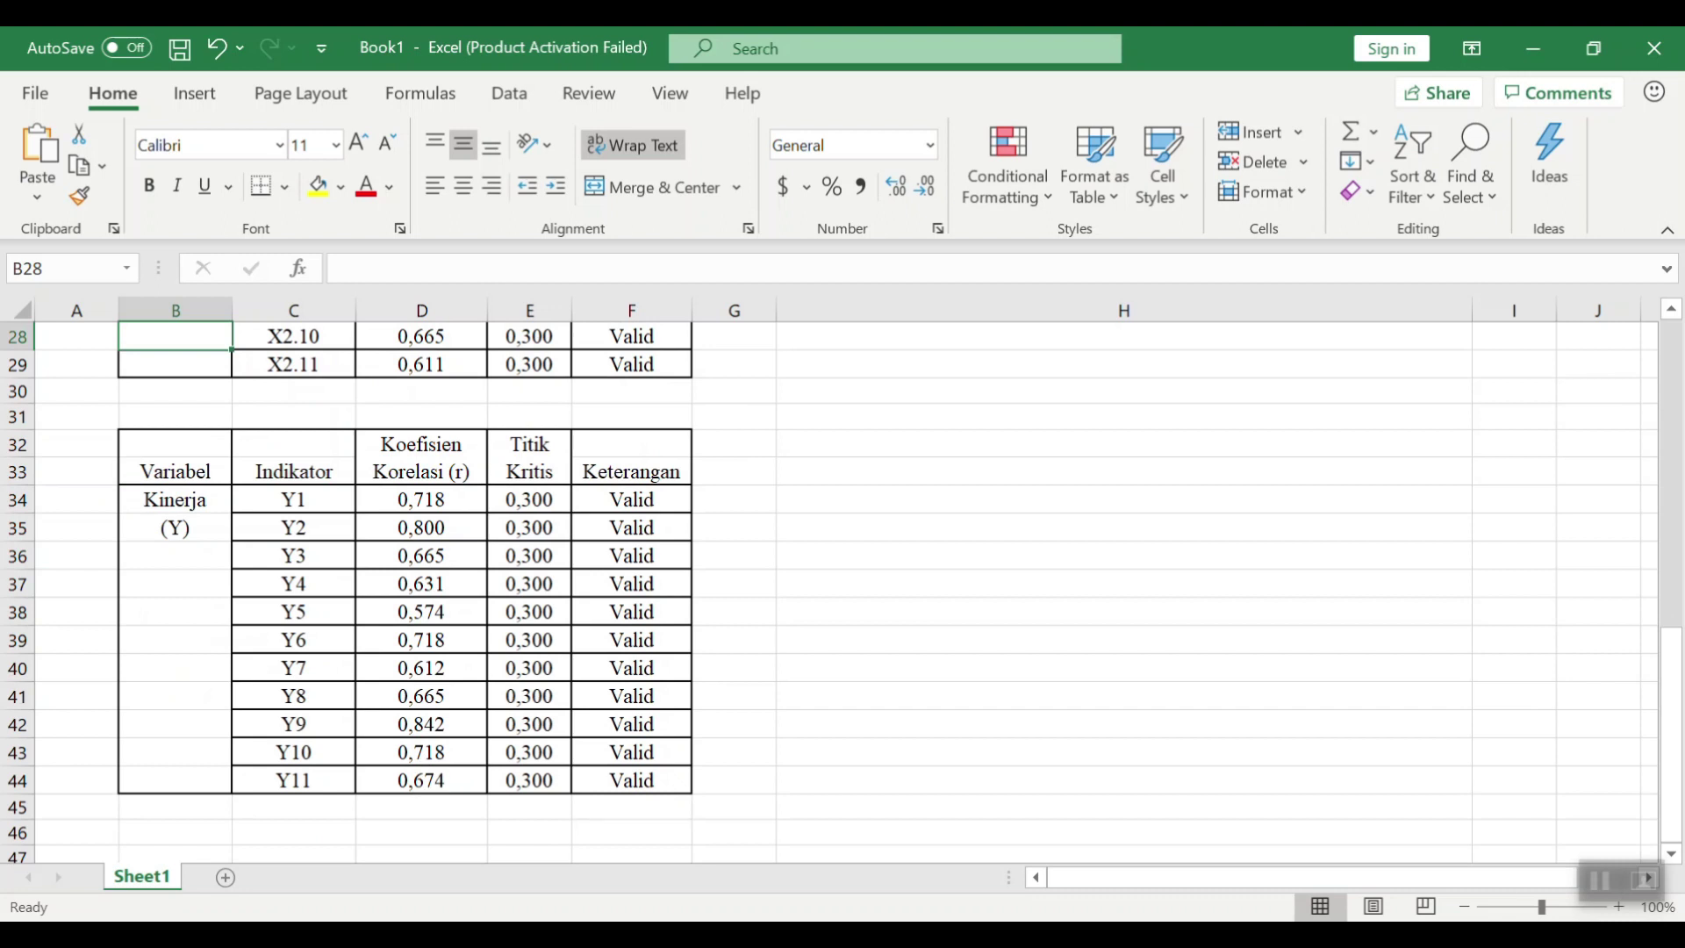
{"action": "left_click", "coordinate": [1476, 934]}
{"action": "left_click", "coordinate": [1395, 743]}
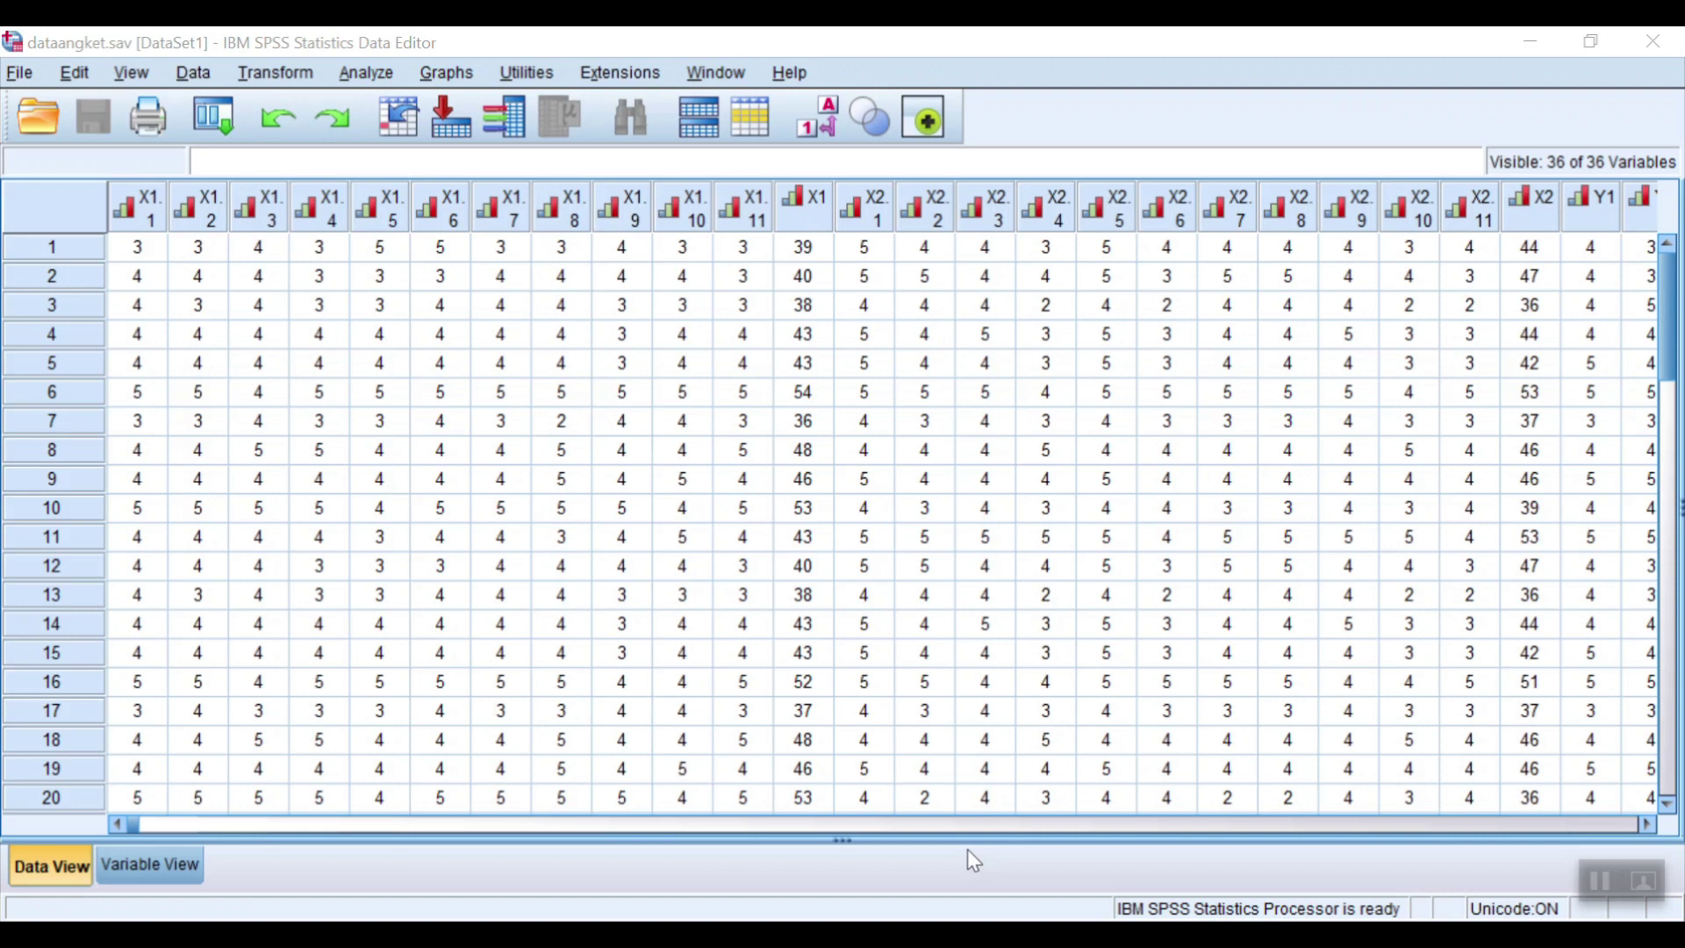
- Start a Reliability Analysis with the Alpha model and add X1.1 through X1.11 as its items, leaving out the total X1
{"action": "left_click", "coordinate": [367, 74]}
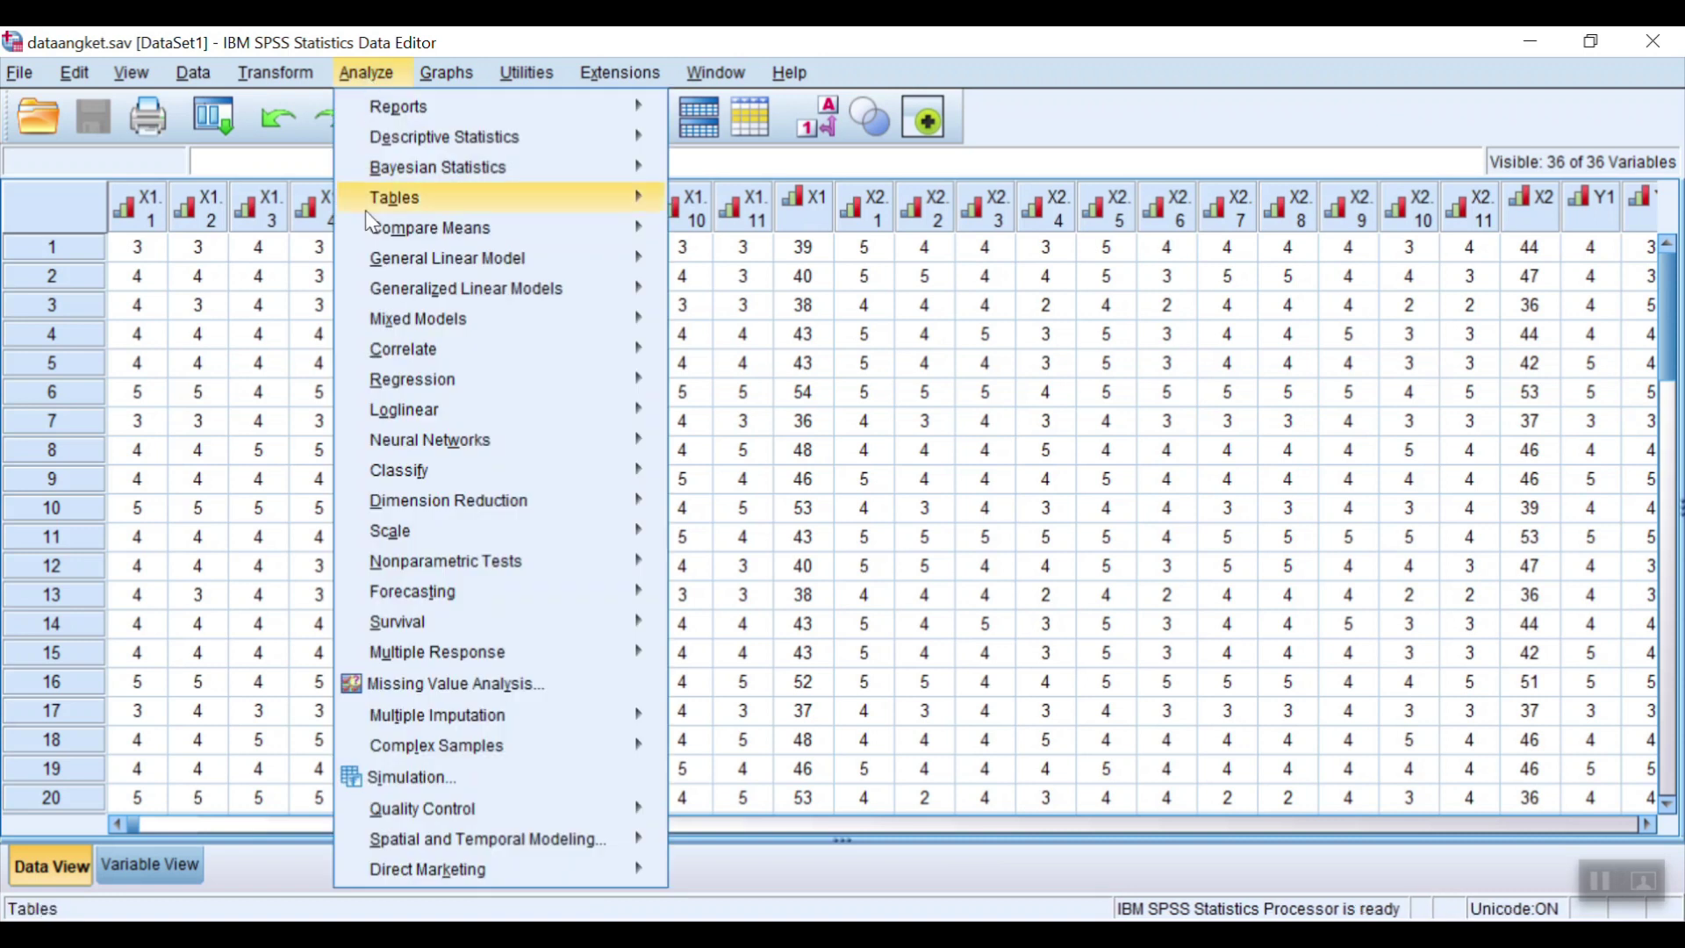
{"action": "mouse_move", "coordinate": [459, 539]}
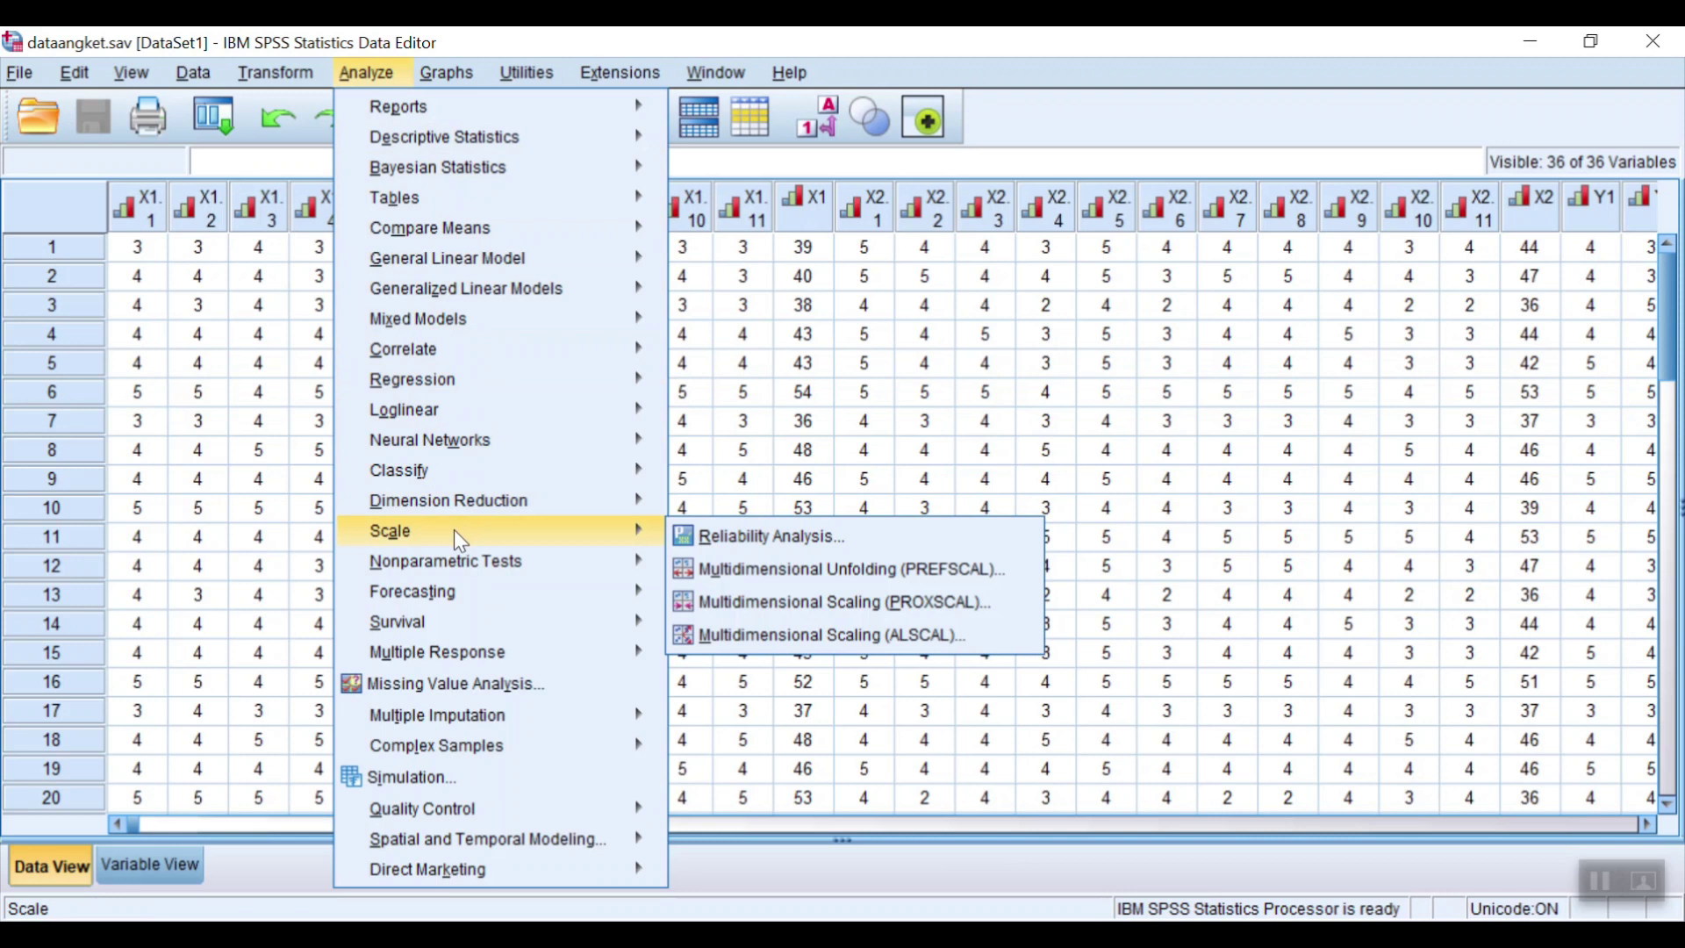
{"action": "left_click", "coordinate": [692, 534]}
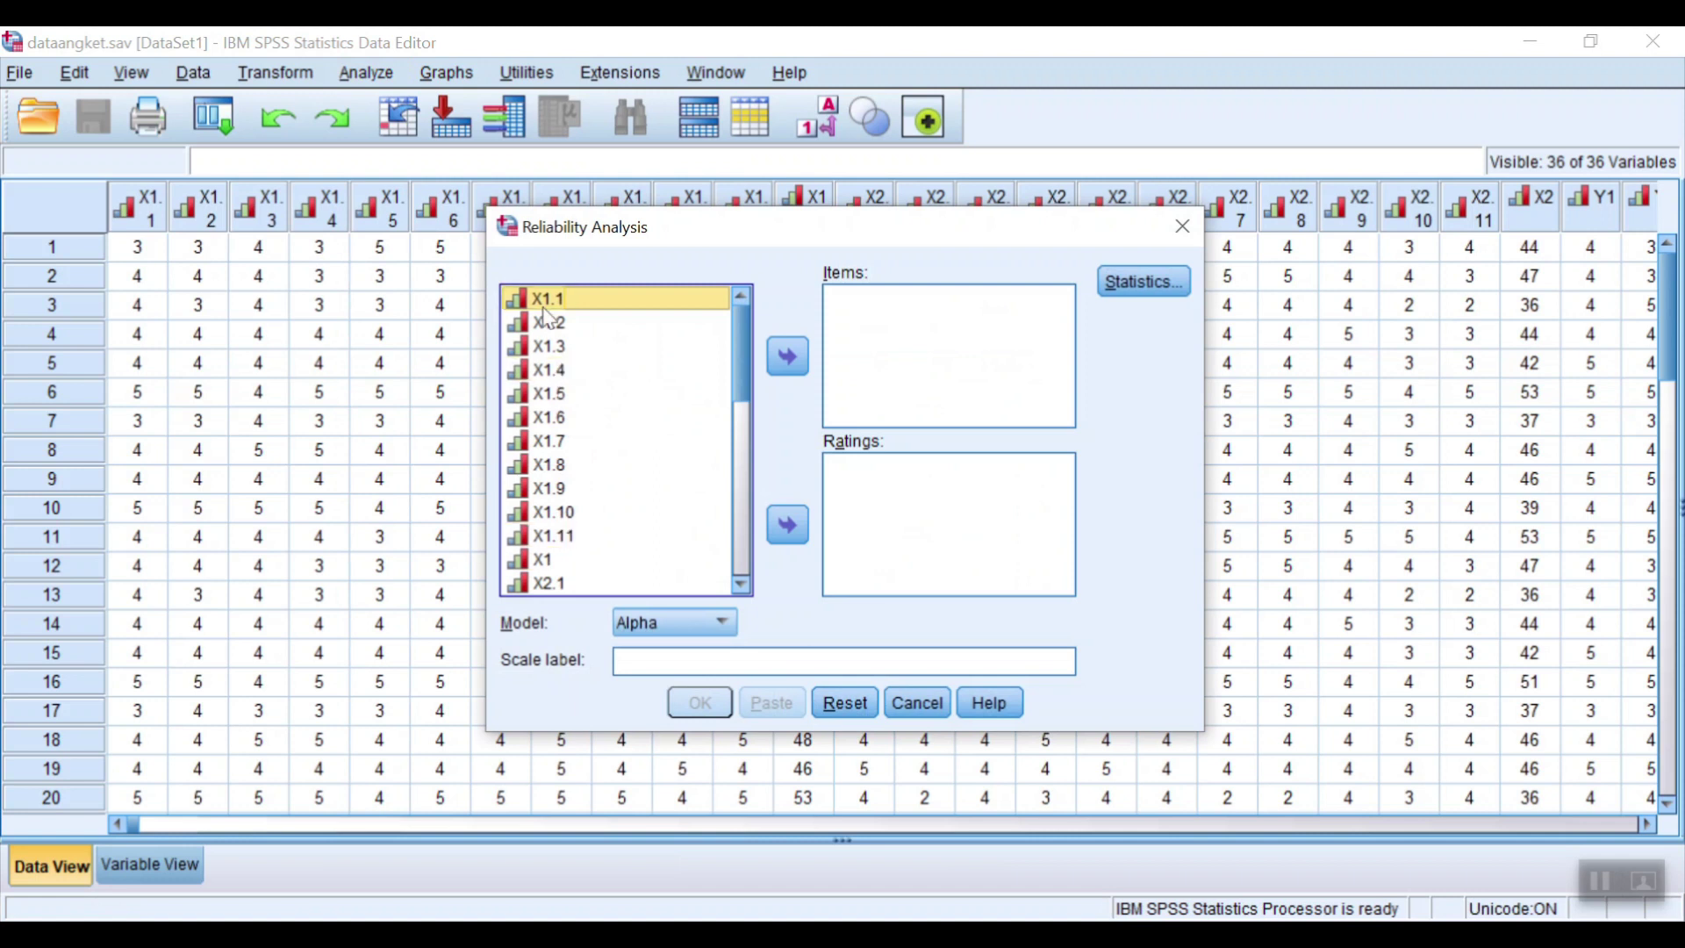
{"action": "left_click", "coordinate": [571, 548], "text": "shift"}
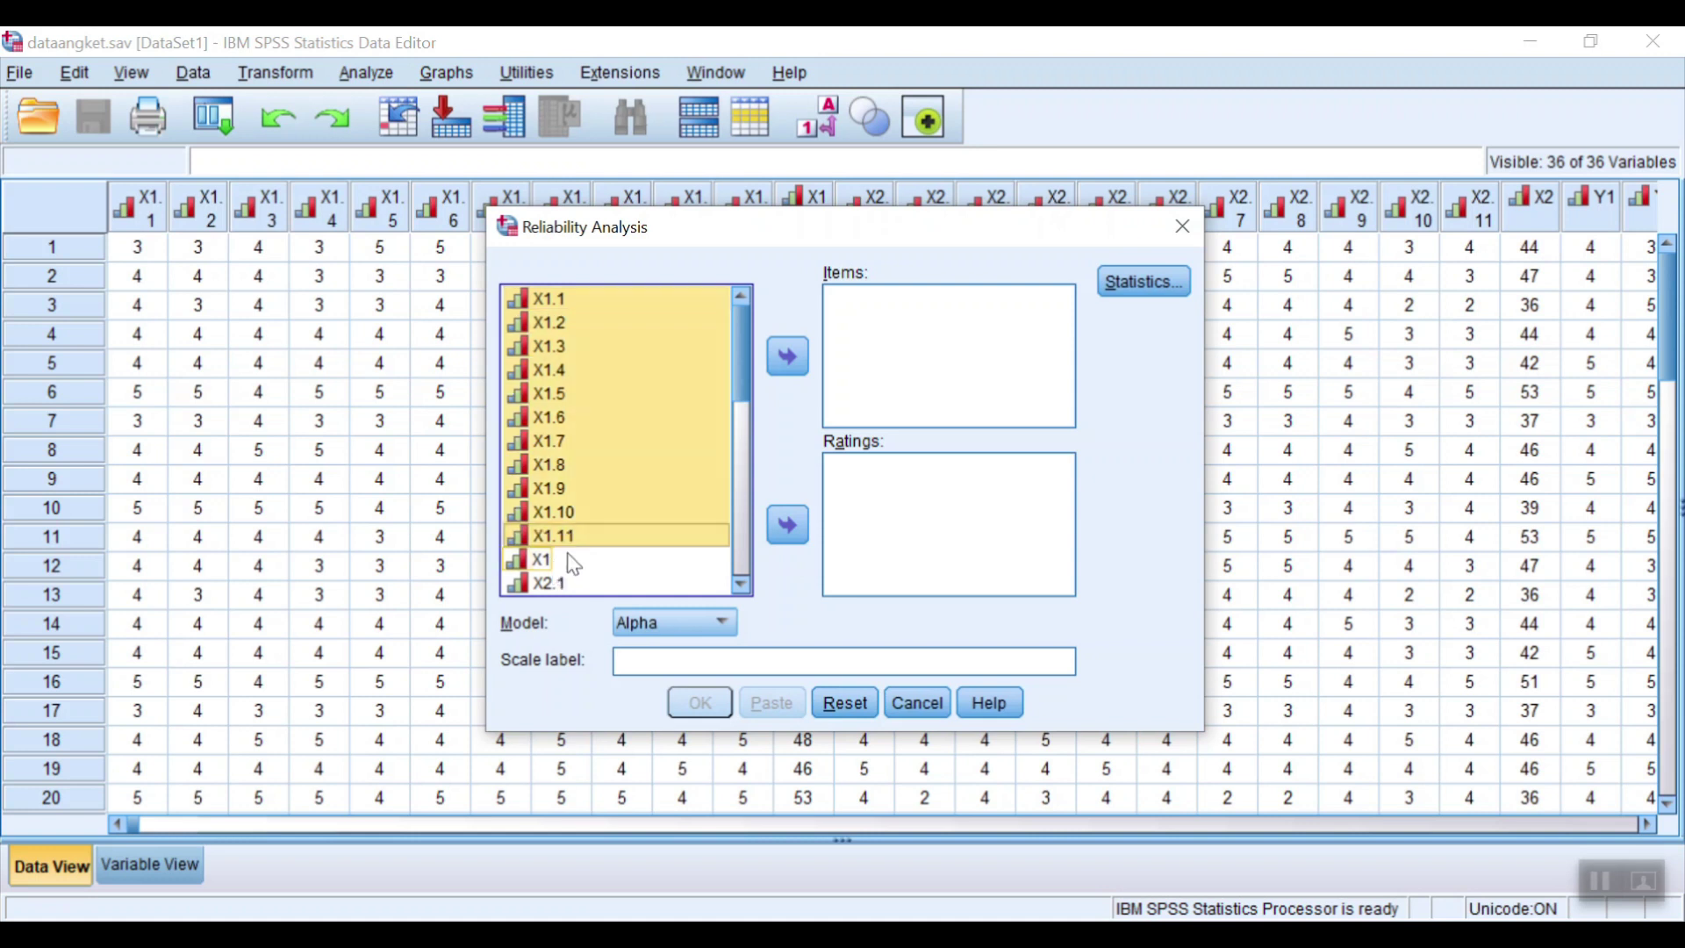
{"action": "left_click", "coordinate": [790, 364]}
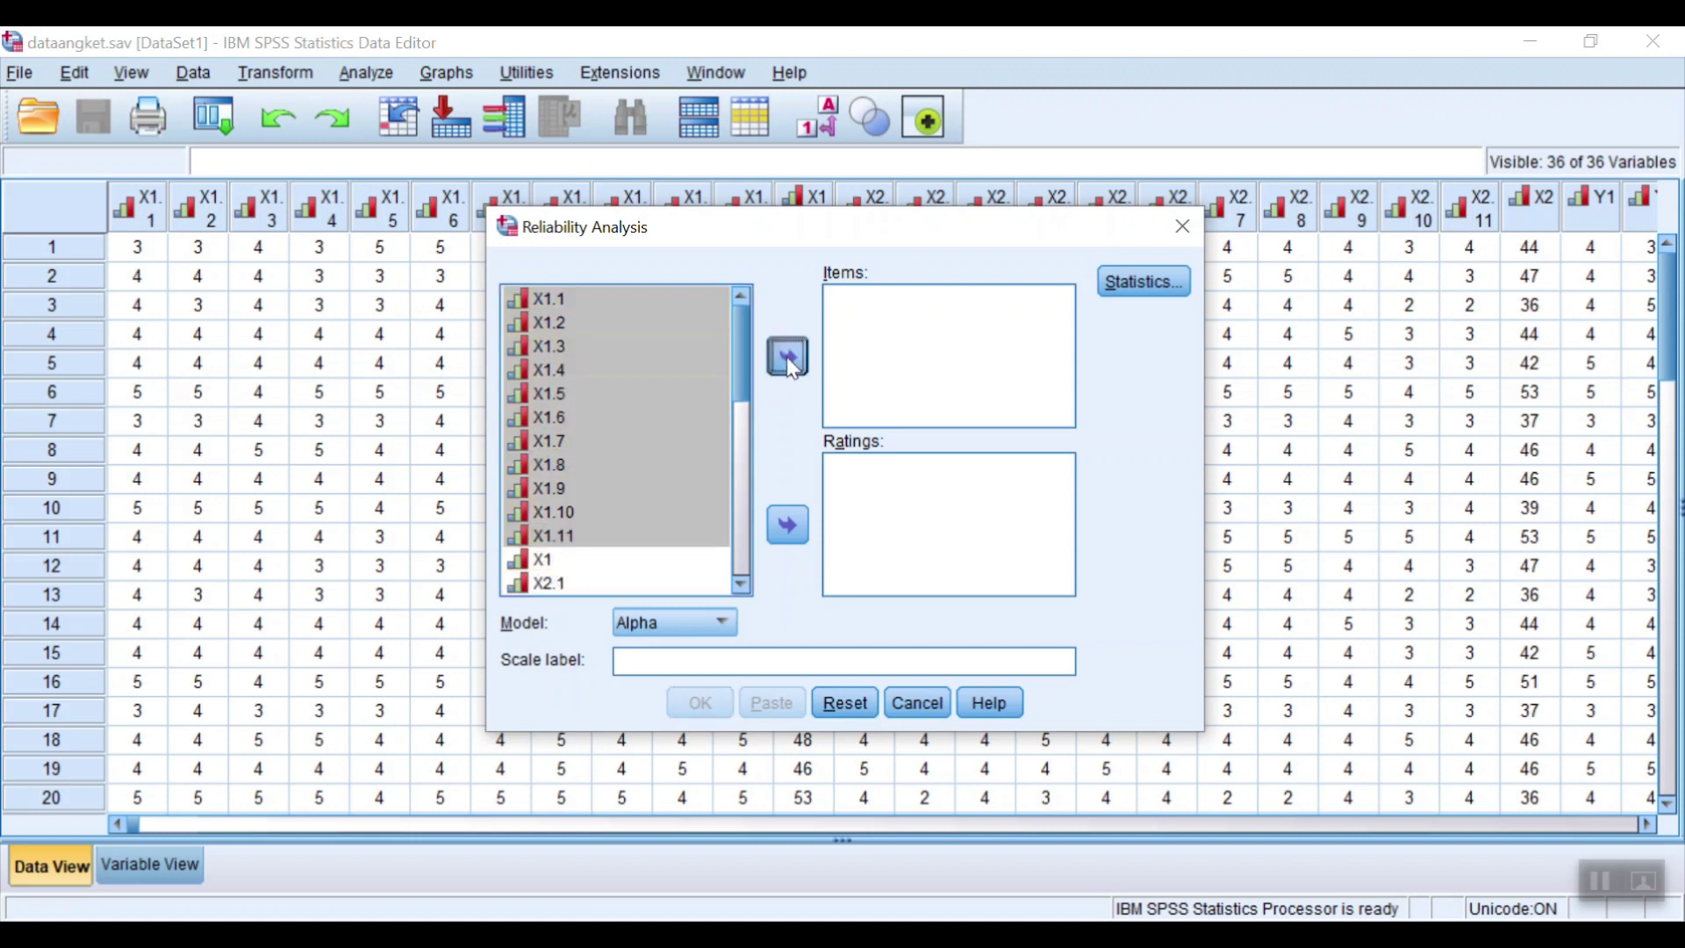
{"action": "left_click", "coordinate": [788, 355]}
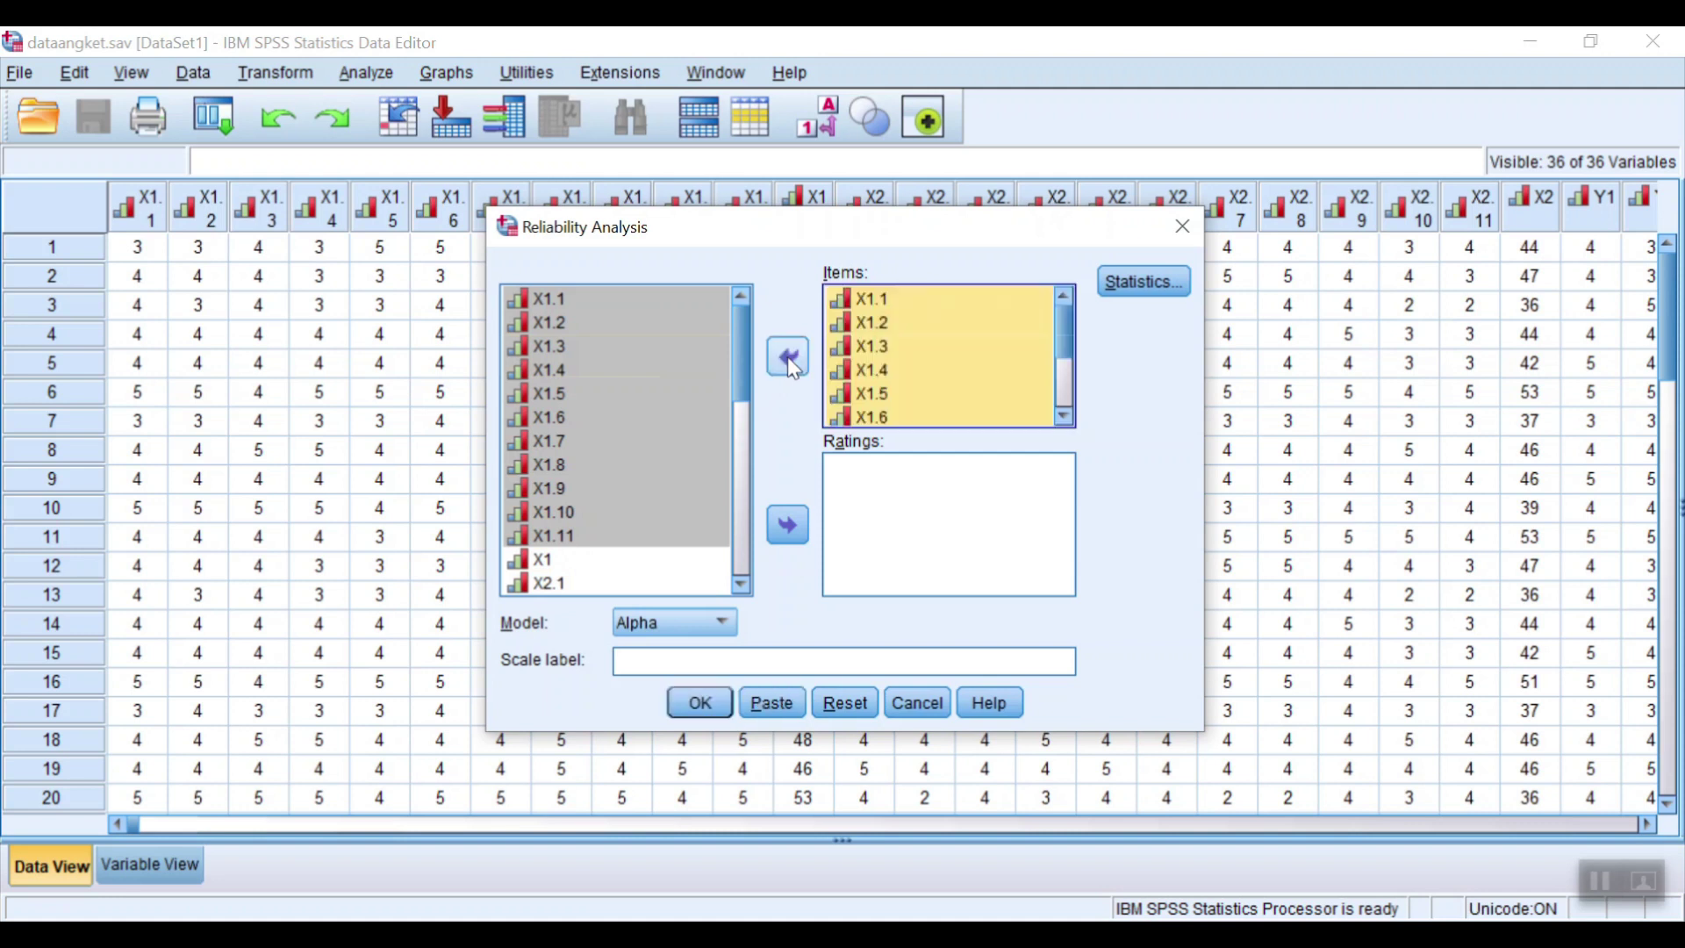
- Request descriptives for item, scale and scale if item deleted, and run the reliability analysis on the X1 items
{"action": "left_click", "coordinate": [1156, 293]}
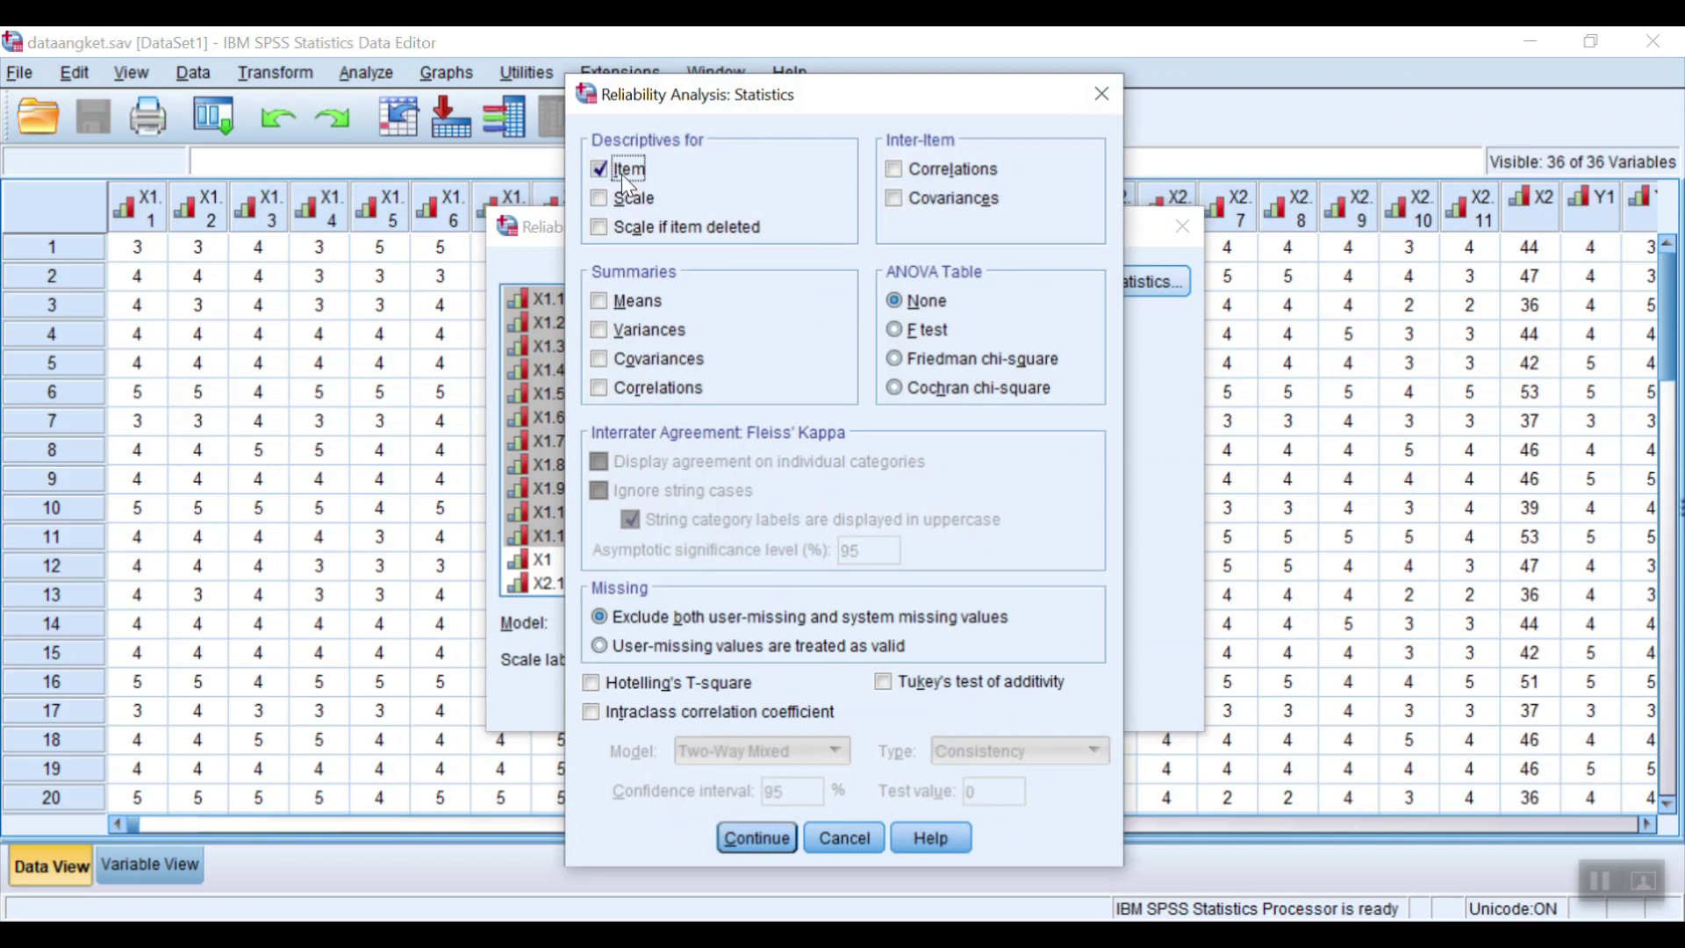
{"action": "left_click", "coordinate": [625, 199]}
{"action": "left_click", "coordinate": [634, 225]}
{"action": "left_click", "coordinate": [772, 844]}
{"action": "left_click", "coordinate": [715, 705]}
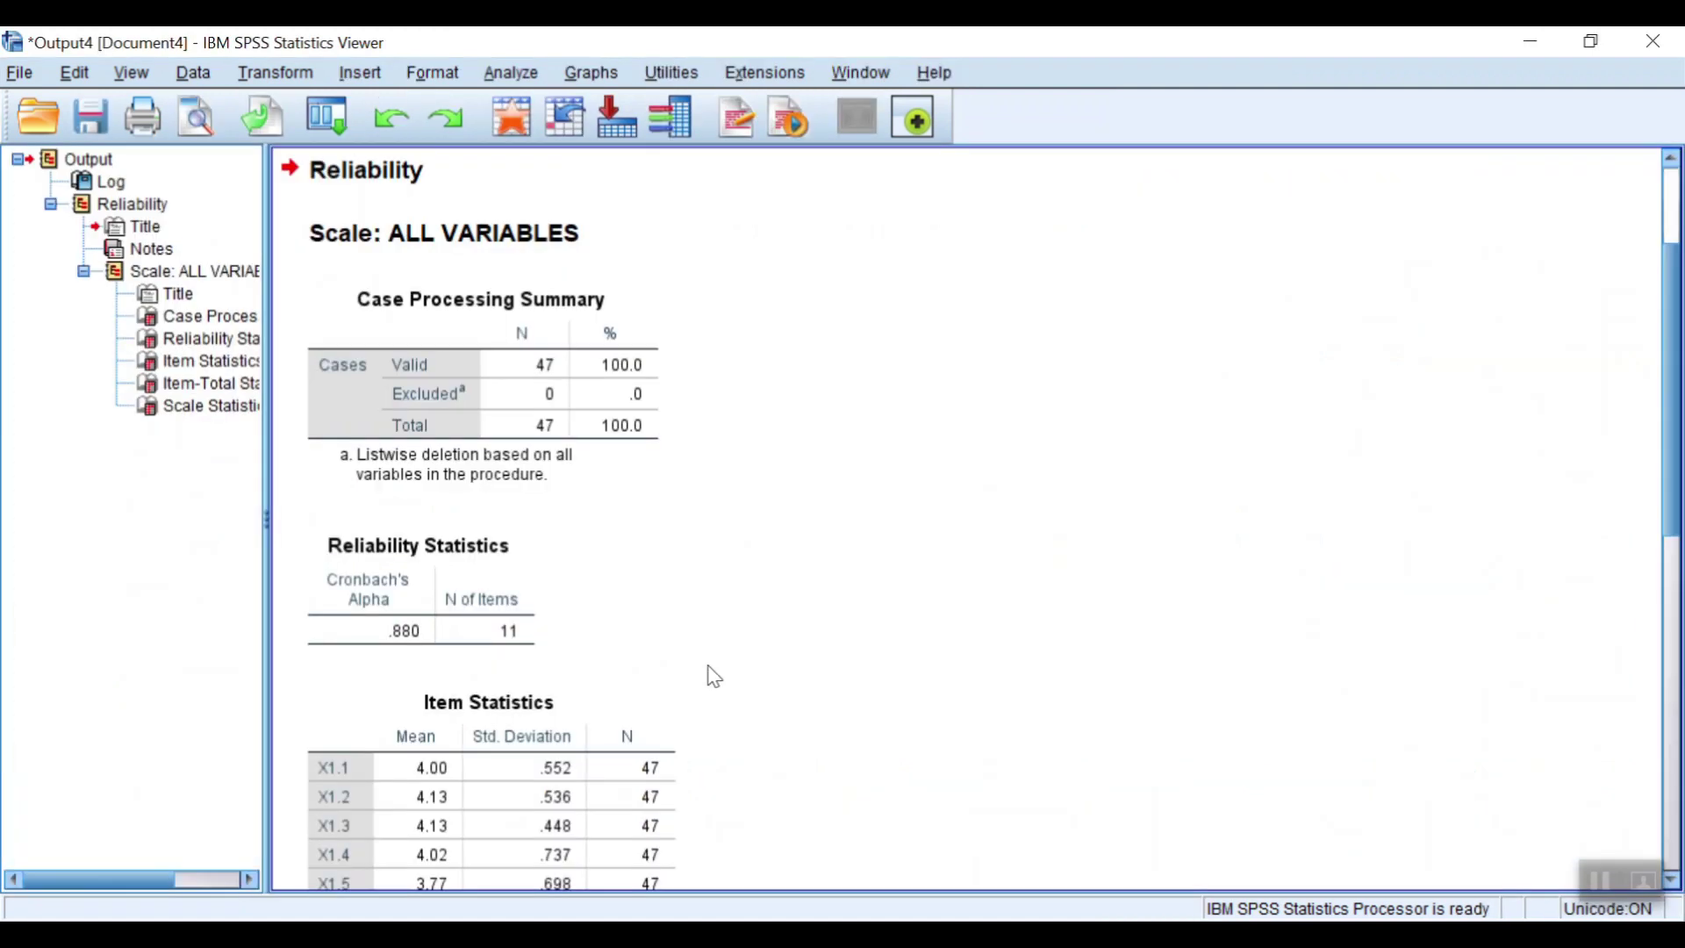
- Examine the X1 reliability output: Cronbach's Alpha, the item statistics and the corrected item-total correlations
{"action": "scroll", "coordinate": [712, 621], "scroll_direction": "down", "scroll_amount": 5}
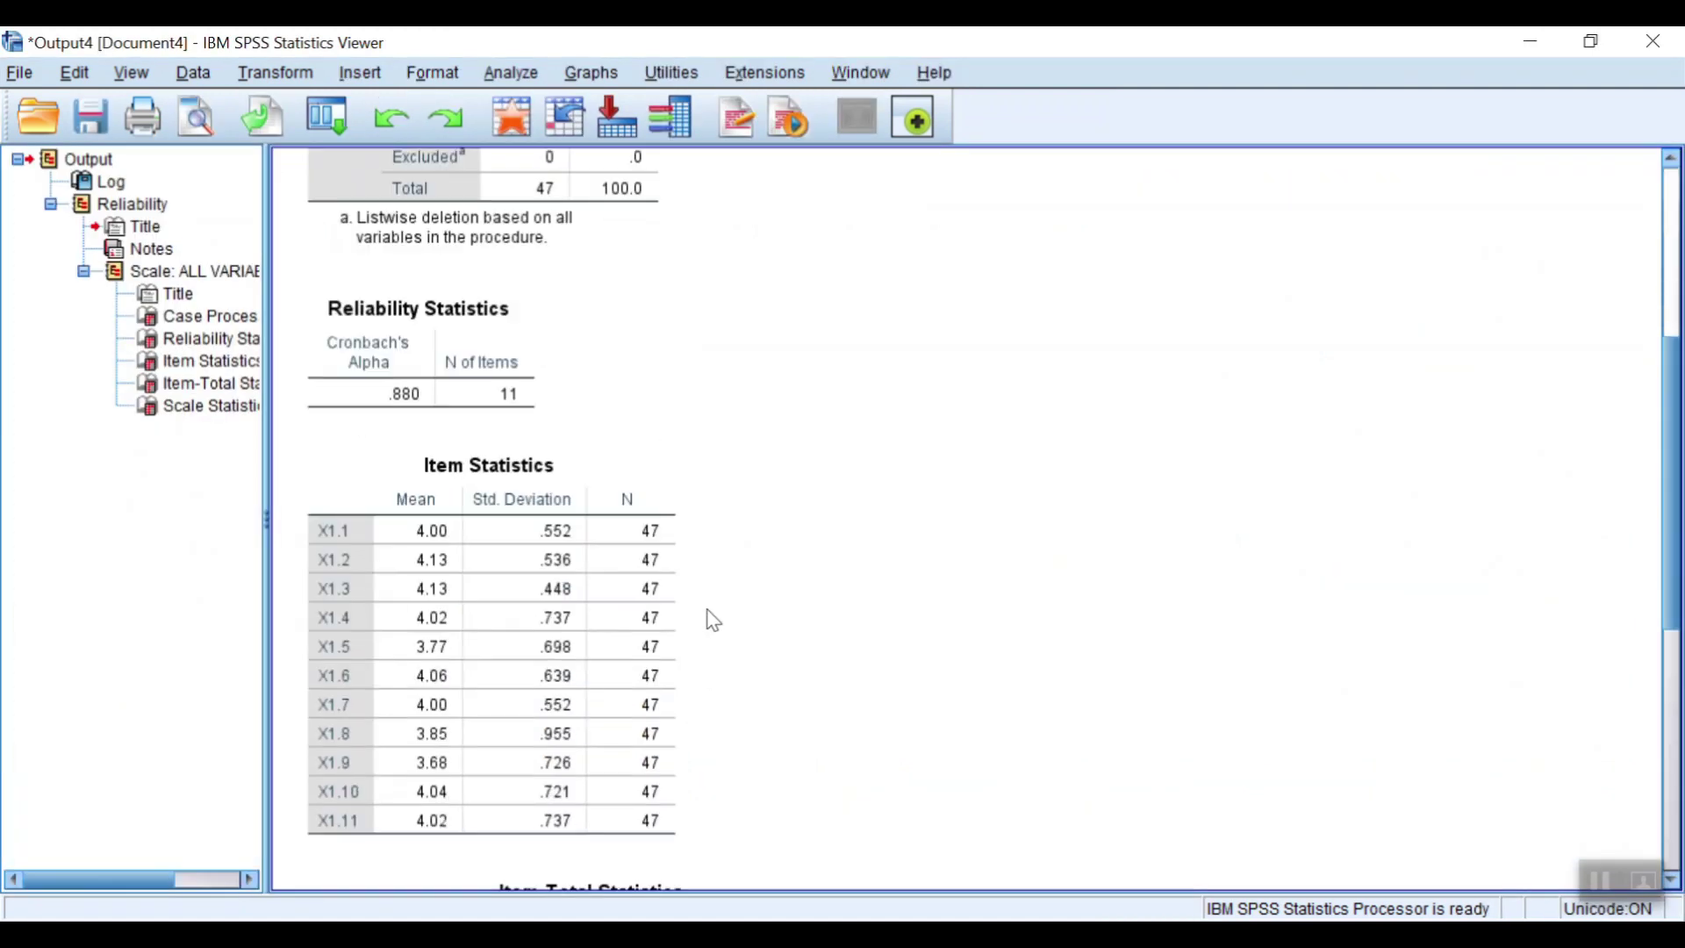
{"action": "scroll", "coordinate": [713, 621], "scroll_direction": "down", "scroll_amount": 3}
{"action": "scroll", "coordinate": [712, 620], "scroll_direction": "down", "scroll_amount": 3}
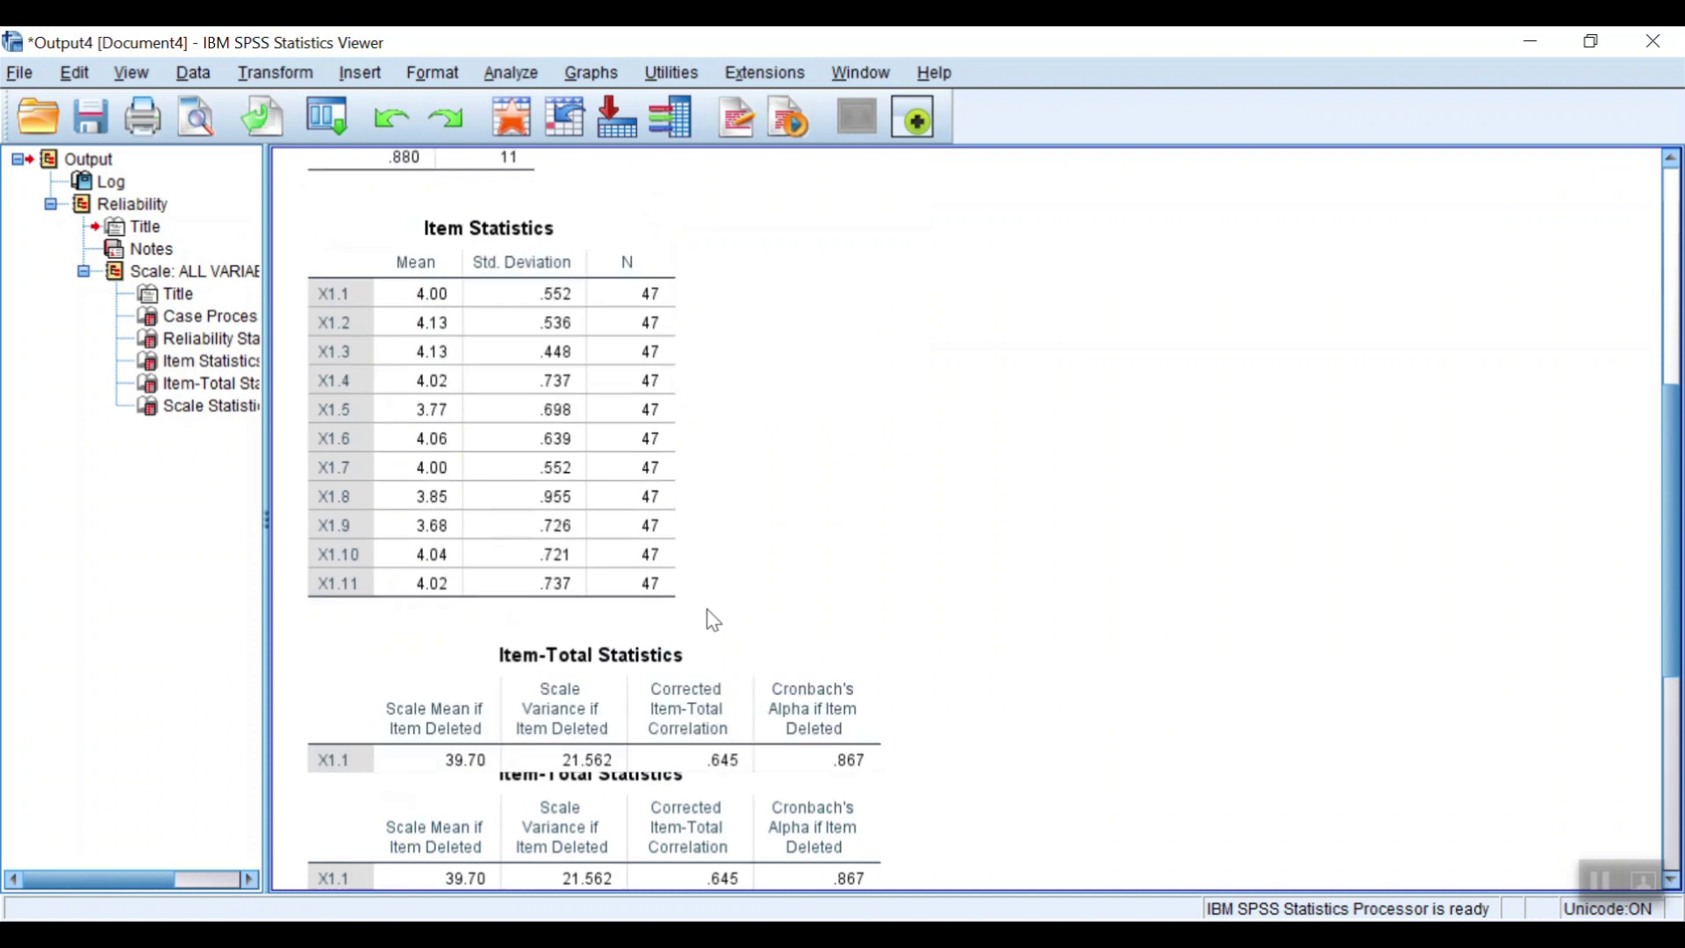
{"action": "scroll", "coordinate": [713, 621], "scroll_direction": "down", "scroll_amount": 5}
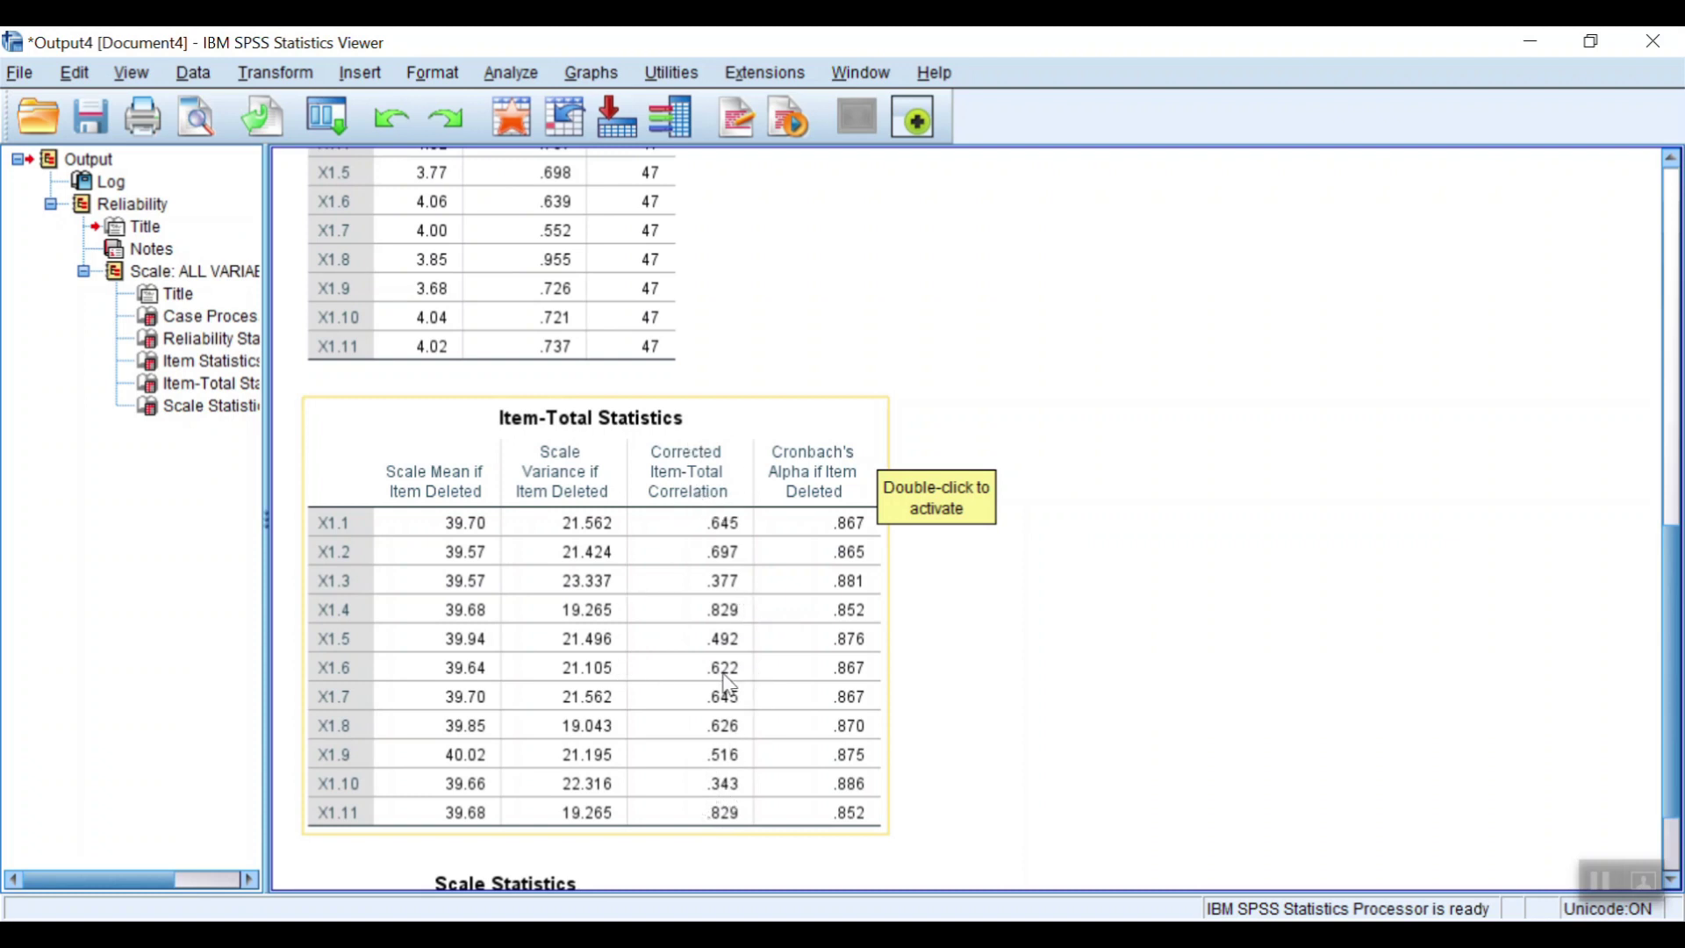
{"action": "scroll", "coordinate": [760, 566], "scroll_direction": "down", "scroll_amount": 1}
{"action": "scroll", "coordinate": [746, 572], "scroll_direction": "up", "scroll_amount": 1}
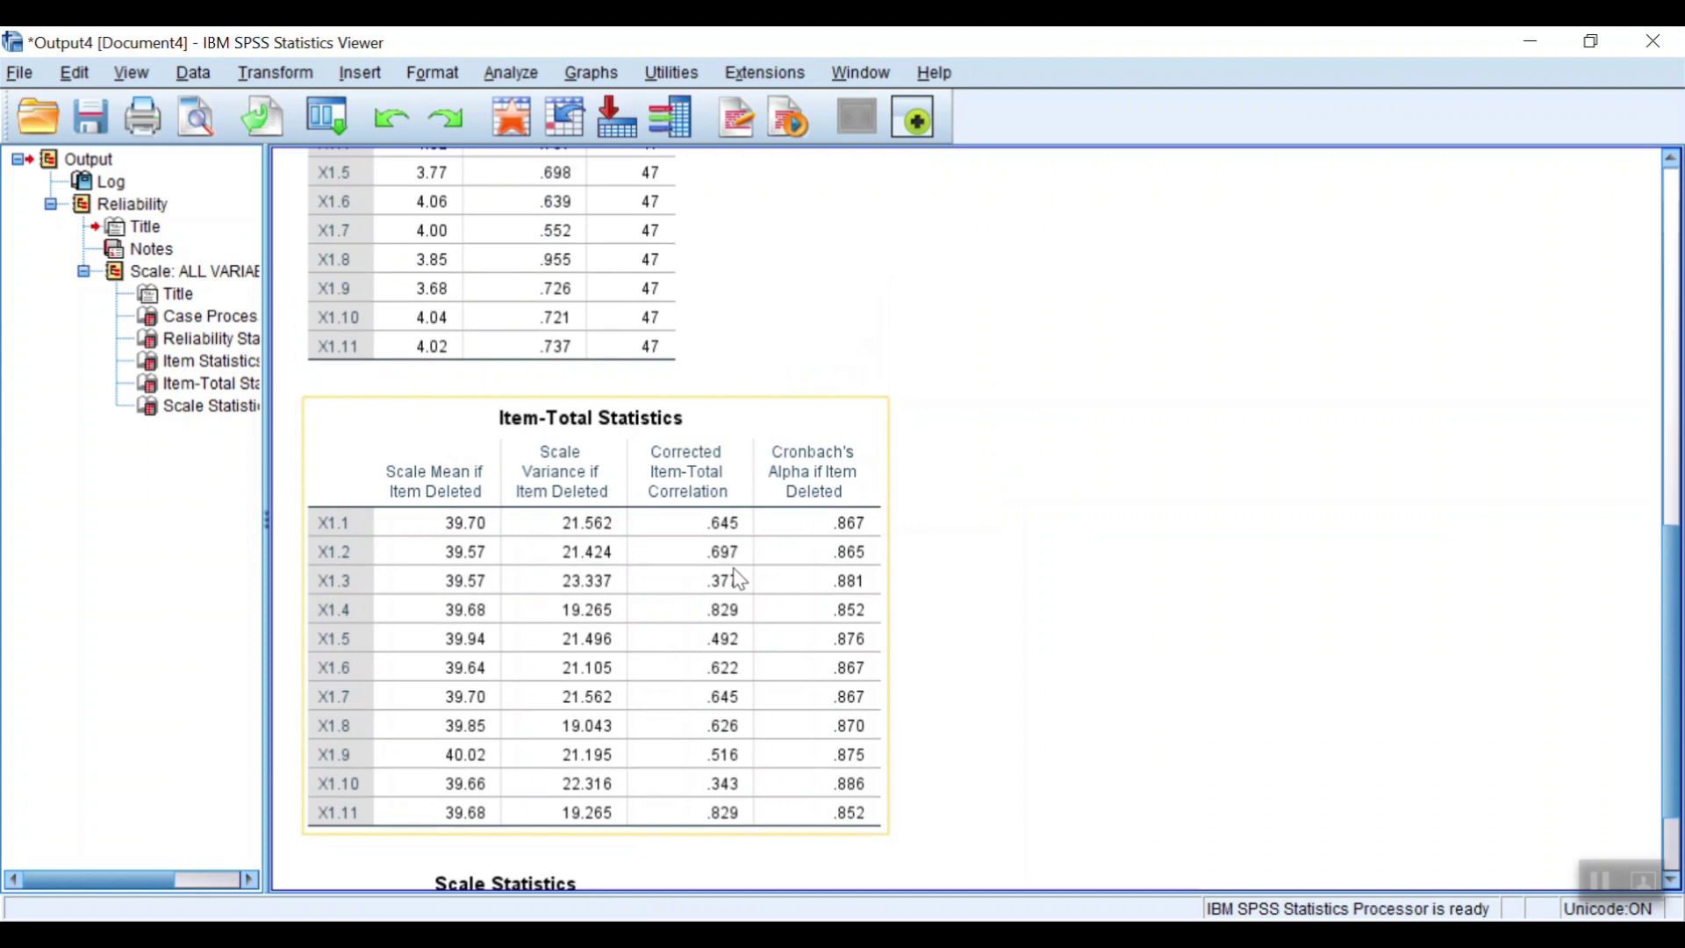
{"action": "scroll", "coordinate": [671, 526], "scroll_direction": "up", "scroll_amount": 3}
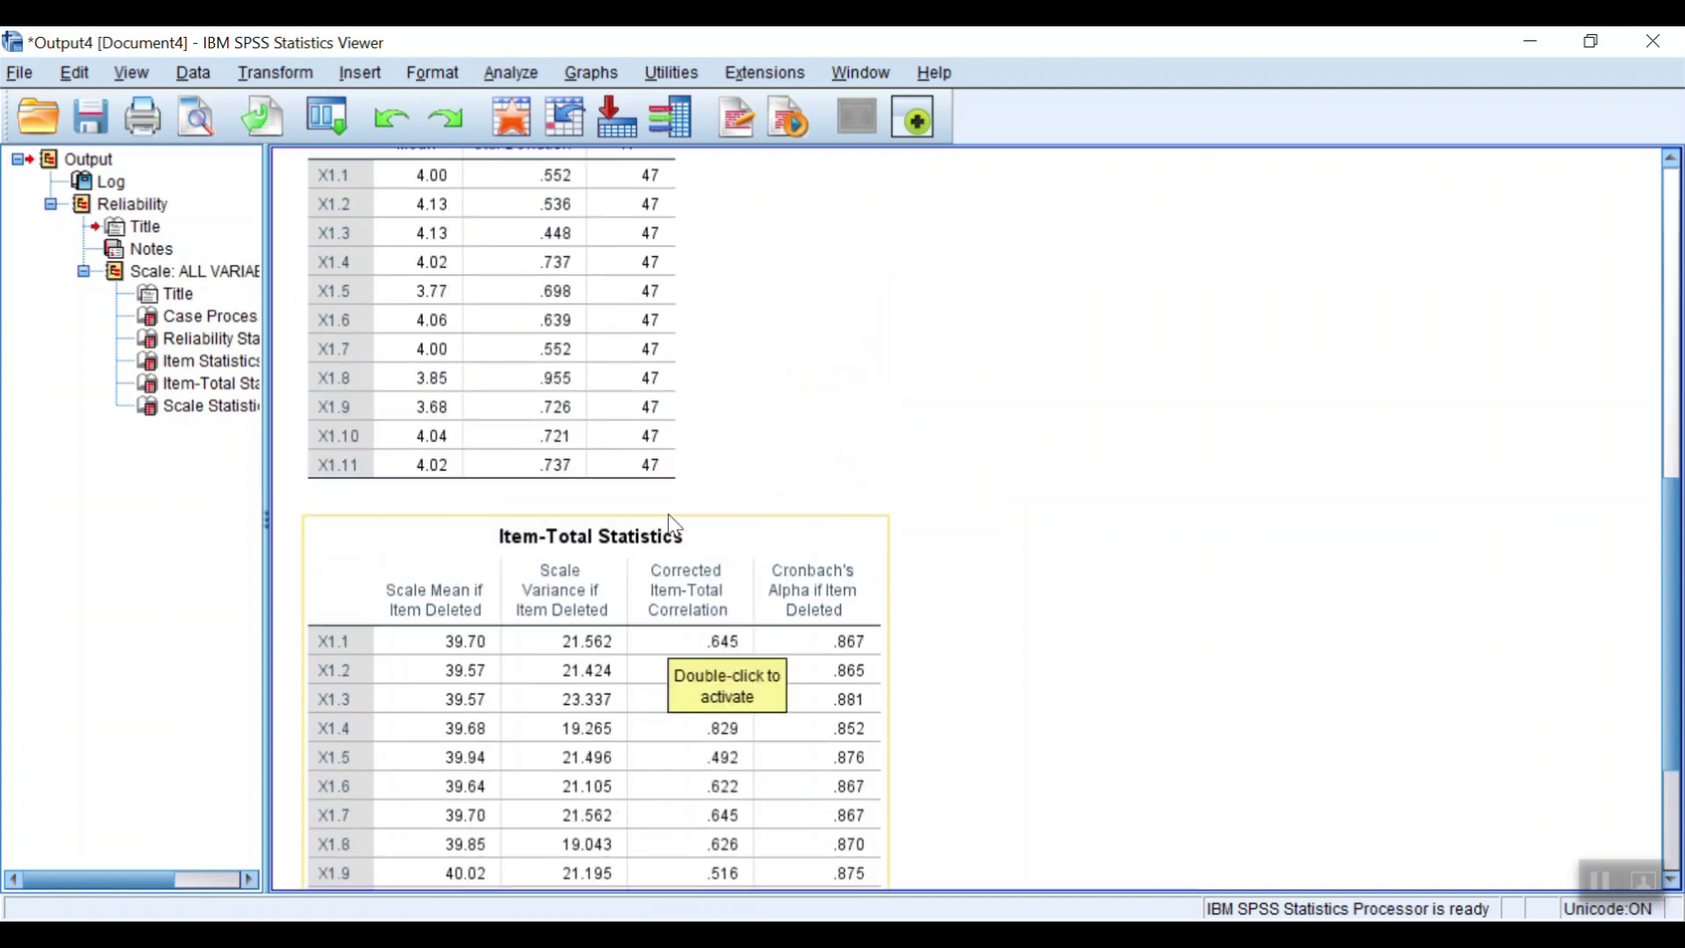
{"action": "scroll", "coordinate": [674, 524], "scroll_direction": "up", "scroll_amount": 3}
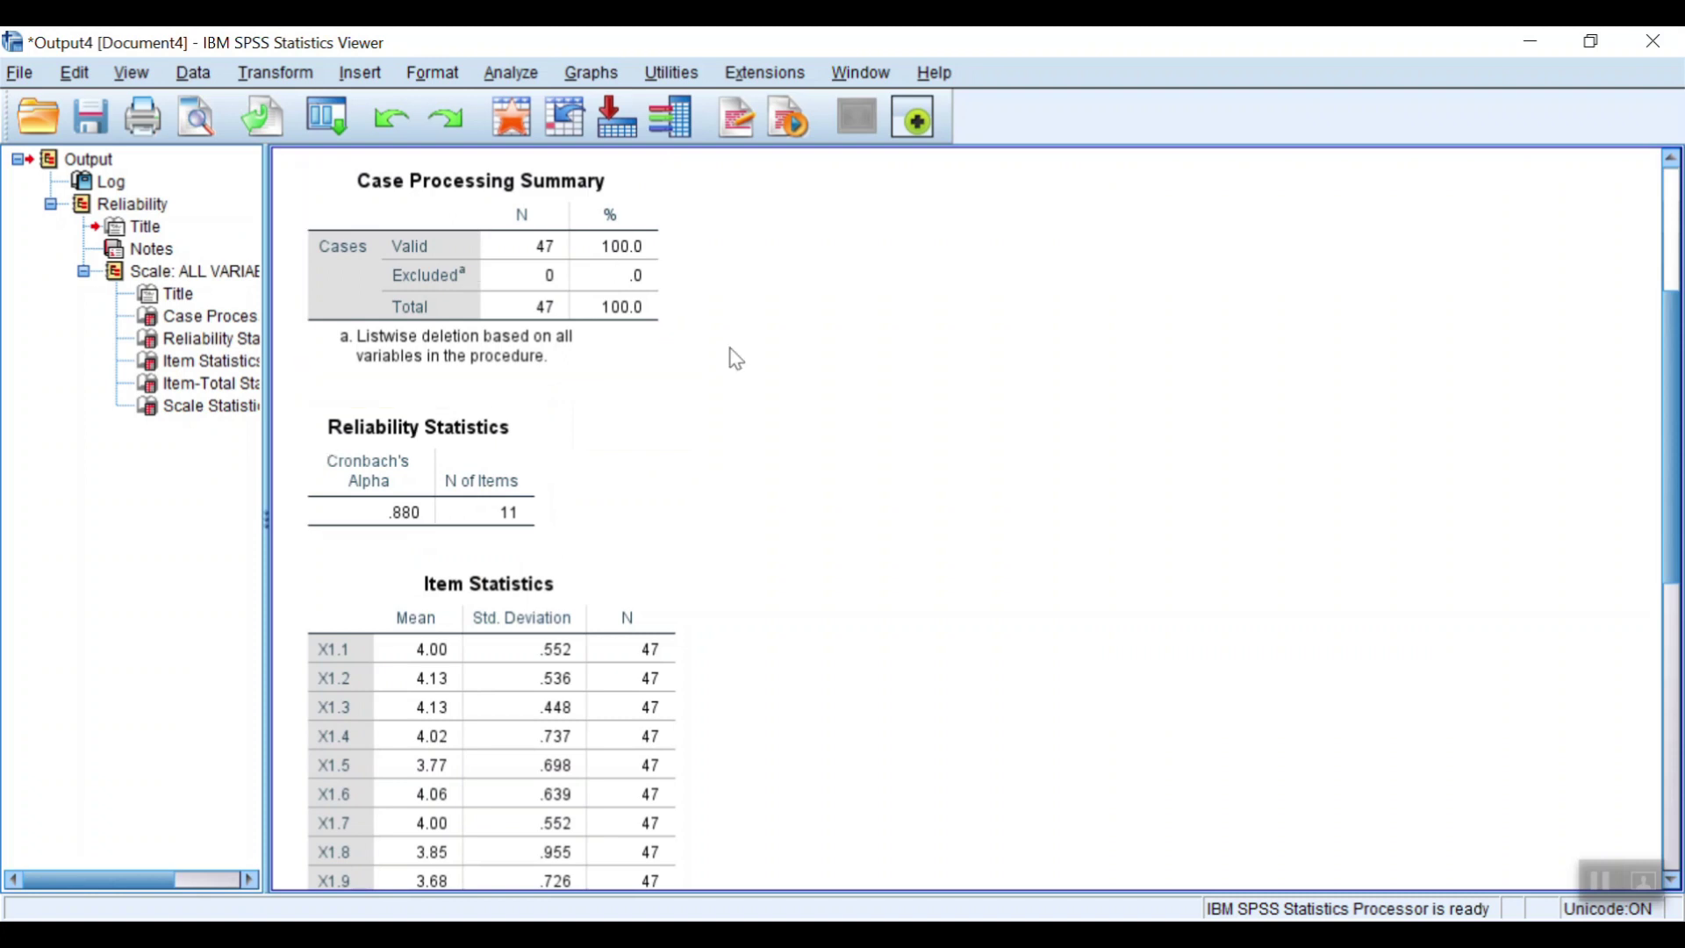
{"action": "scroll", "coordinate": [721, 498], "scroll_direction": "down", "scroll_amount": 3}
{"action": "scroll", "coordinate": [721, 498], "scroll_direction": "down", "scroll_amount": 6}
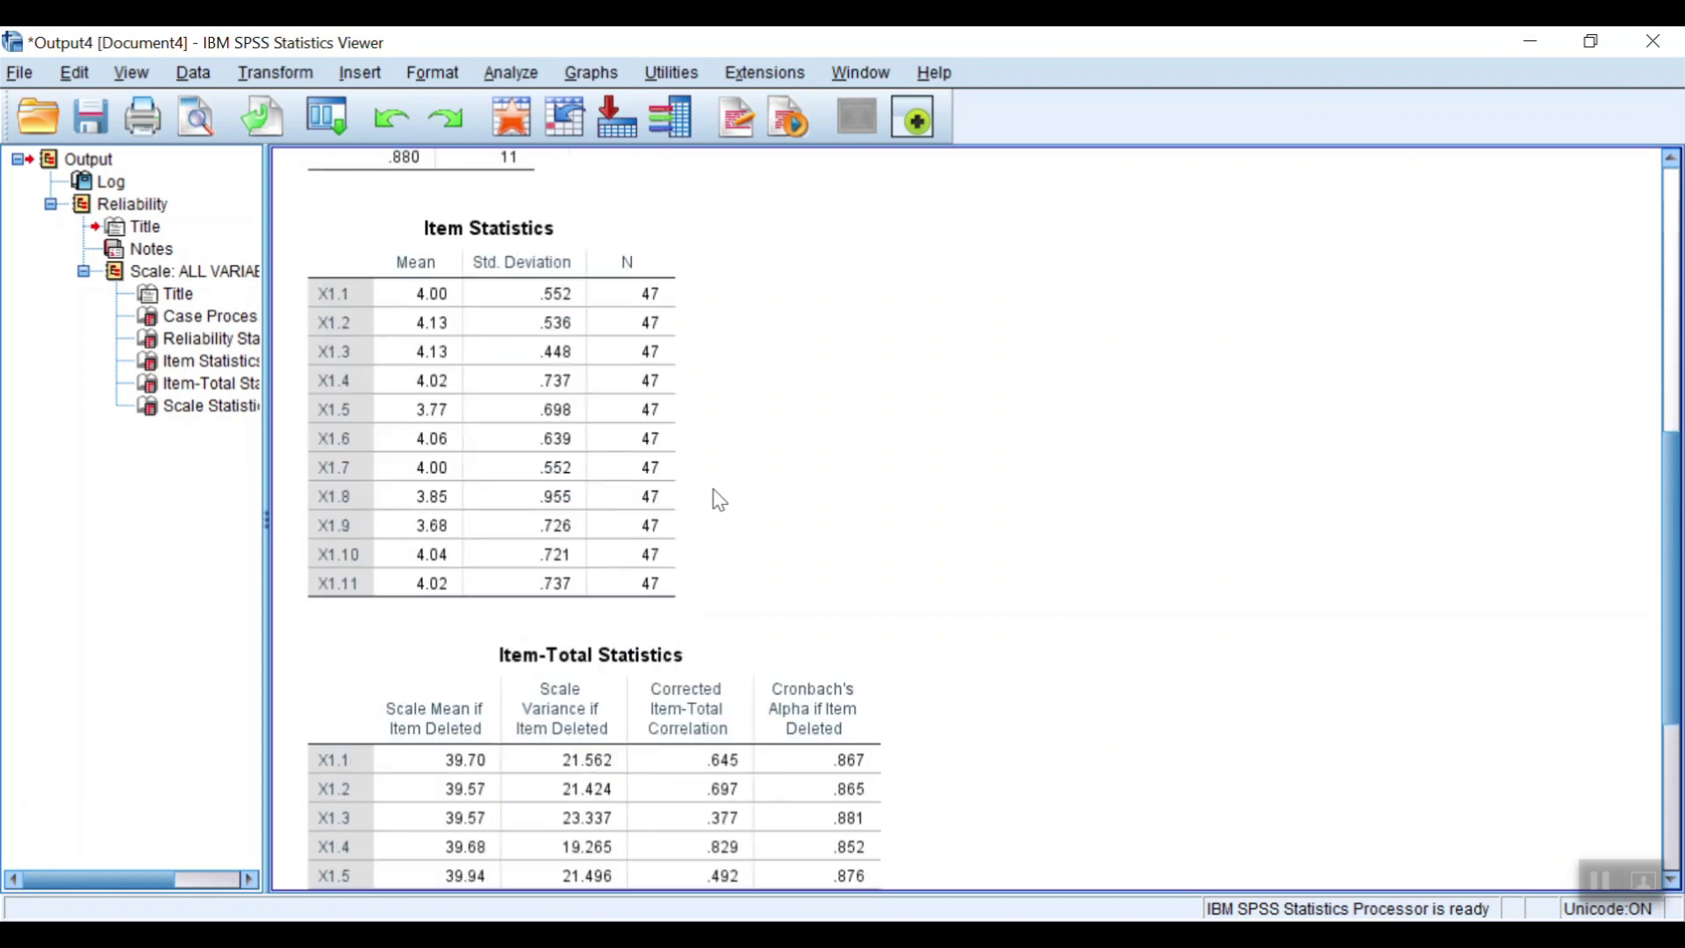
{"action": "scroll", "coordinate": [682, 404], "scroll_direction": "down", "scroll_amount": 6}
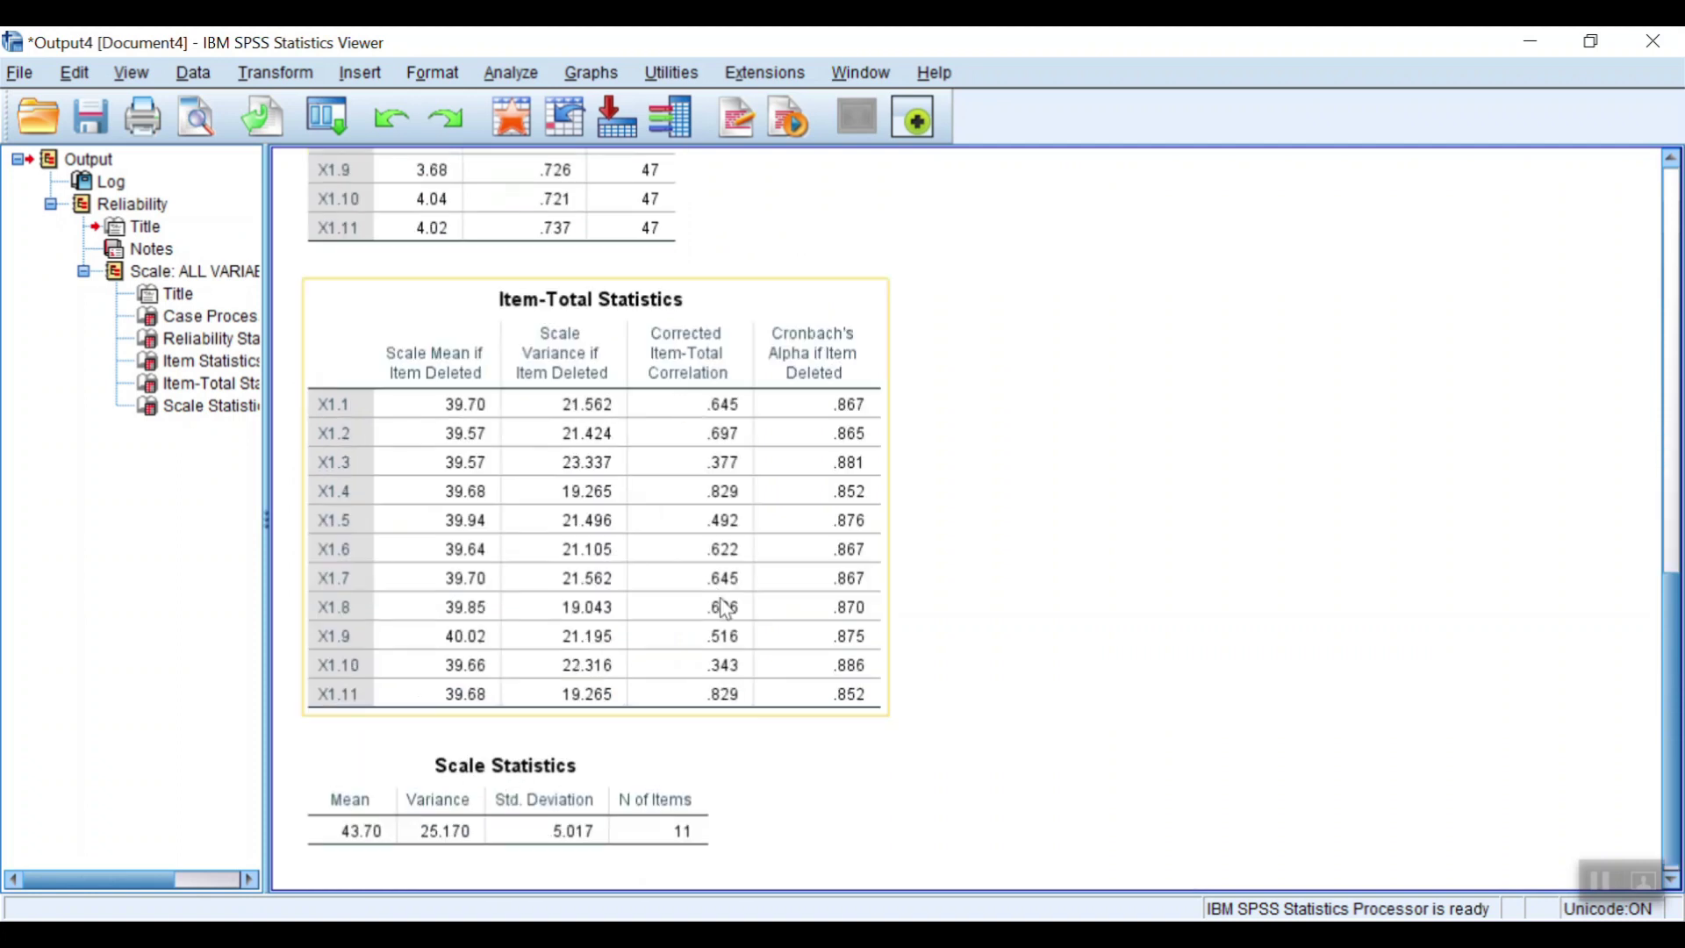
{"action": "scroll", "coordinate": [628, 466], "scroll_direction": "up", "scroll_amount": 6}
{"action": "scroll", "coordinate": [631, 466], "scroll_direction": "up", "scroll_amount": 6}
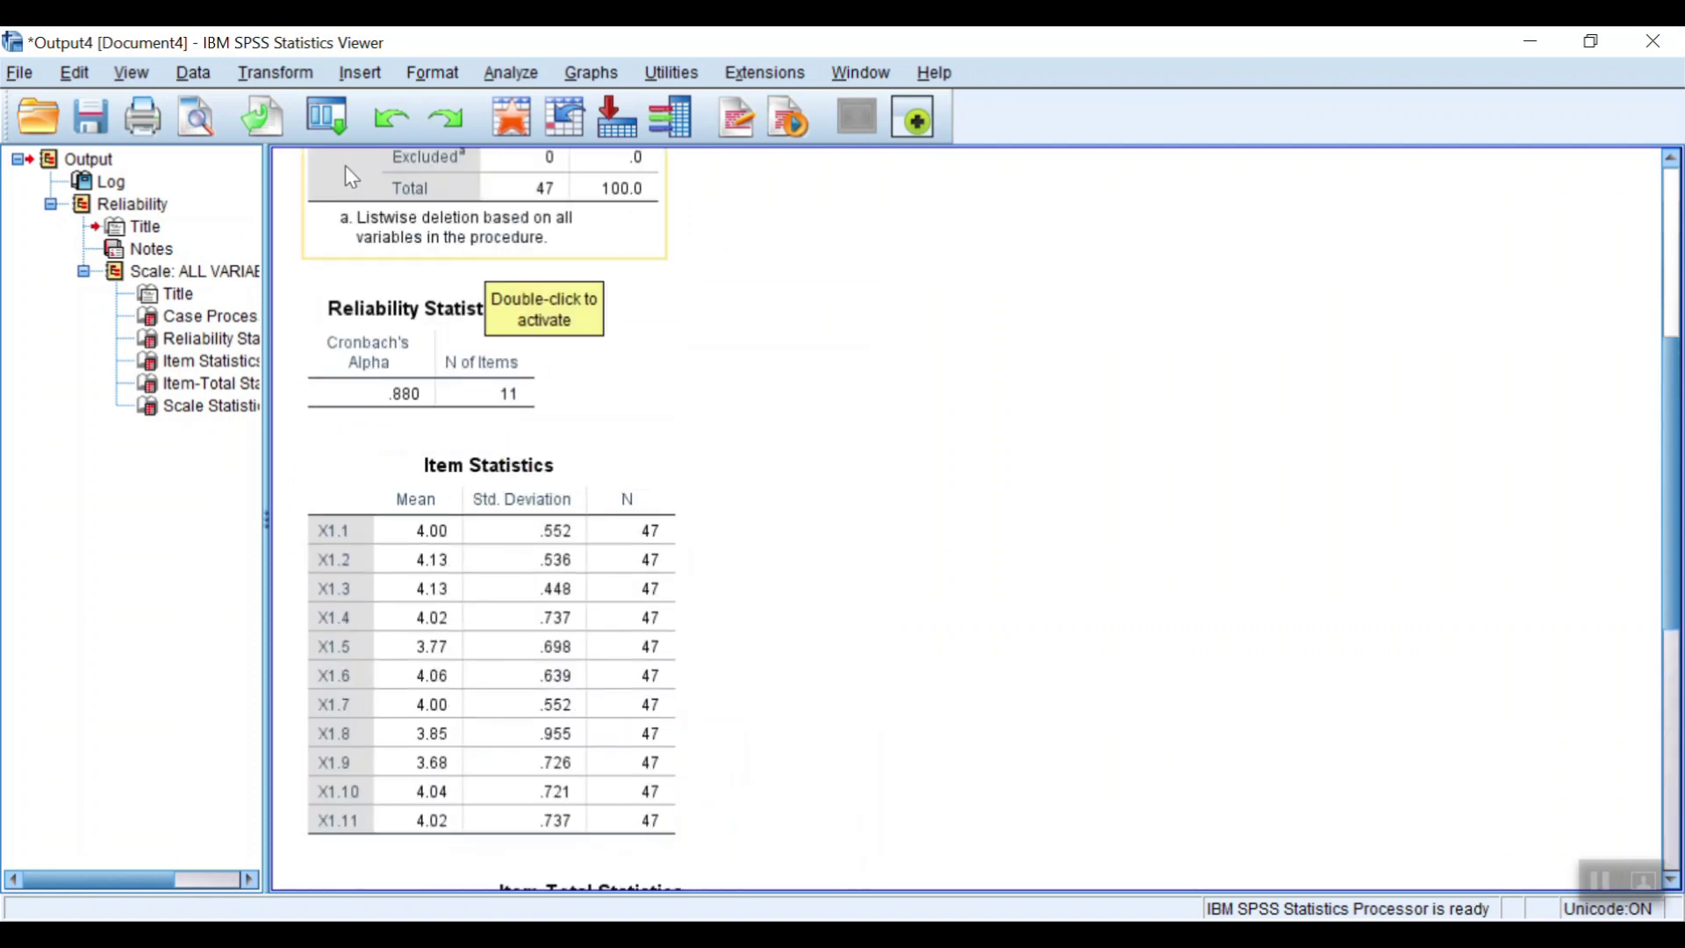
- Switch back to the dataangket.sav data and clear all X1 items from the Reliability Analysis item list
{"action": "left_click", "coordinate": [607, 311]}
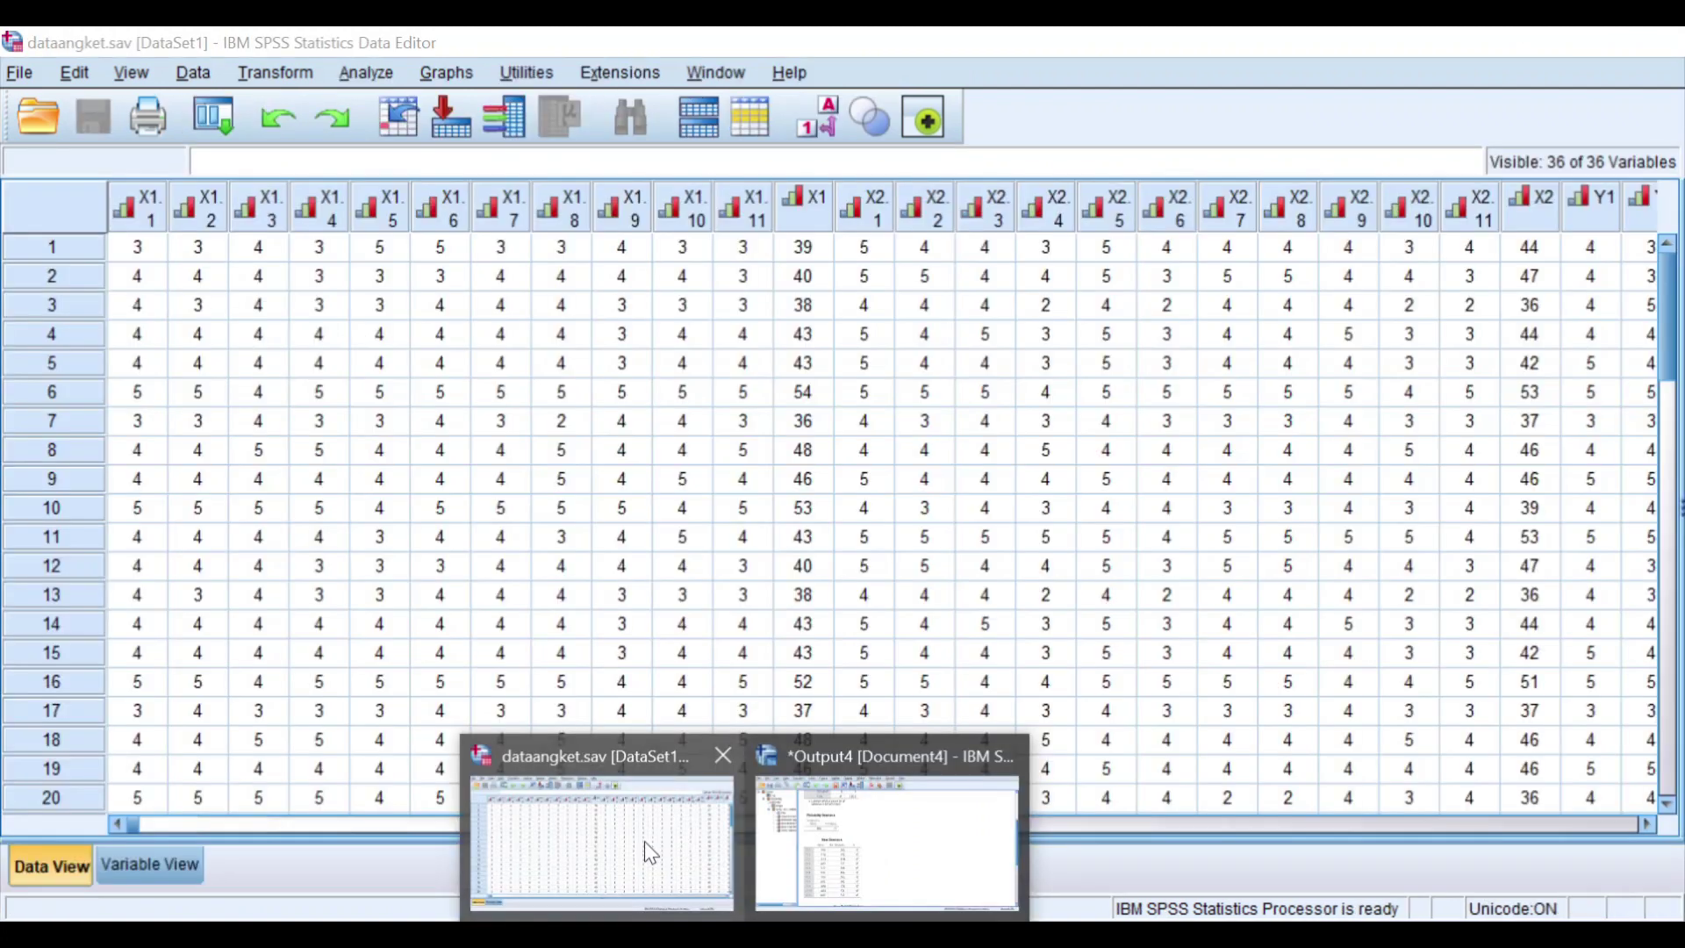
{"action": "left_click", "coordinate": [644, 841]}
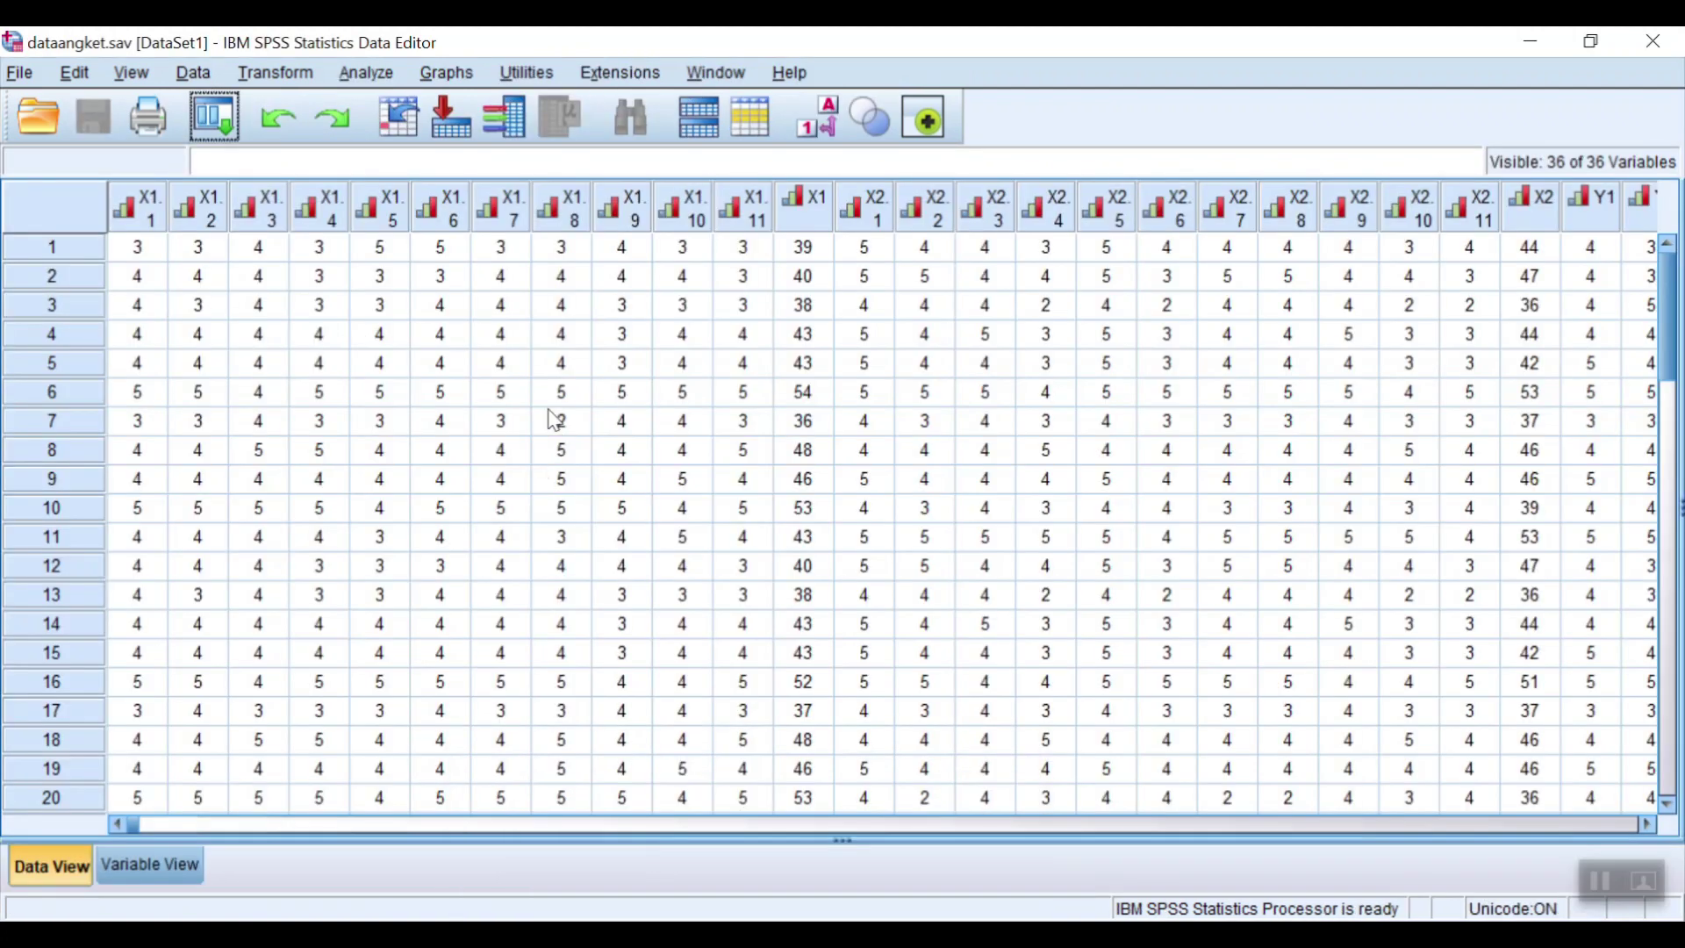
{"action": "left_click", "coordinate": [366, 74]}
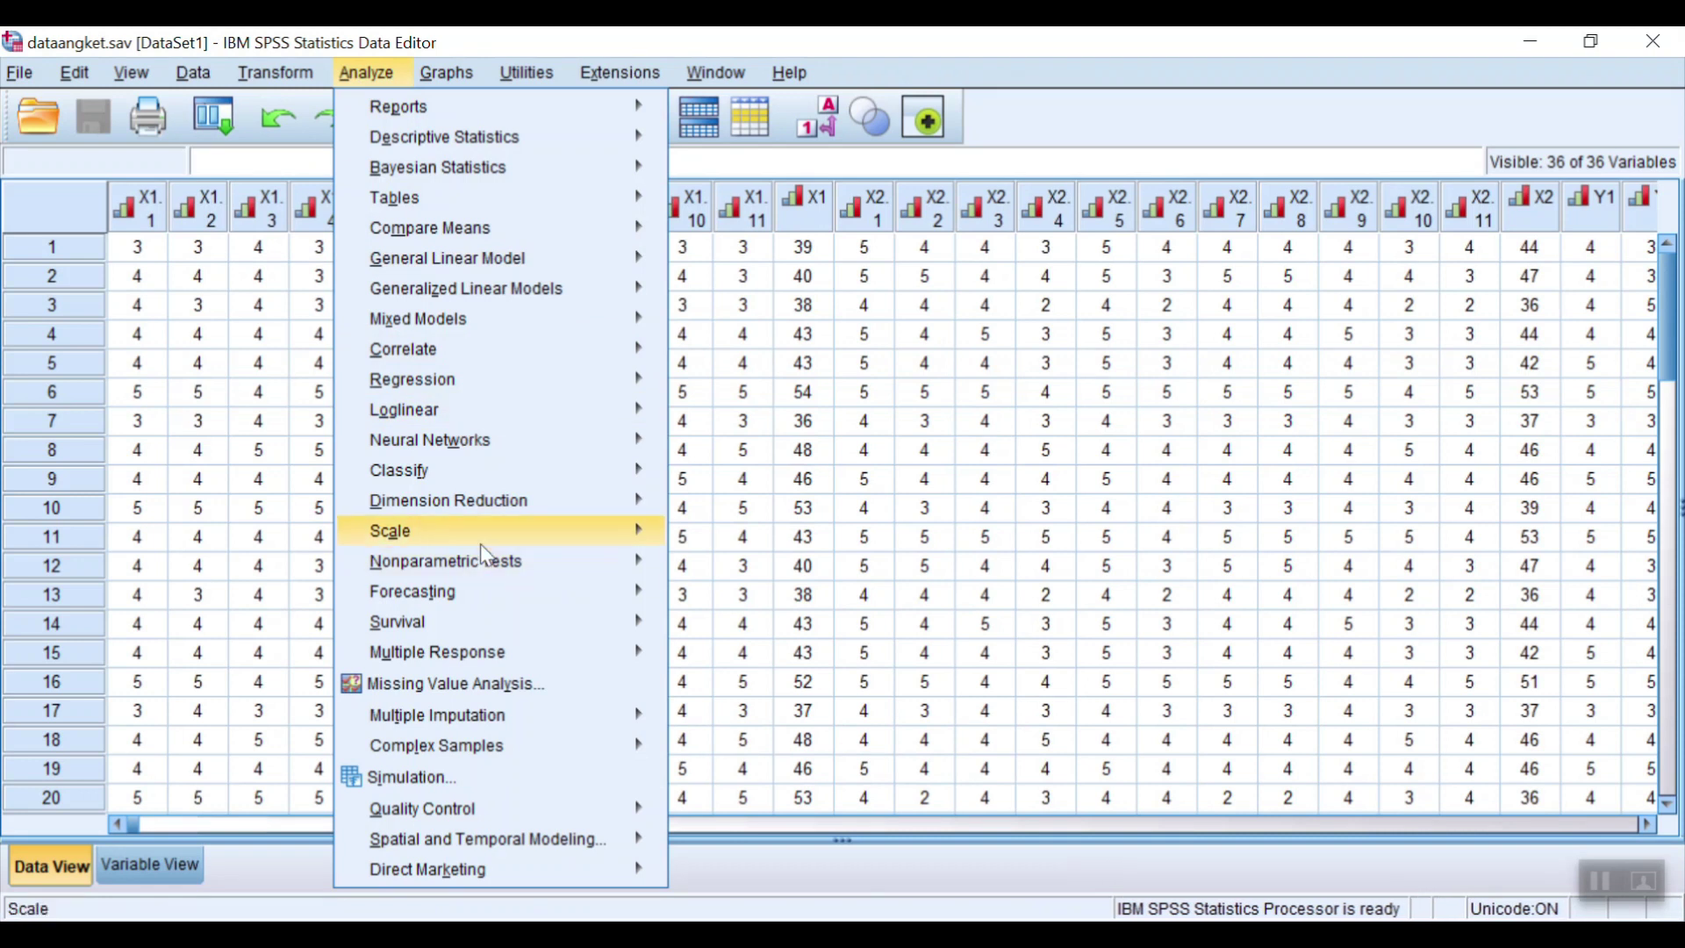
{"action": "mouse_move", "coordinate": [483, 537]}
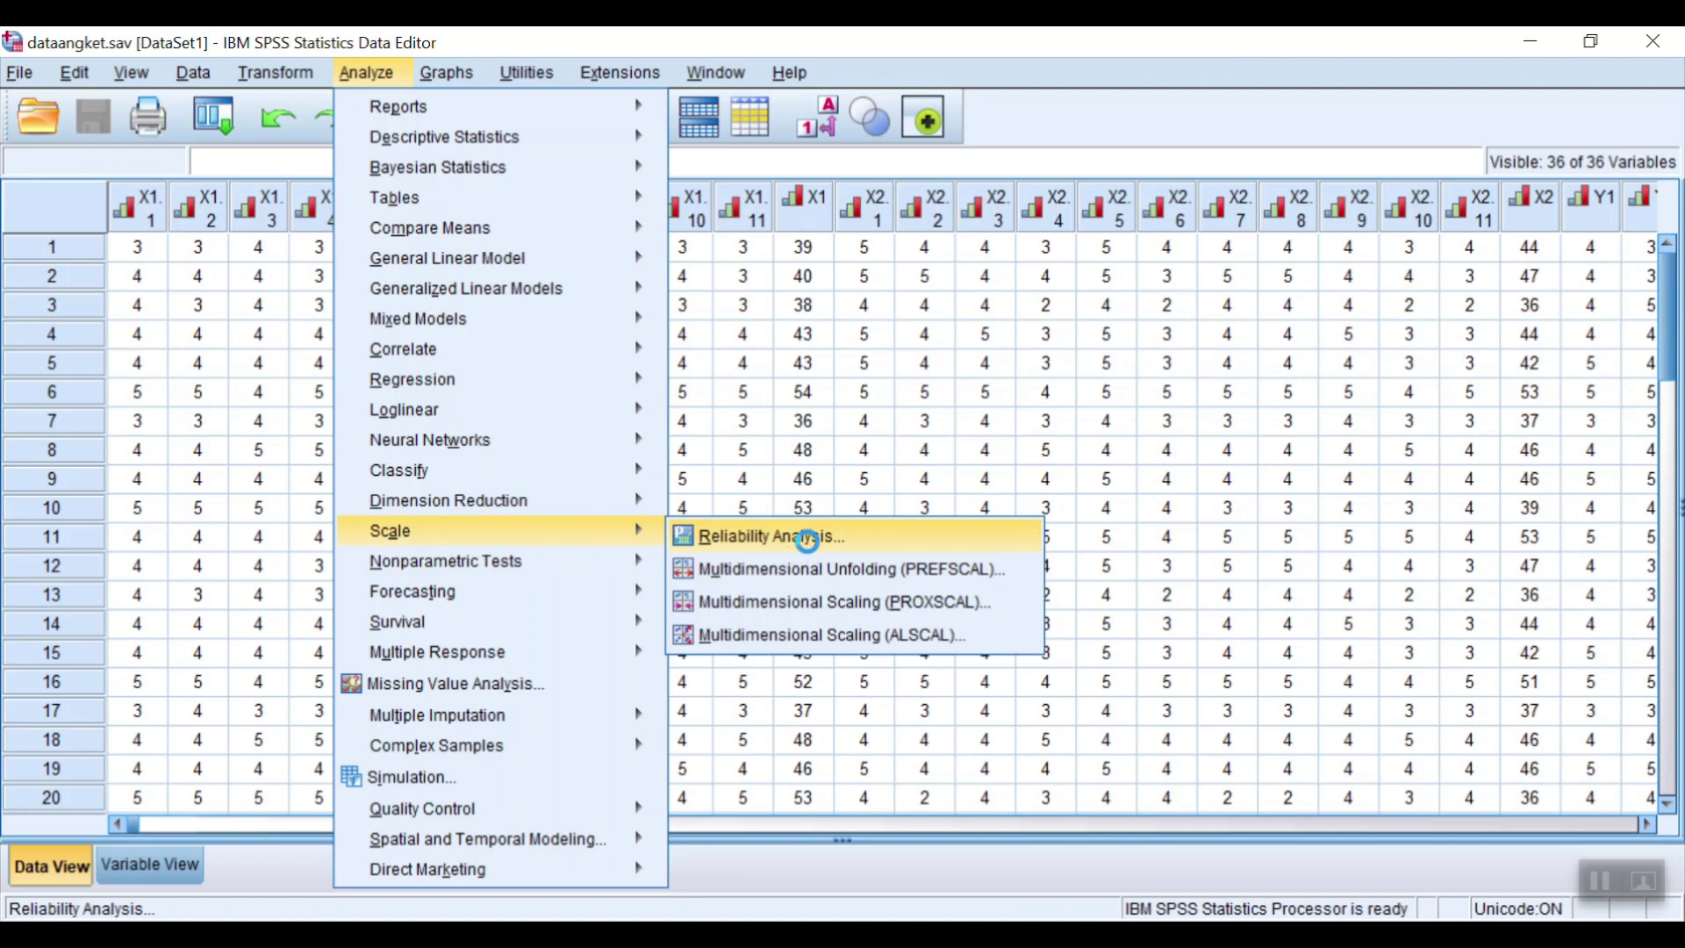
{"action": "left_click", "coordinate": [808, 537]}
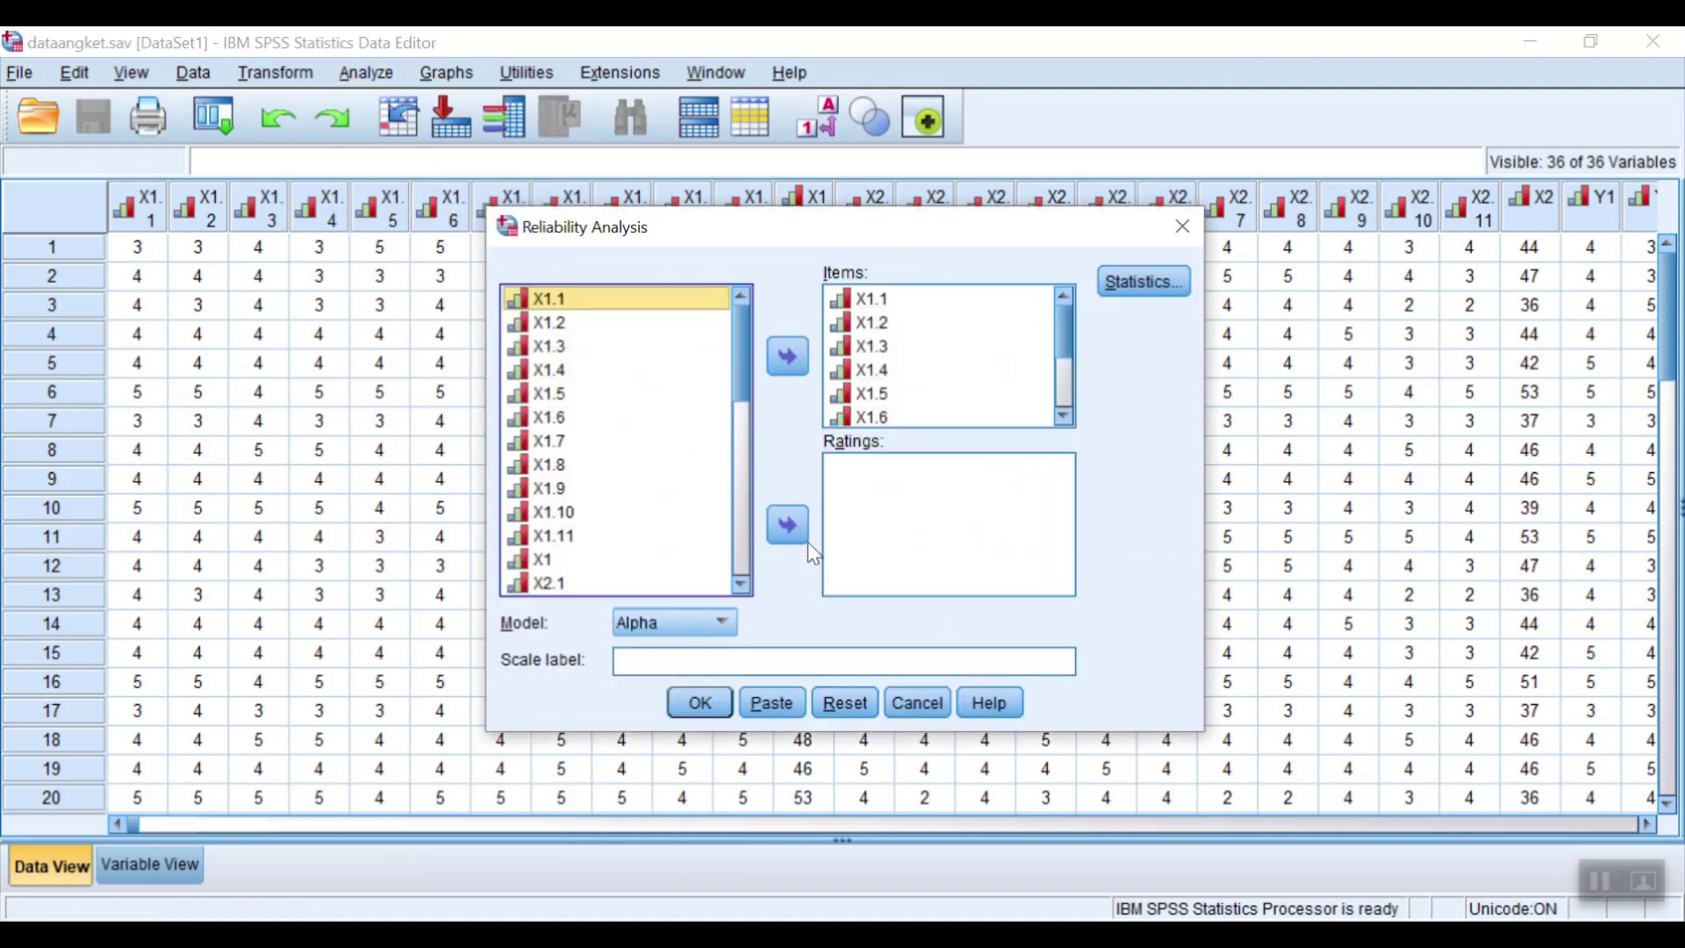
{"action": "left_click", "coordinate": [881, 371]}
{"action": "key", "text": "ctrl+a"}
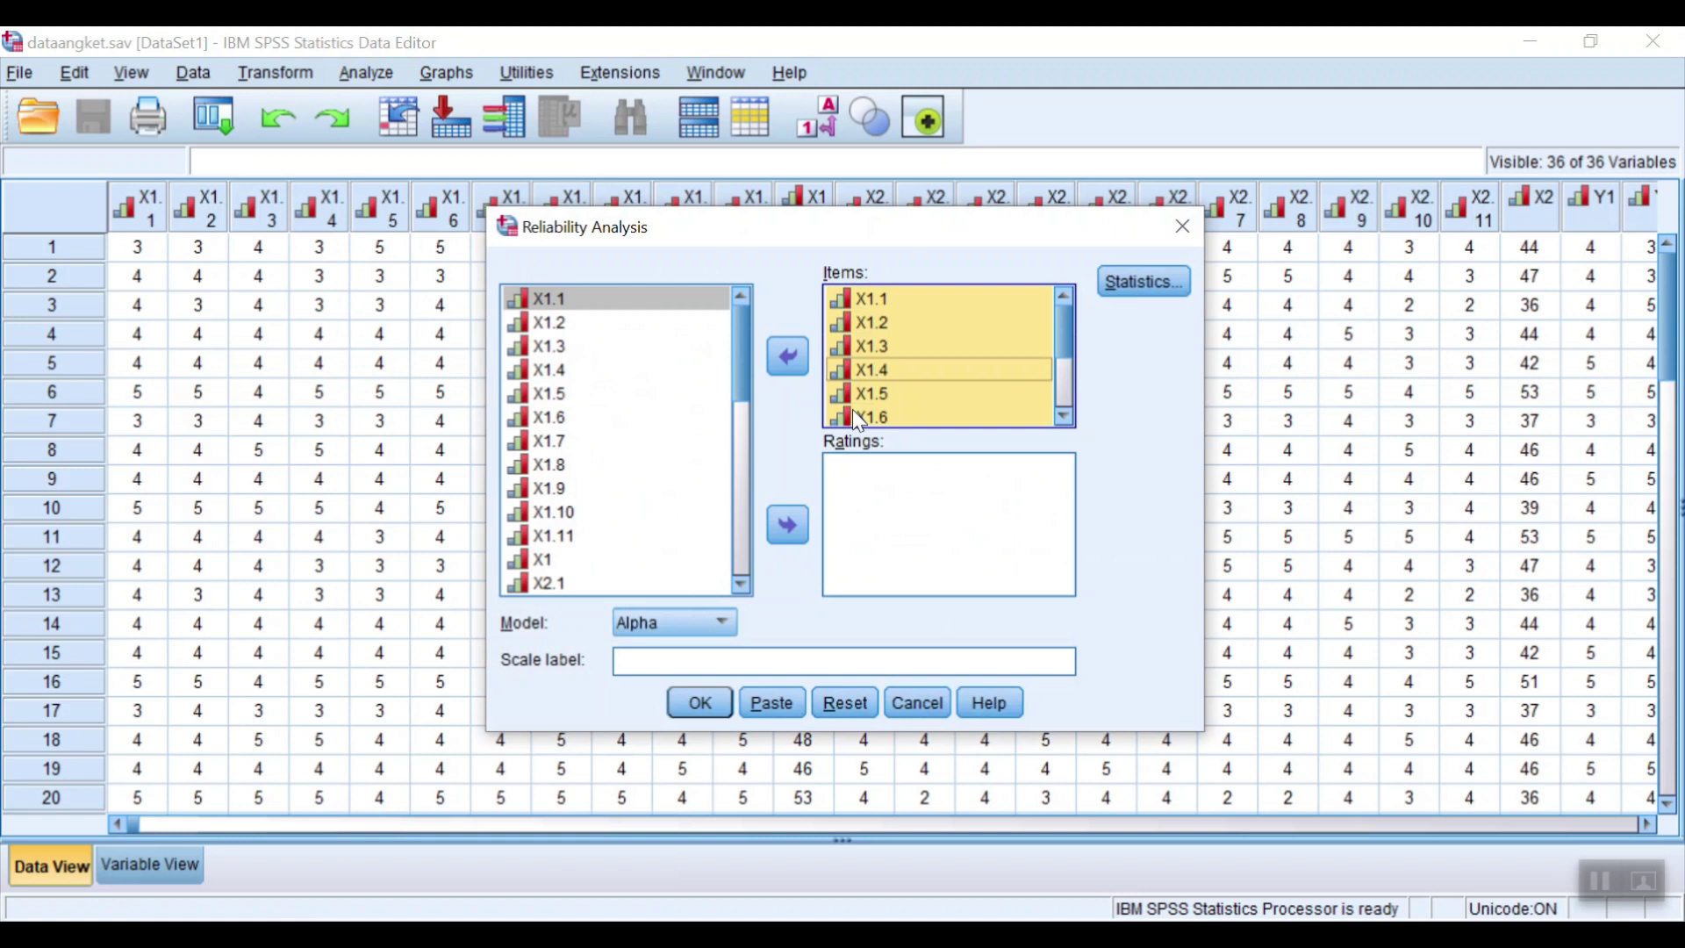
{"action": "left_click", "coordinate": [788, 357]}
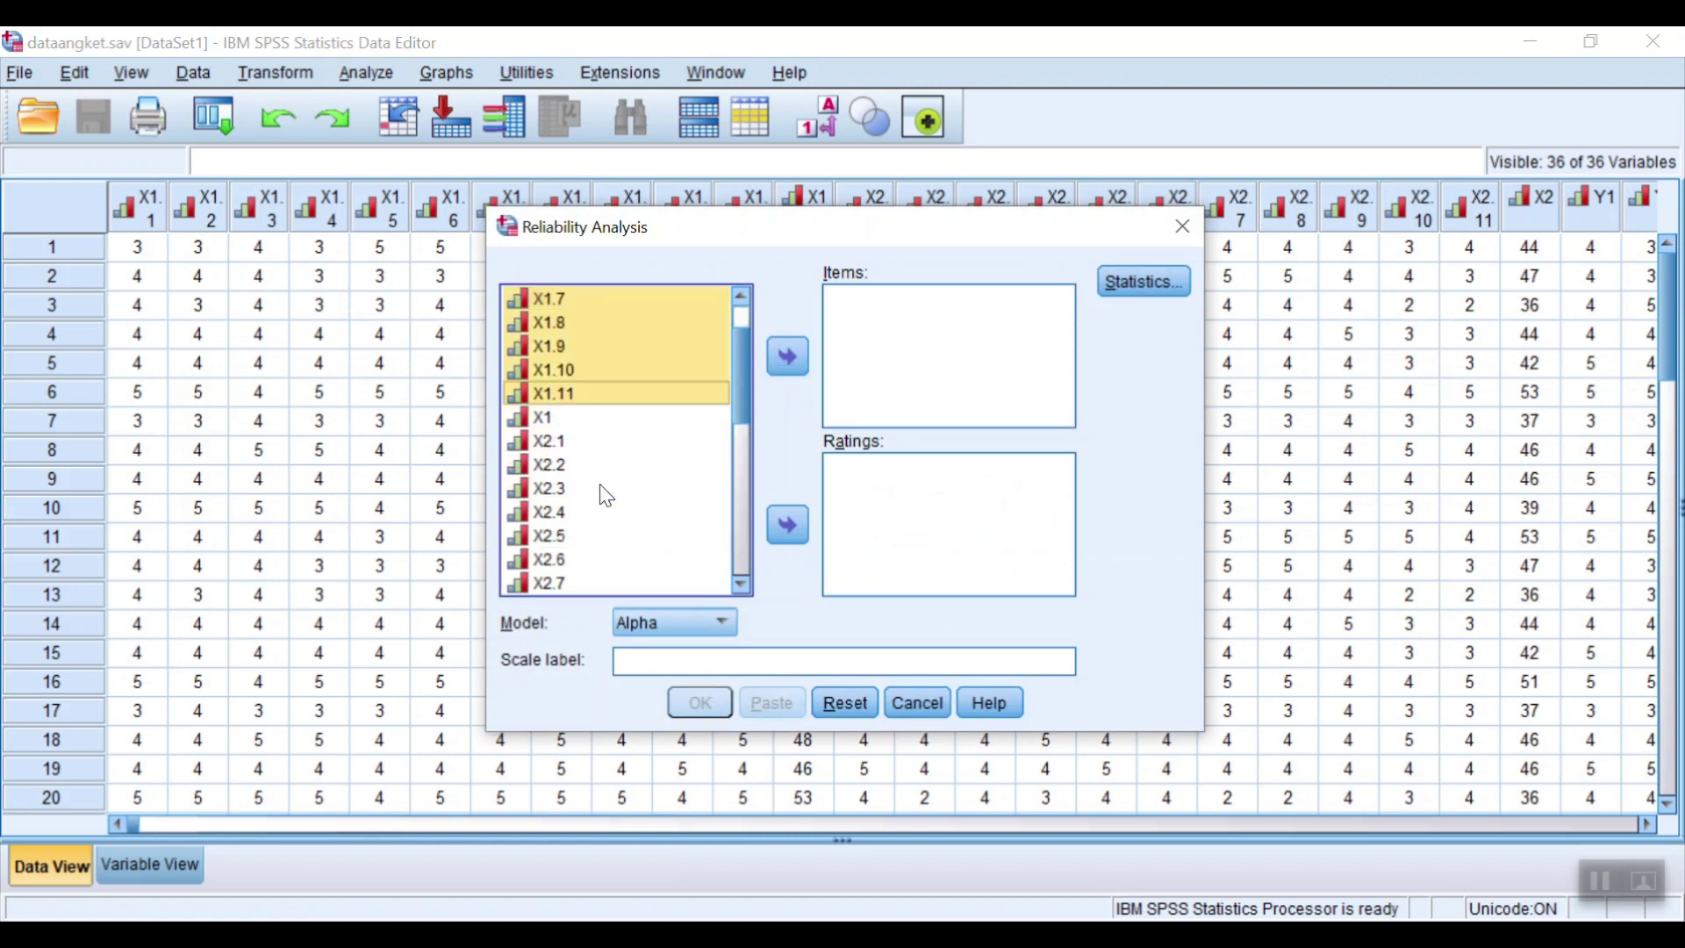
- Run an Alpha reliability analysis on X2.1 through X2.11, keeping the item, scale and scale if item deleted descriptives
{"action": "left_click", "coordinate": [549, 440]}
{"action": "scroll", "coordinate": [647, 483], "scroll_direction": "down", "scroll_amount": 3}
{"action": "key", "text": "ctrl+Down"}
{"action": "key", "text": "ctrl+Down"}
{"action": "key", "text": "ctrl+Down"}
{"action": "key", "text": "ctrl+Down"}
{"action": "key", "text": "ctrl+Down"}
{"action": "key", "text": "ctrl+Down"}
{"action": "key", "text": "ctrl+Down"}
{"action": "key", "text": "ctrl+Down"}
{"action": "key", "text": "ctrl+Down"}
{"action": "key", "text": "ctrl+Down"}
{"action": "key", "text": "ctrl+Down"}
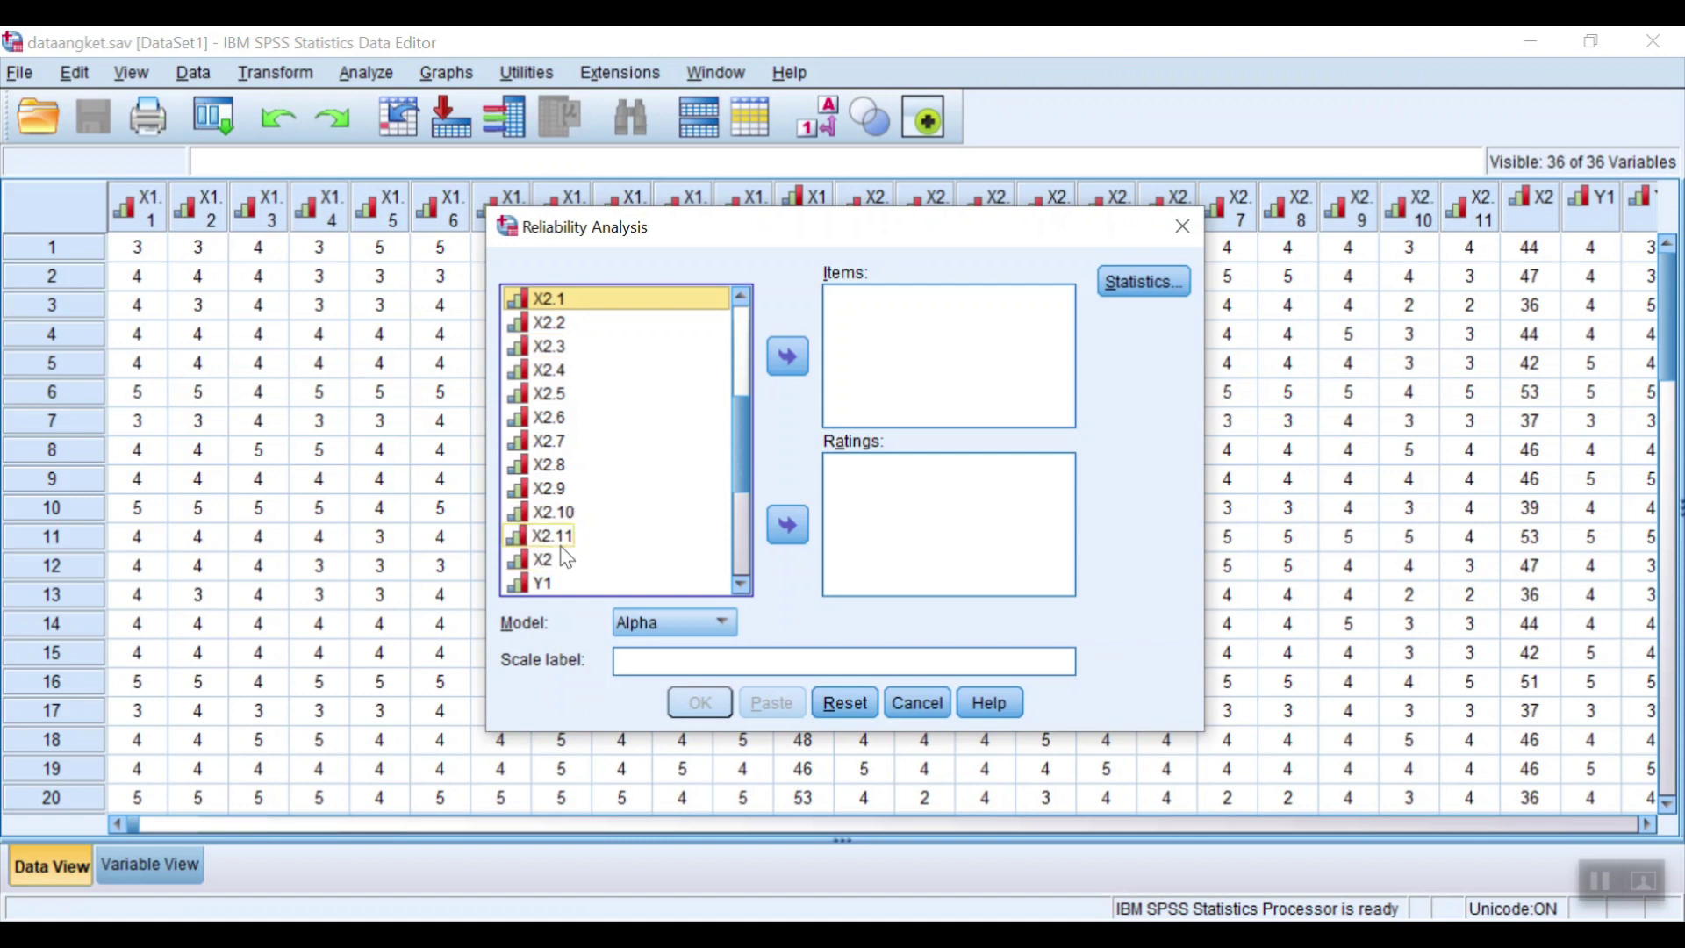
{"action": "left_click", "coordinate": [562, 535], "text": "shift"}
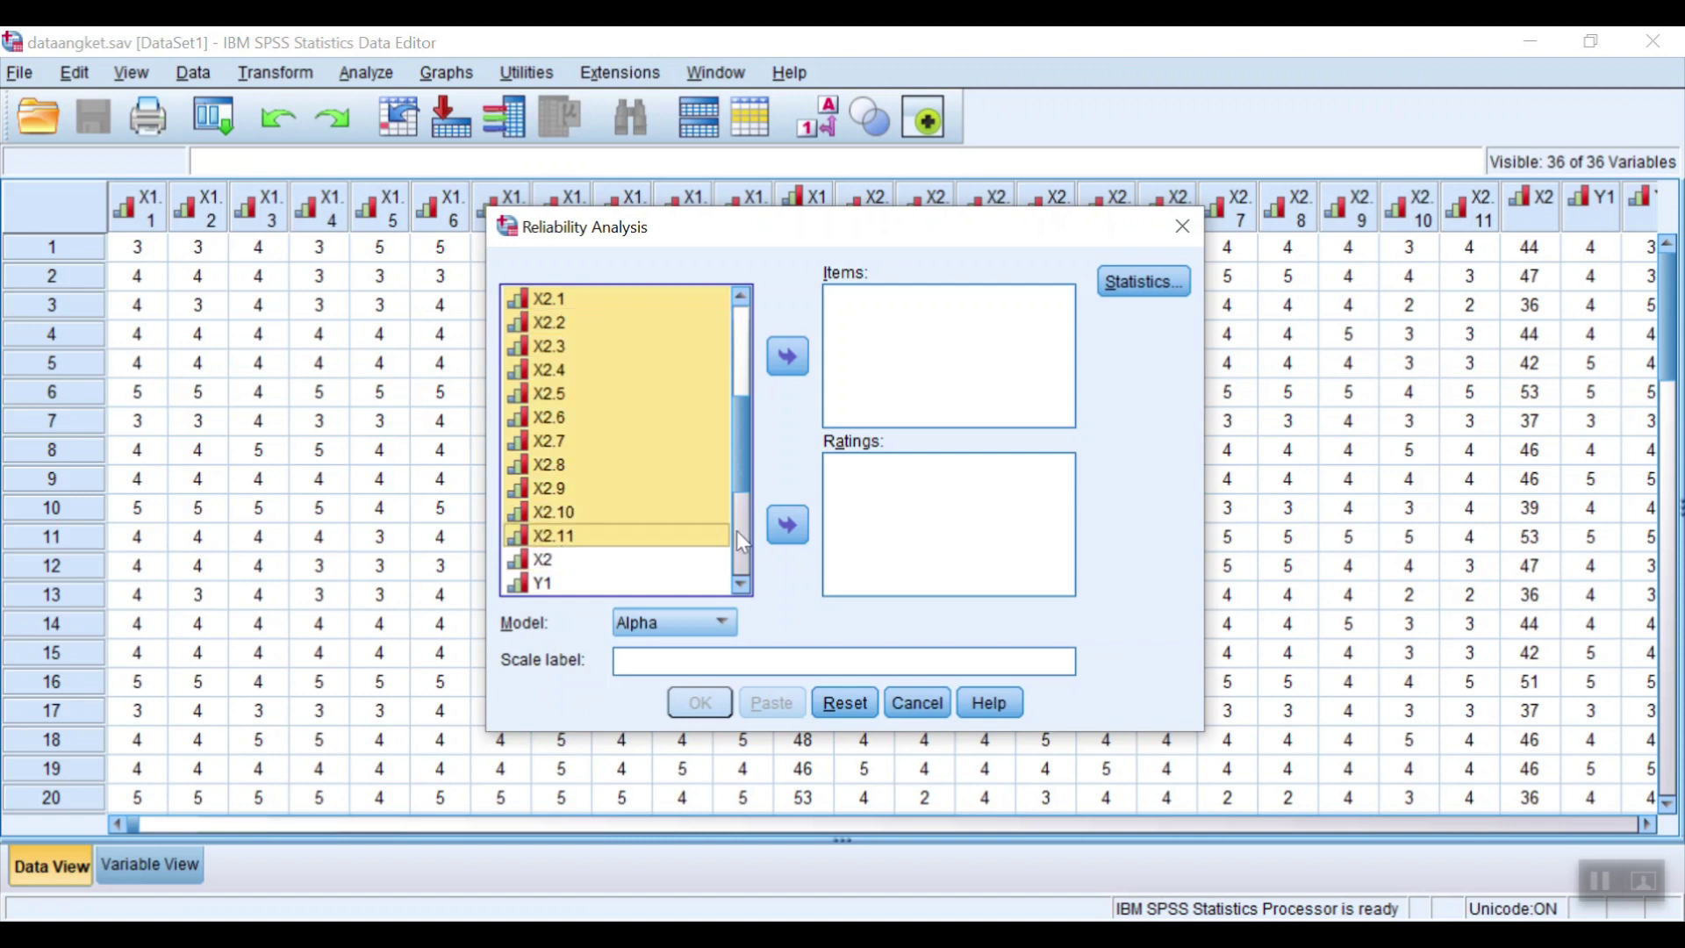
{"action": "left_click", "coordinate": [787, 358]}
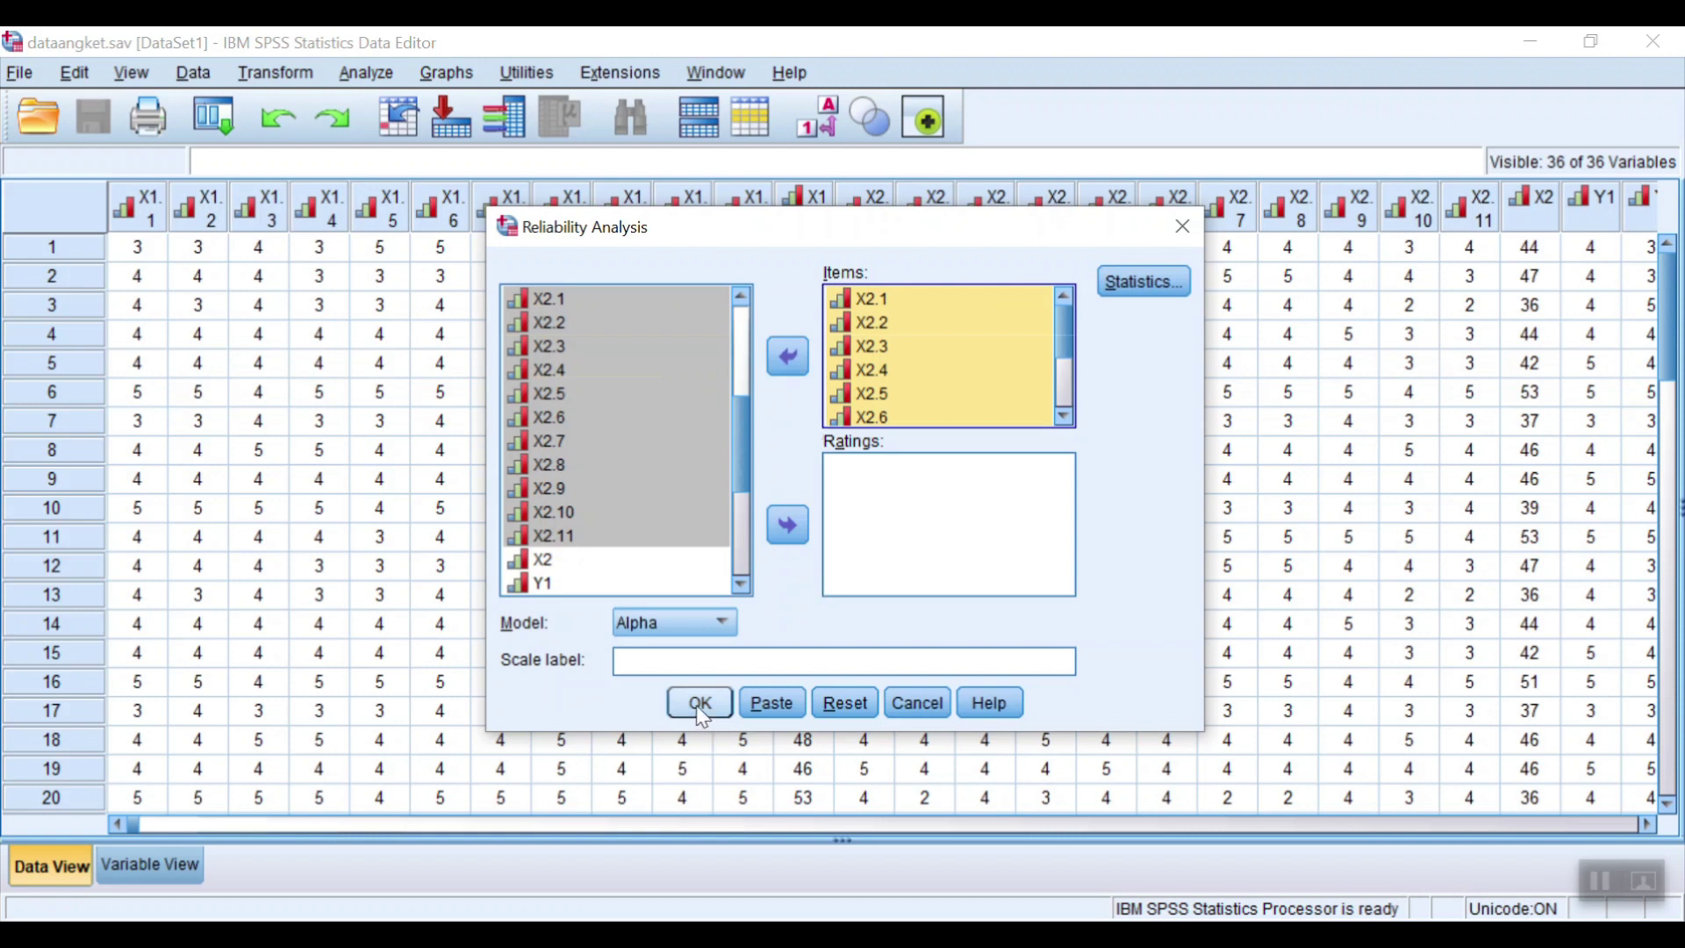
{"action": "left_click", "coordinate": [1121, 287]}
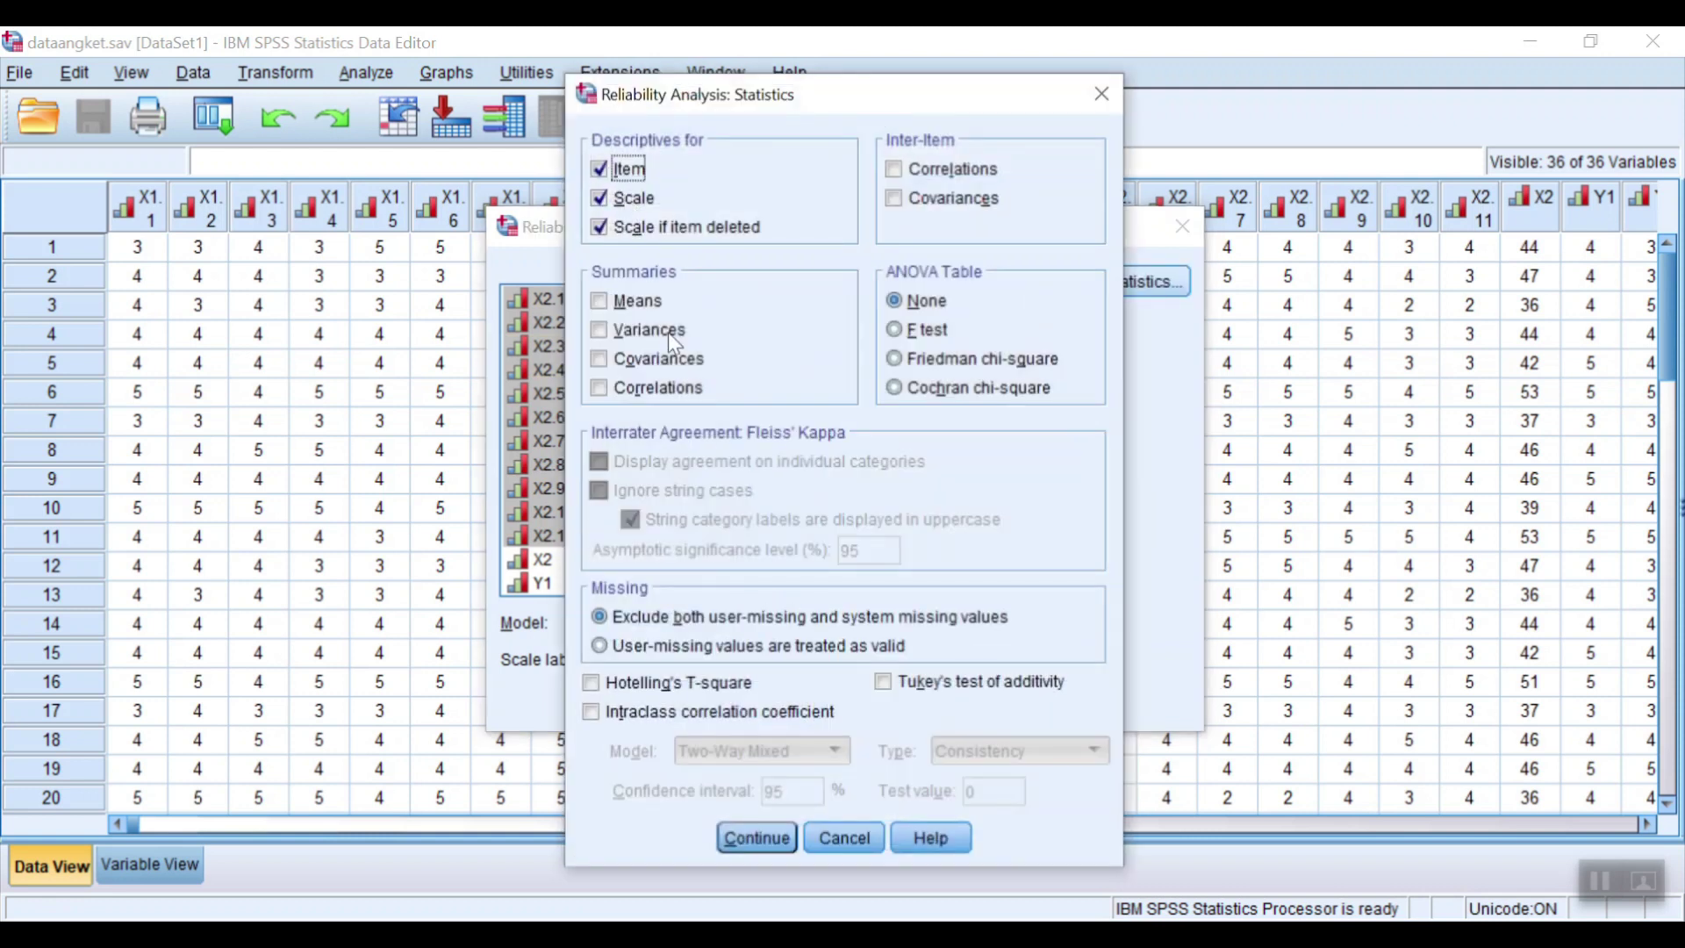
{"action": "left_click", "coordinate": [760, 835]}
{"action": "left_click", "coordinate": [699, 700]}
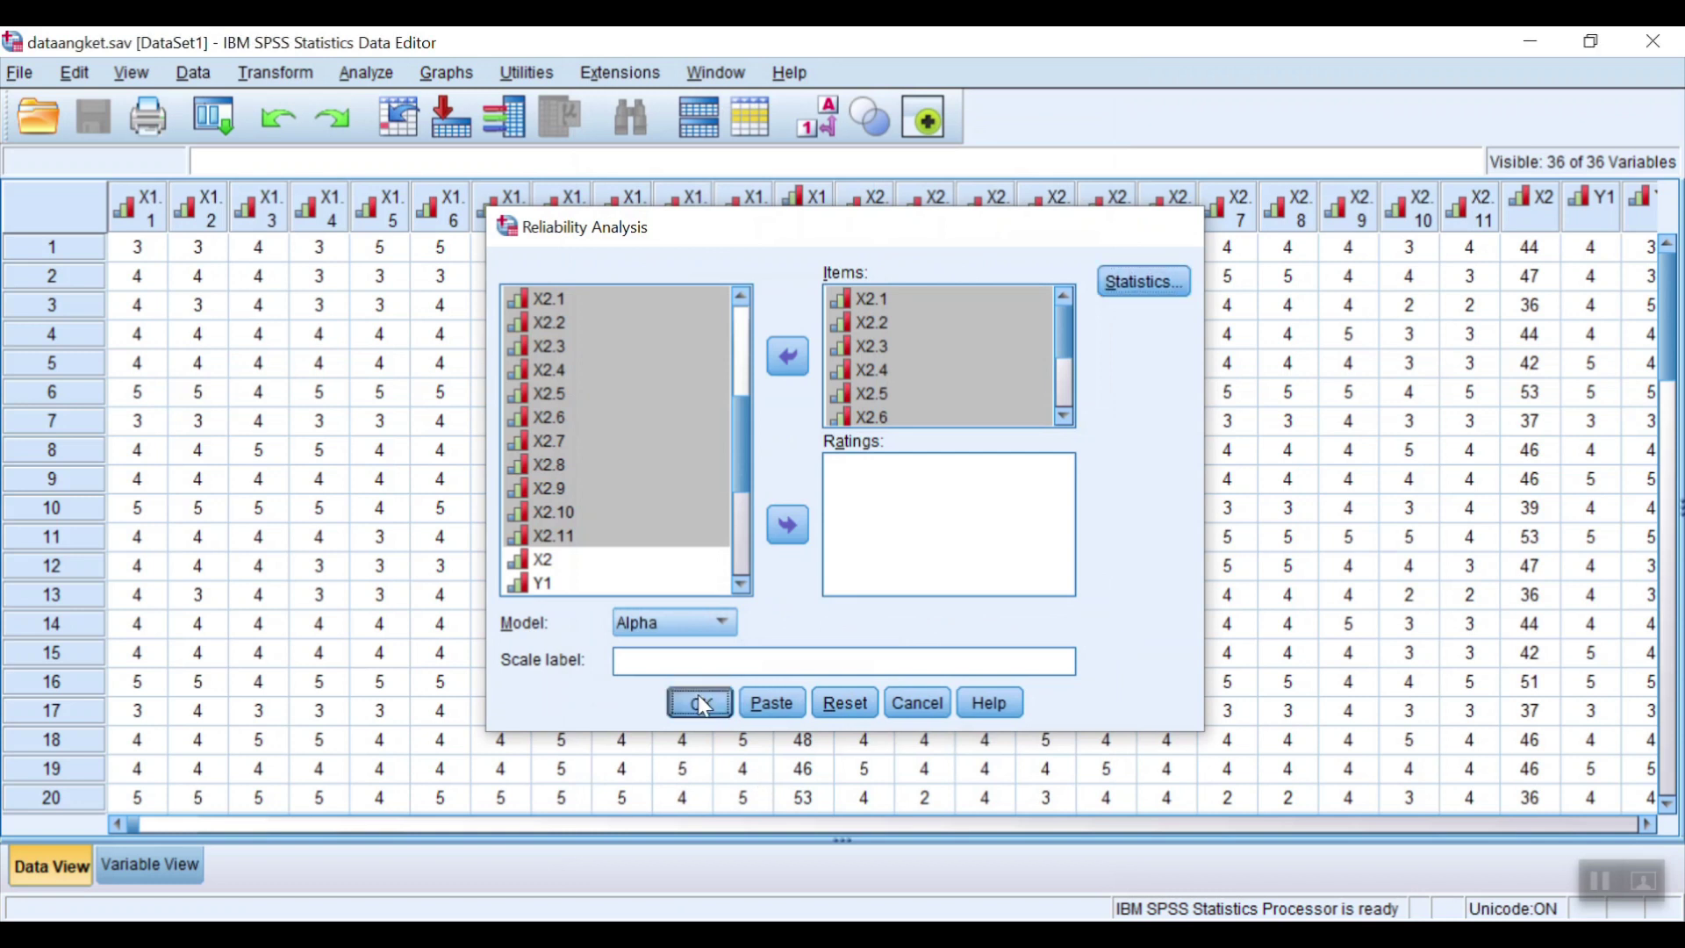
- Examine the X2 reliability output: Cronbach's Alpha, the item statistics and the Item-Total Statistics table
{"action": "scroll", "coordinate": [691, 460], "scroll_direction": "down", "scroll_amount": 3}
{"action": "scroll", "coordinate": [692, 460], "scroll_direction": "down", "scroll_amount": 3}
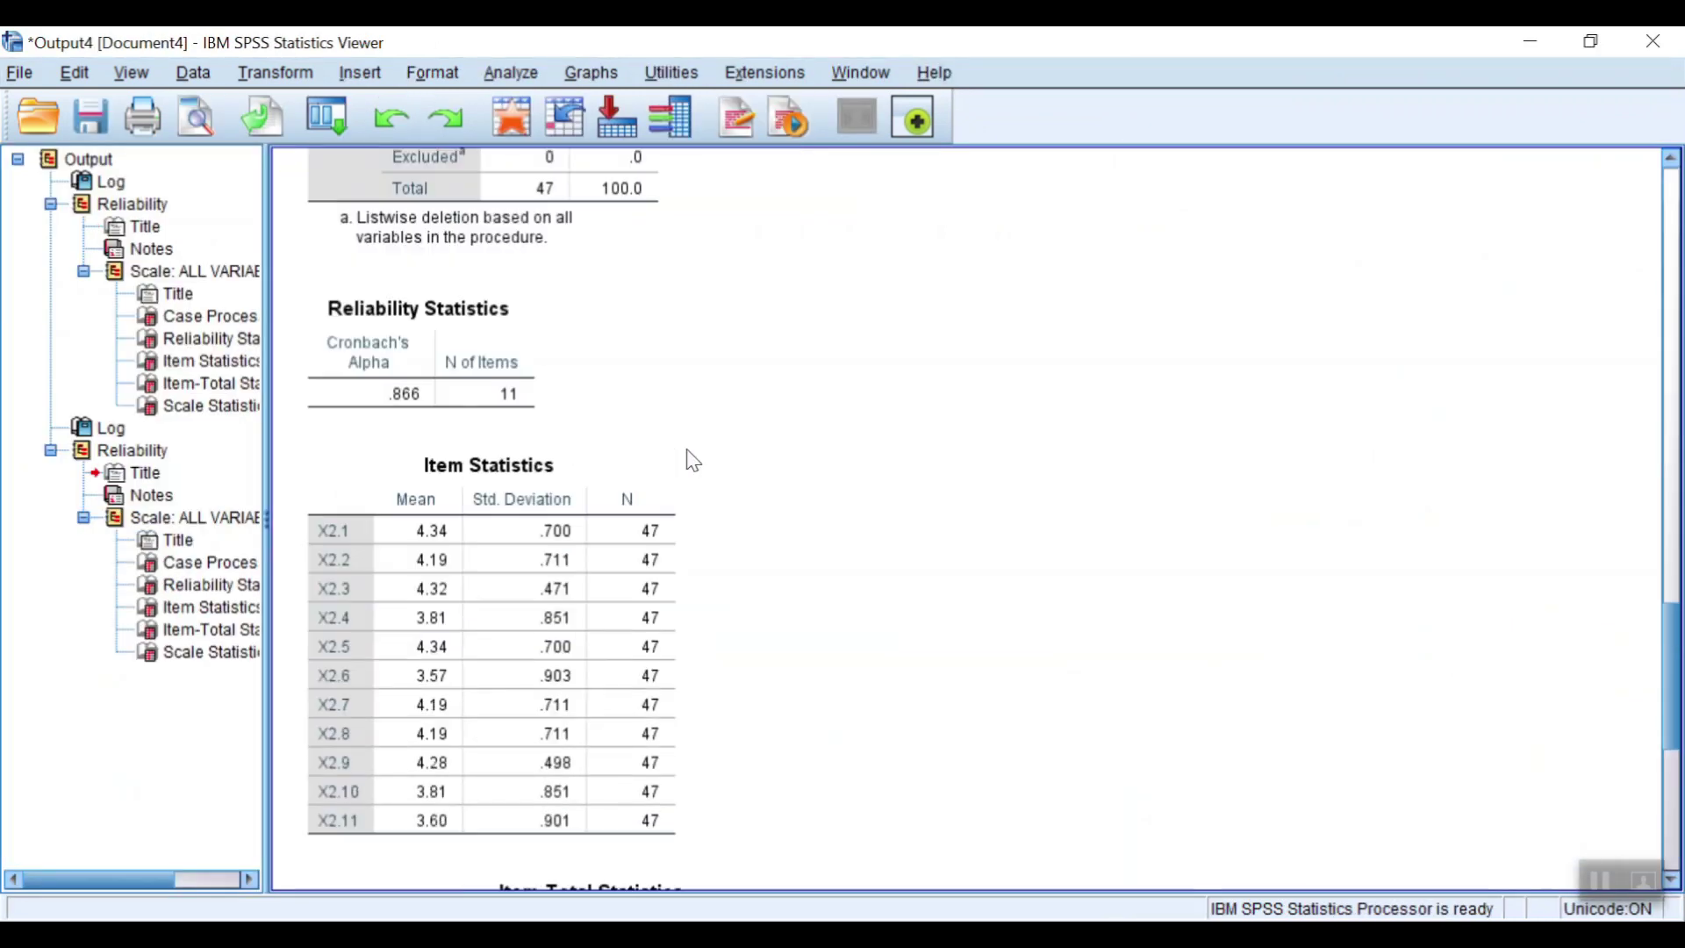
{"action": "left_click", "coordinate": [525, 471]}
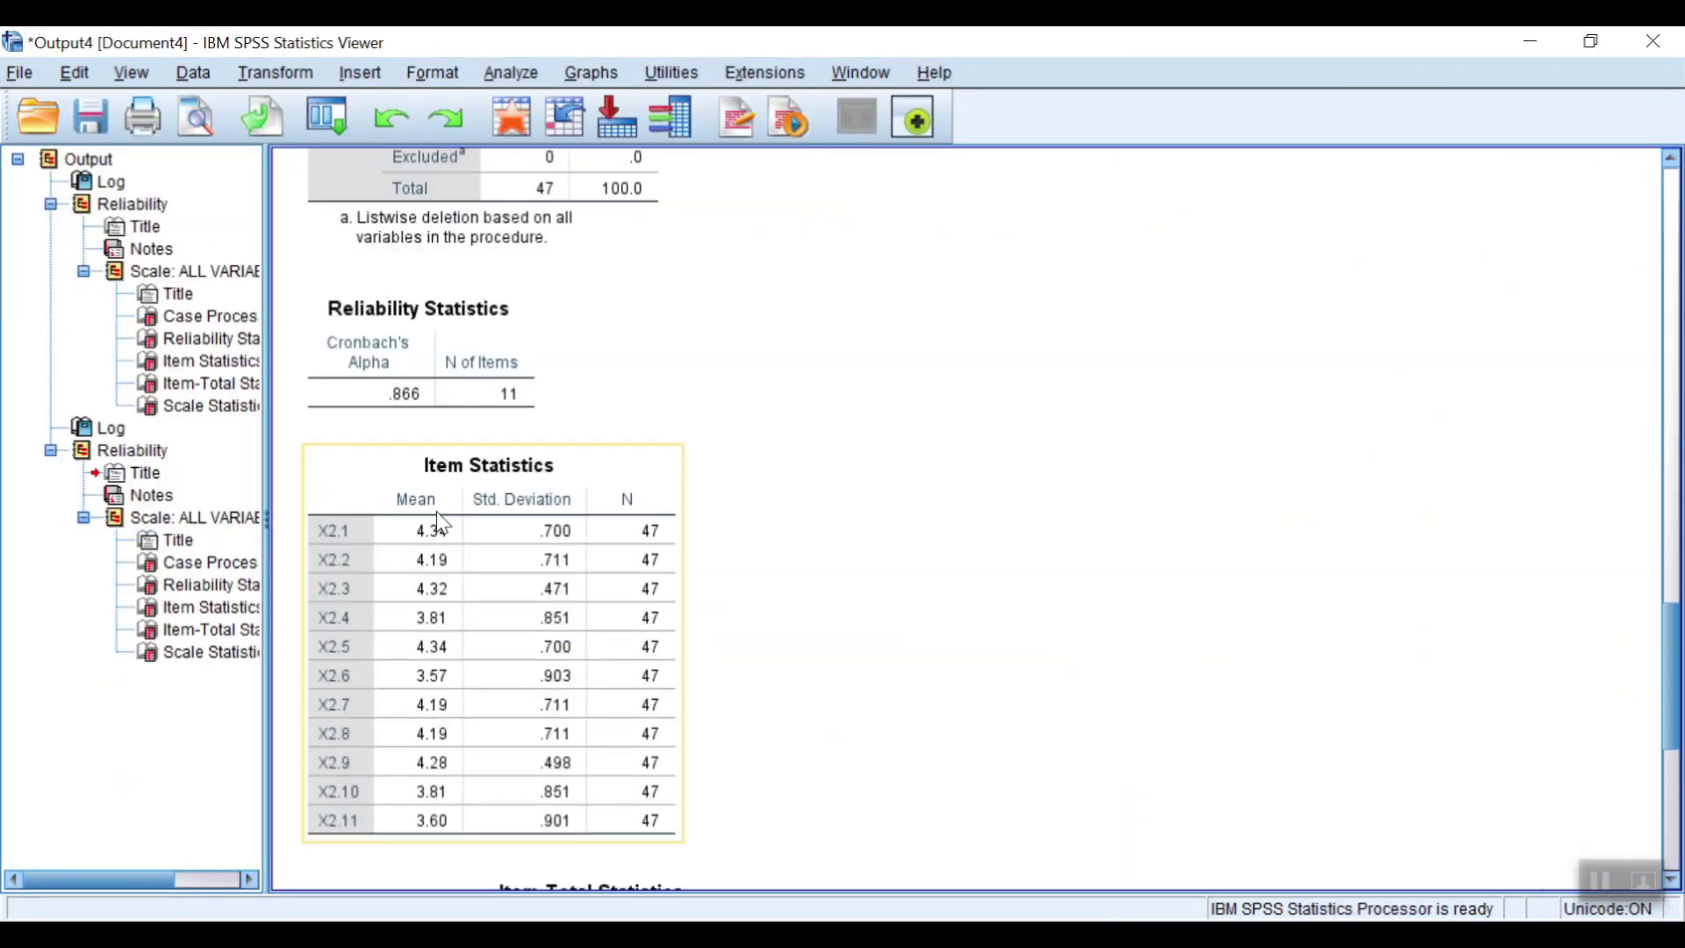
{"action": "scroll", "coordinate": [570, 553], "scroll_direction": "down", "scroll_amount": 12}
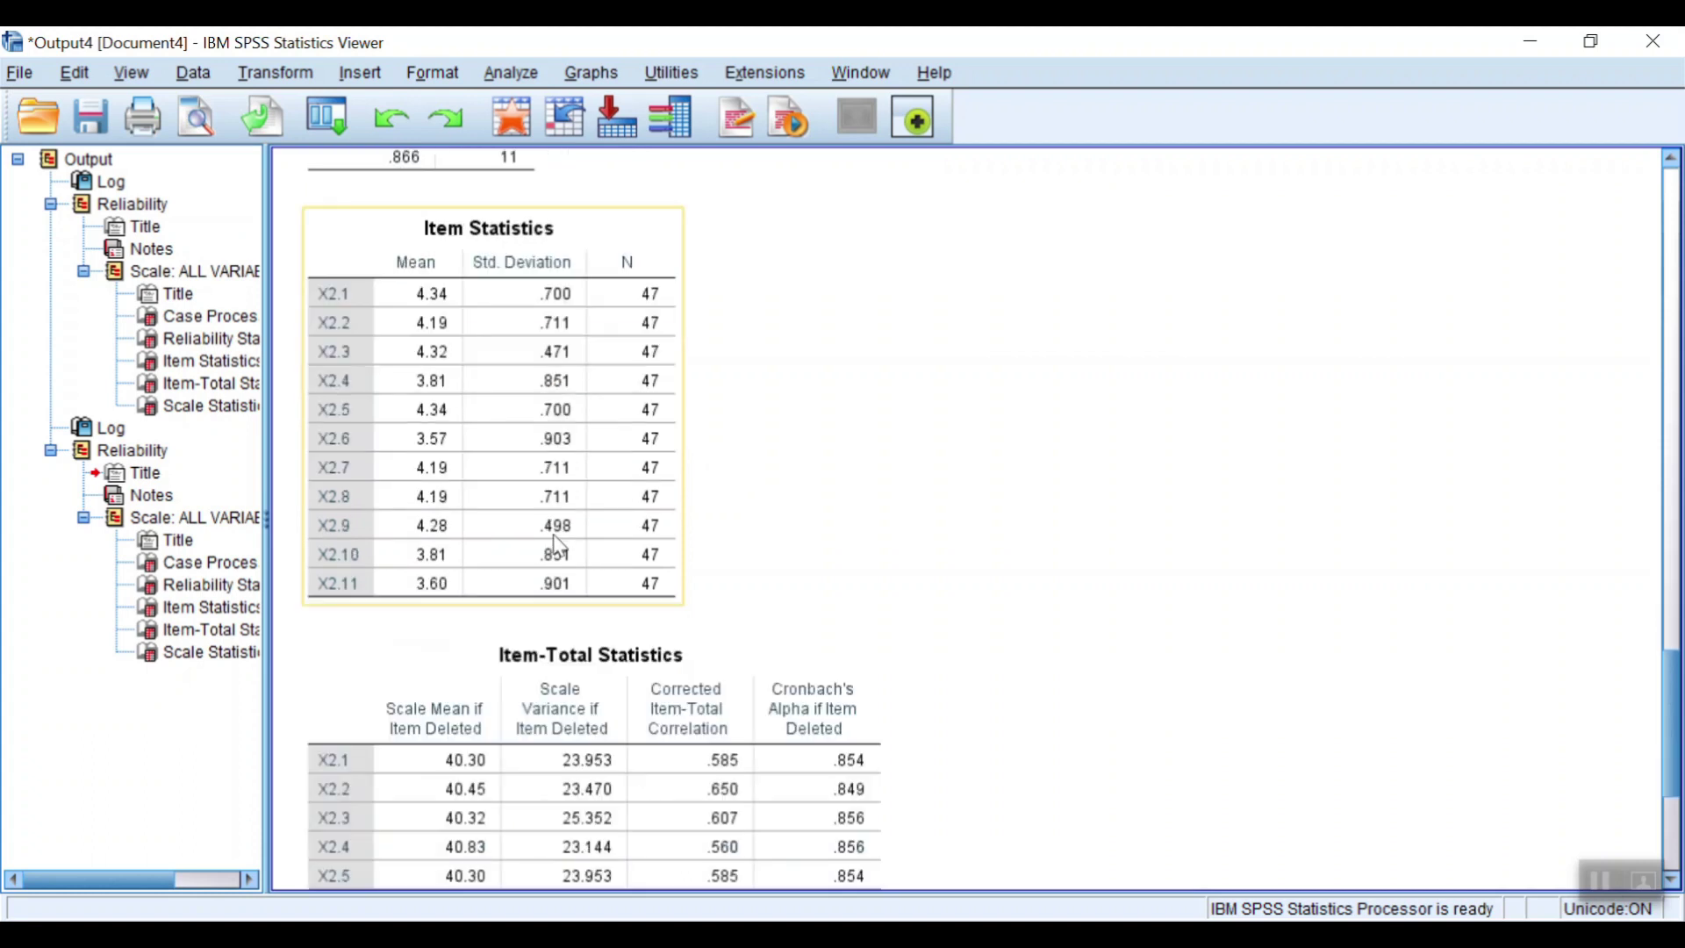
{"action": "left_click", "coordinate": [579, 537]}
{"action": "scroll", "coordinate": [579, 537], "scroll_direction": "down", "scroll_amount": 3}
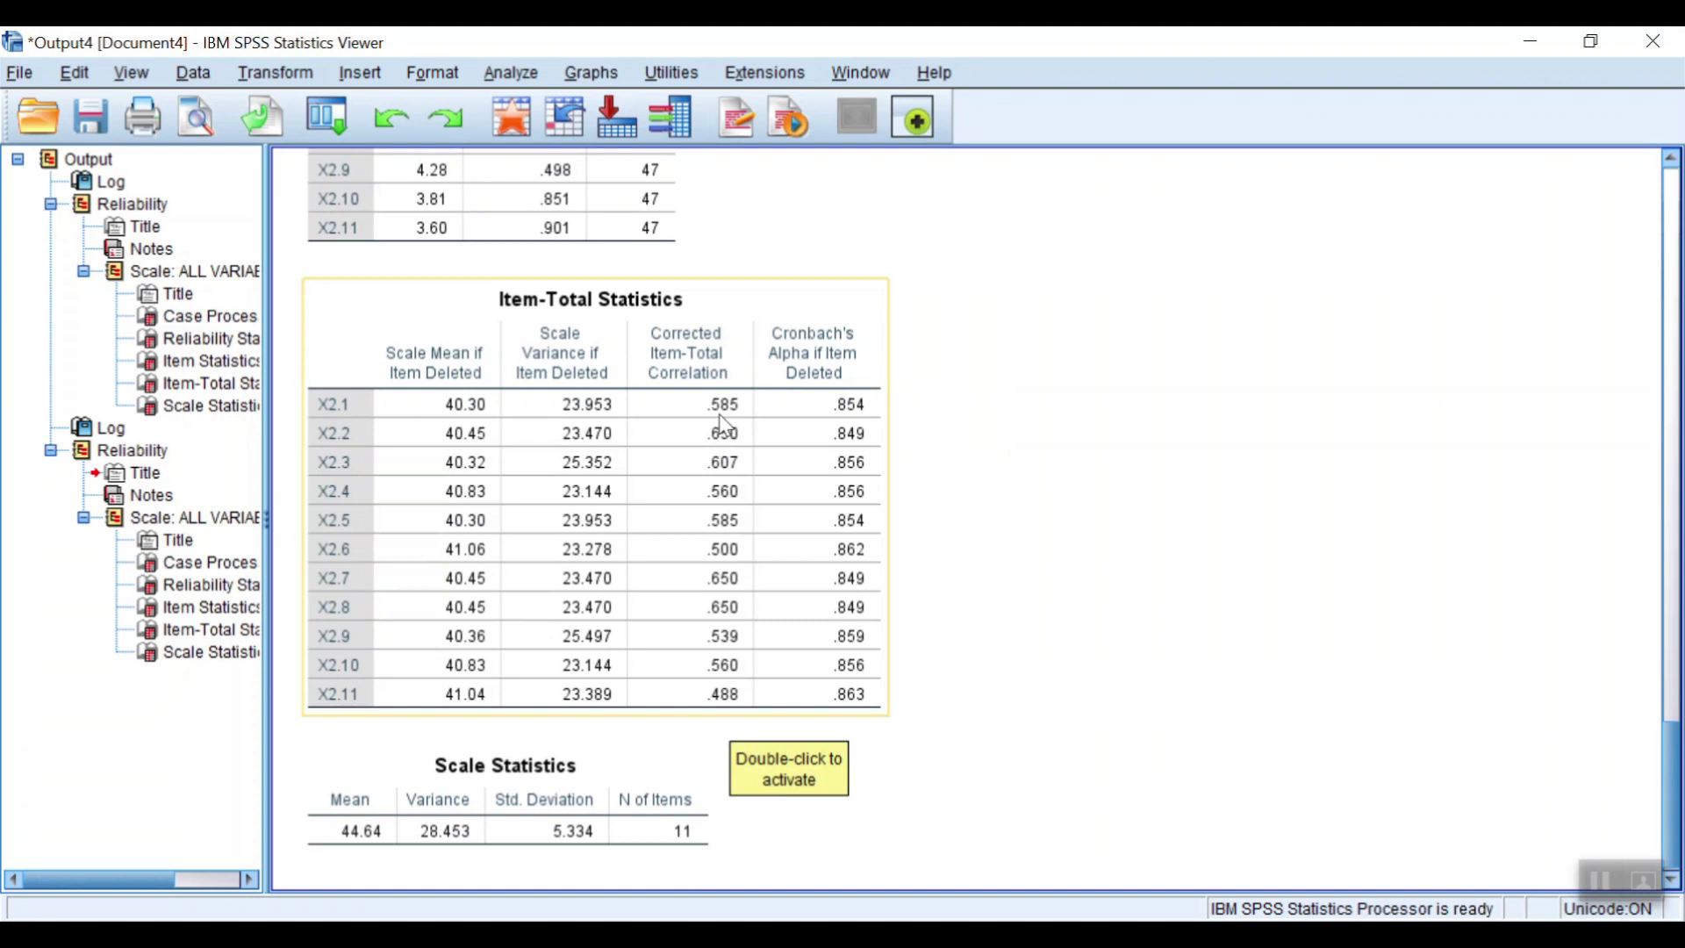
{"action": "scroll", "coordinate": [724, 430], "scroll_direction": "up", "scroll_amount": 5}
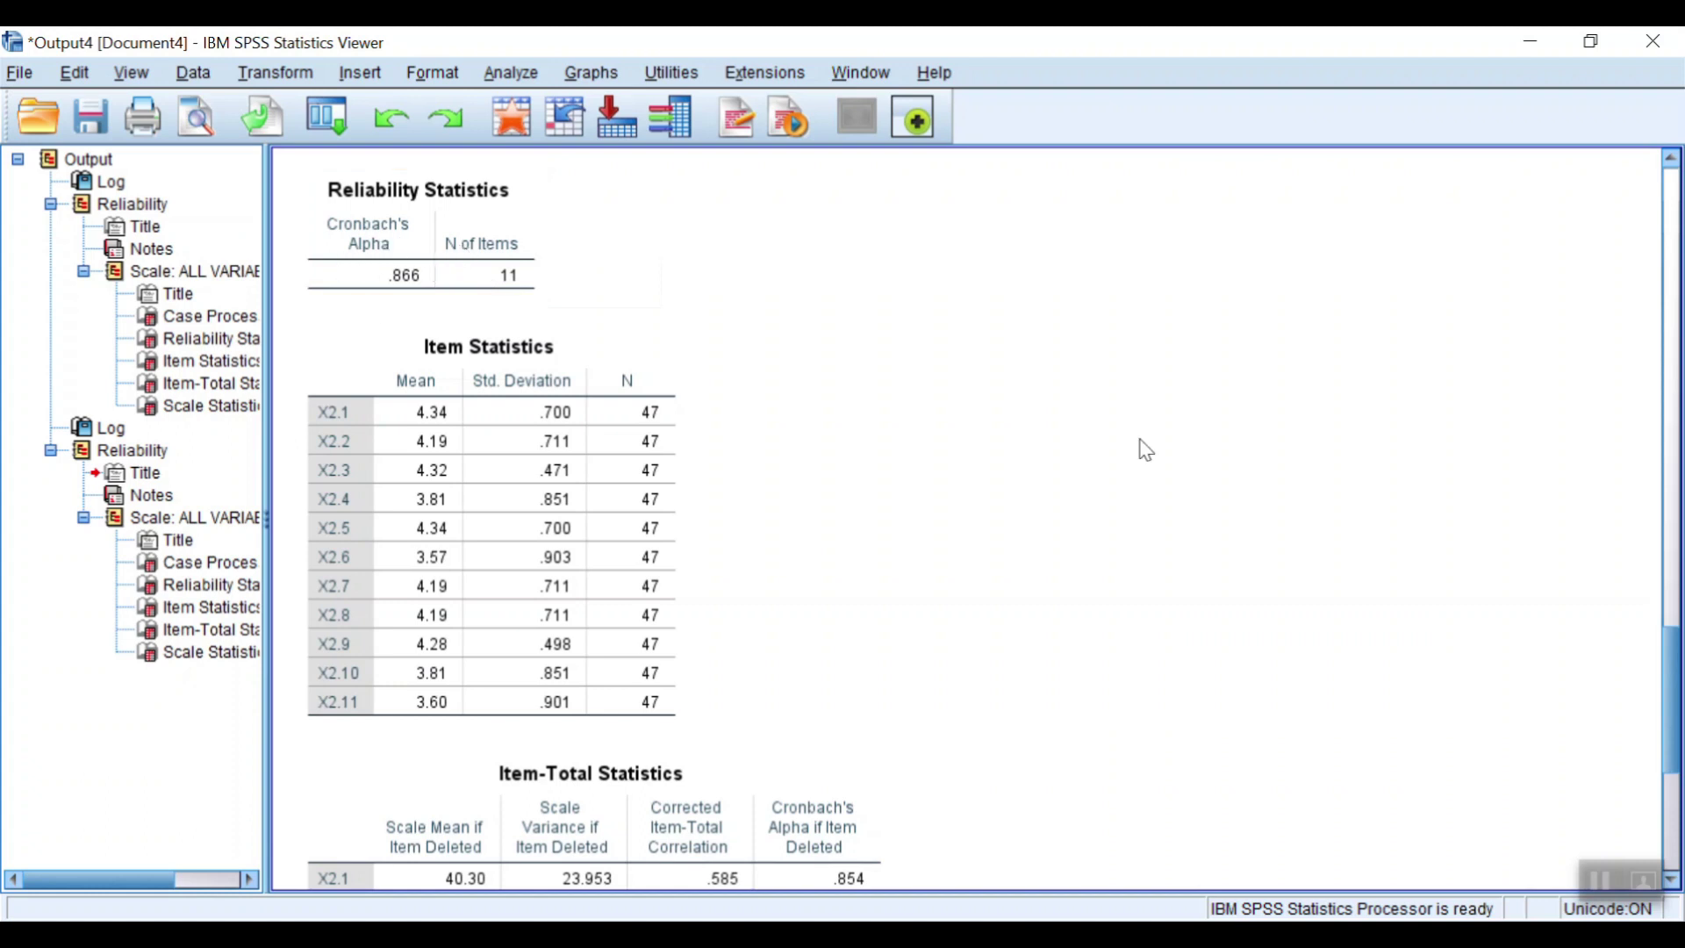
{"action": "scroll", "coordinate": [1145, 451], "scroll_direction": "down", "scroll_amount": 6}
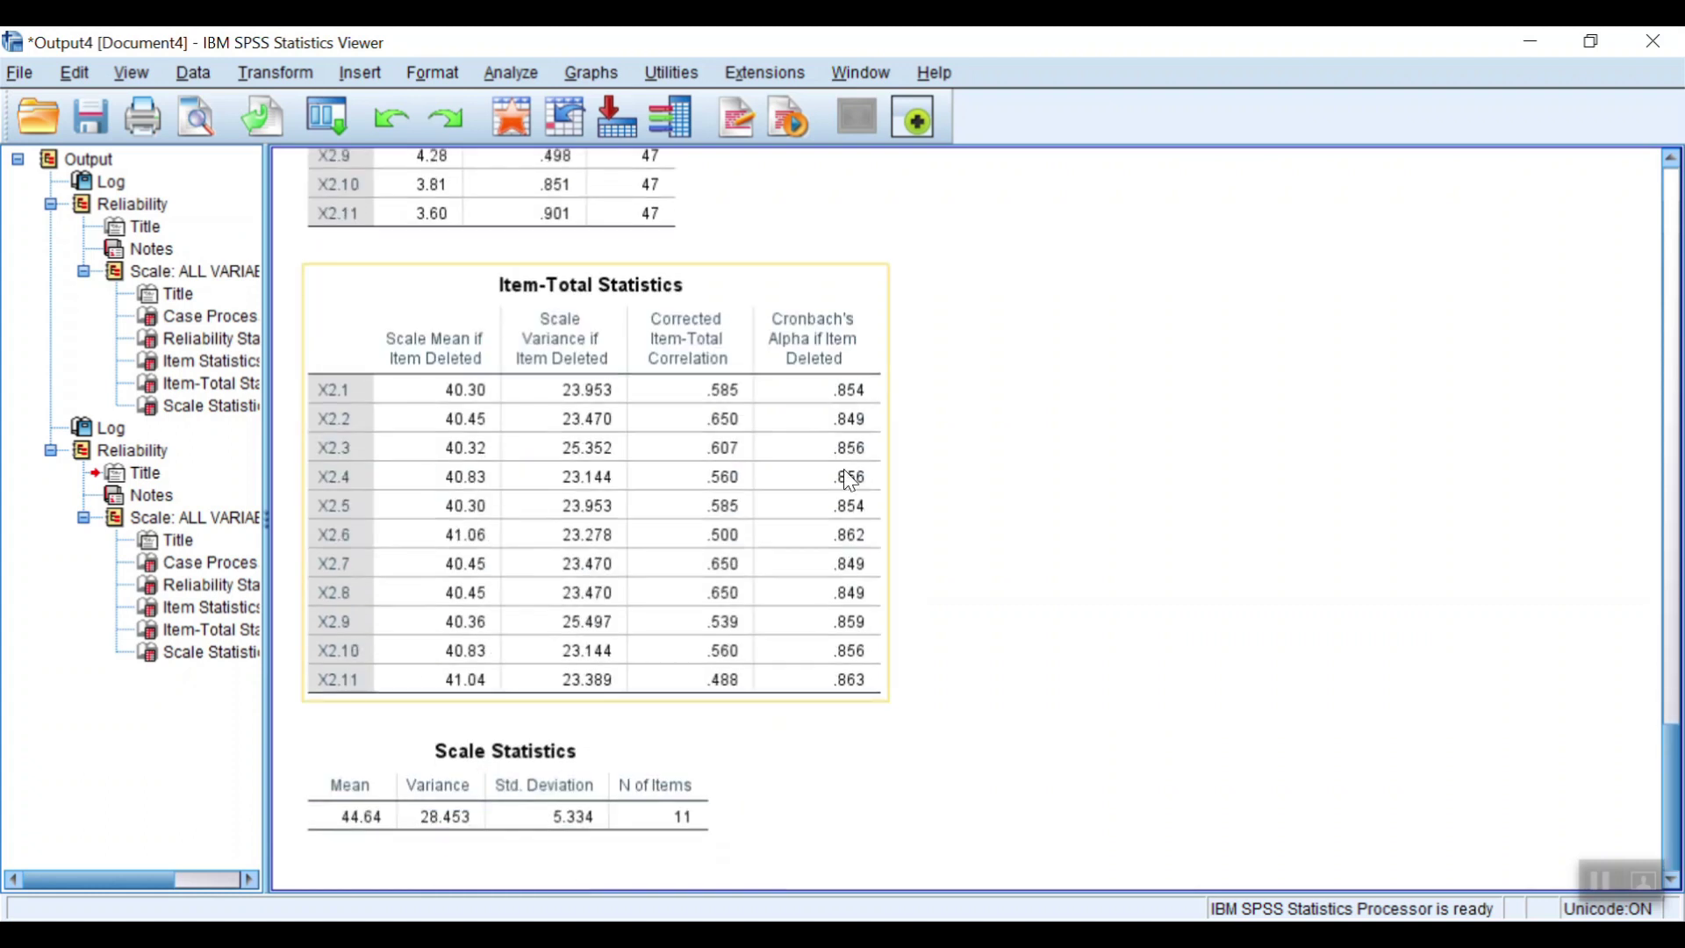
- Switch back to the dataangket.sav data and clear all X2 items from the Reliability Analysis item list
{"action": "scroll", "coordinate": [748, 440], "scroll_direction": "up", "scroll_amount": 4}
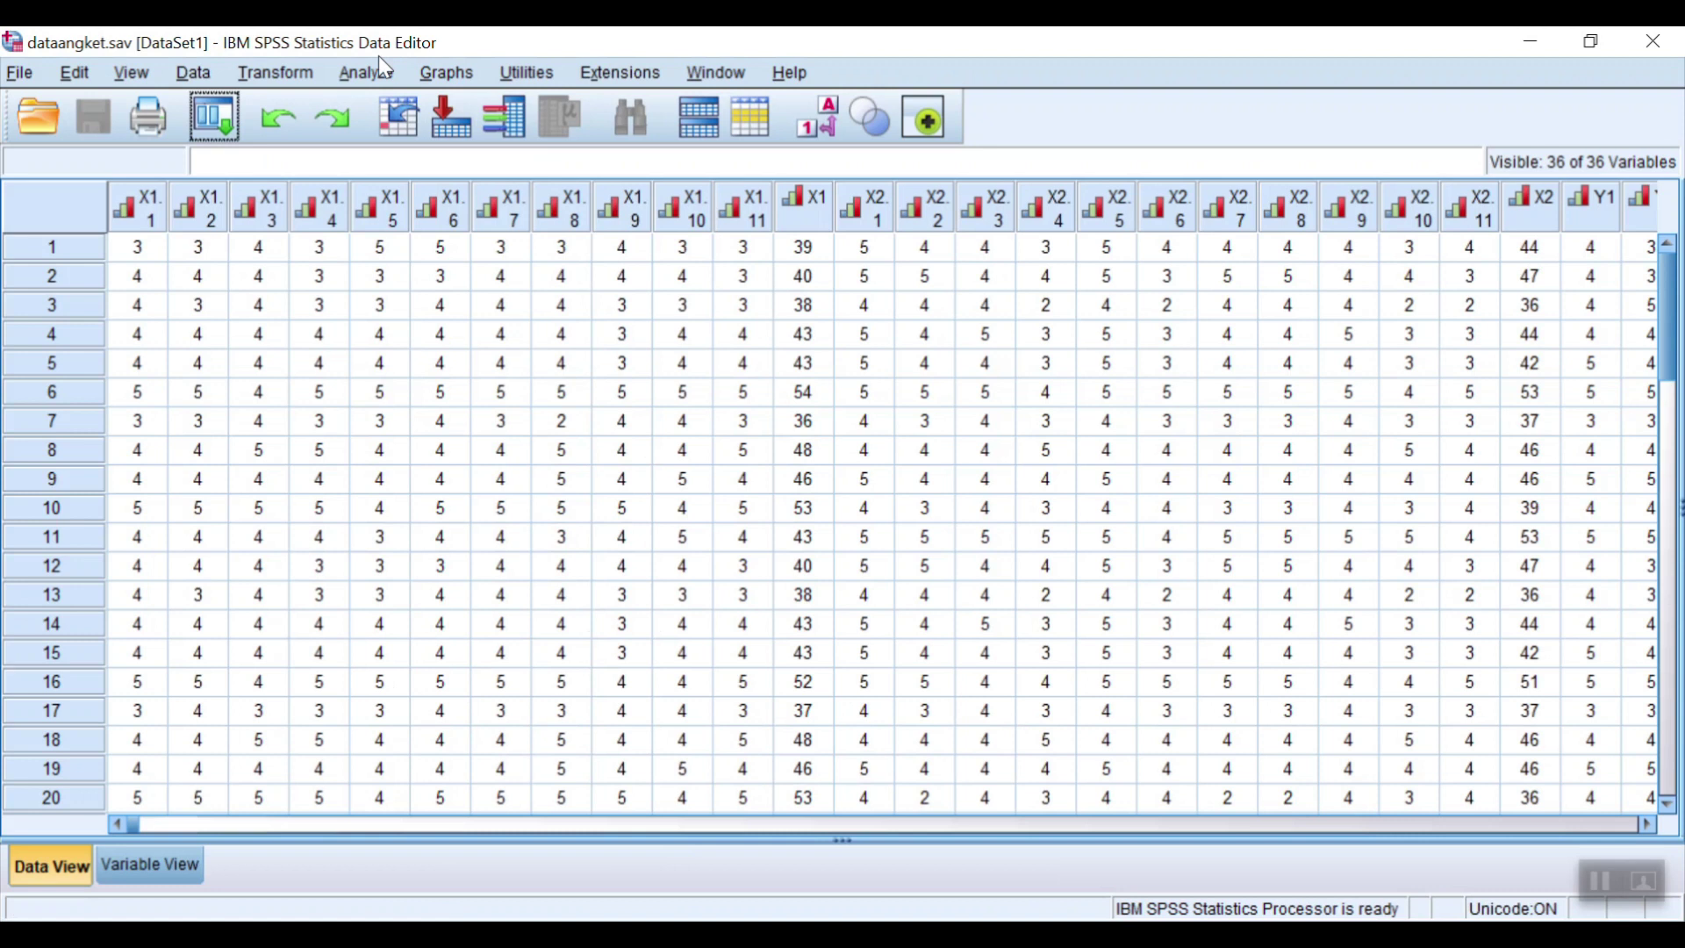
{"action": "left_click", "coordinate": [375, 63]}
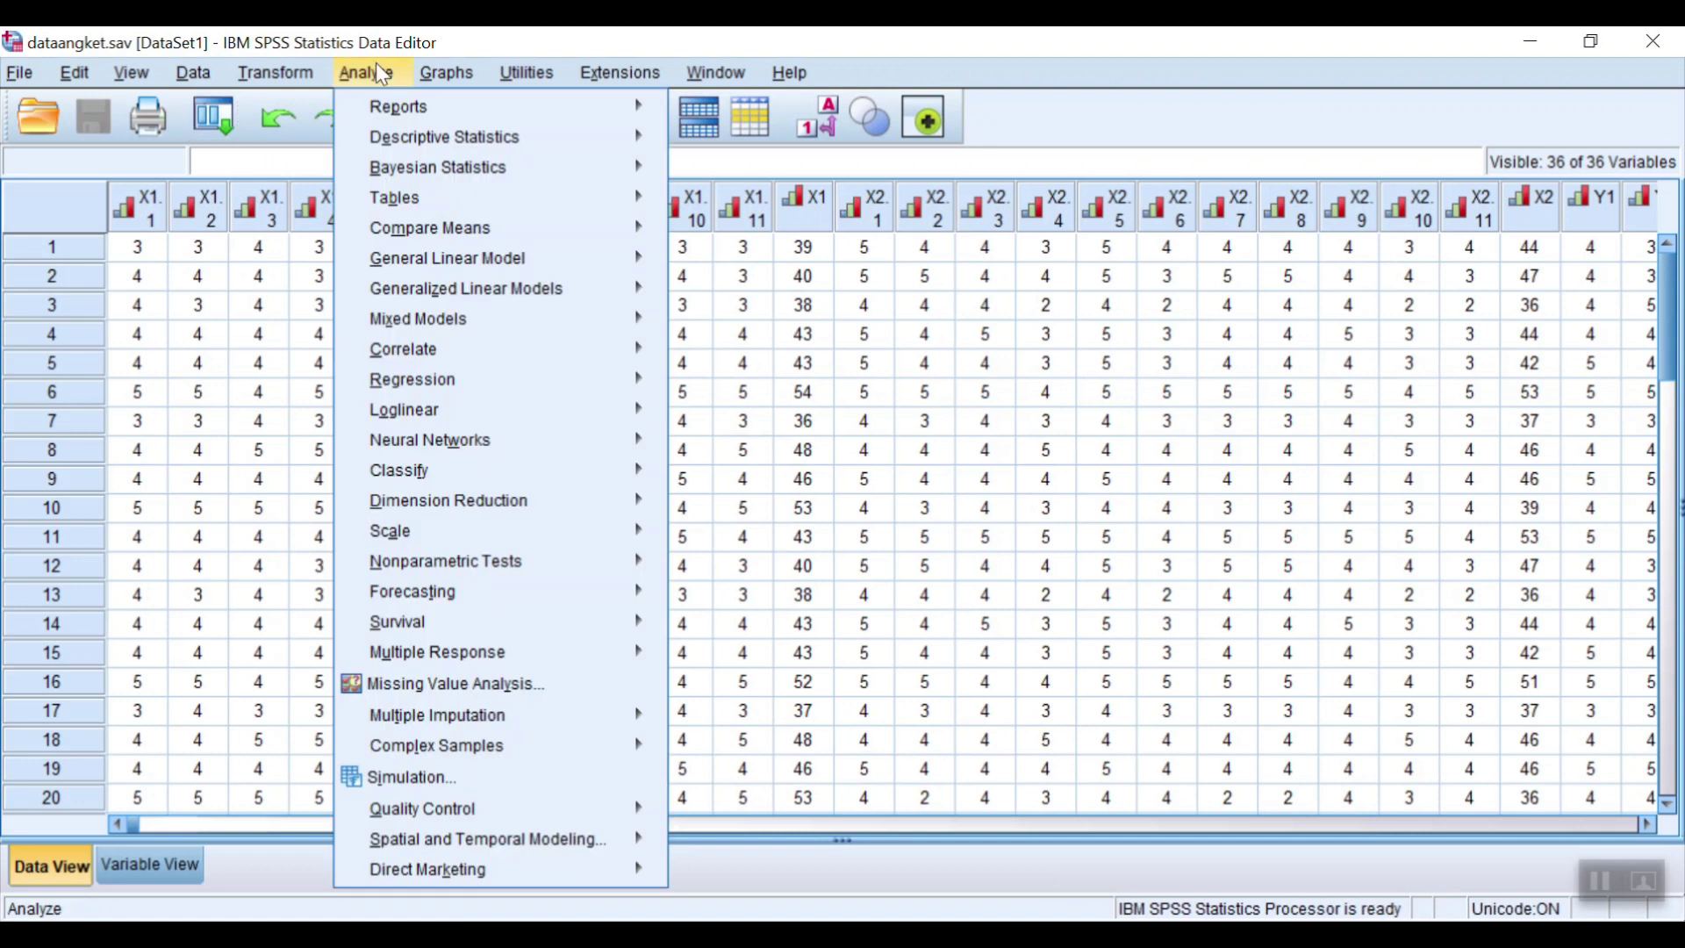
{"action": "mouse_move", "coordinate": [524, 535]}
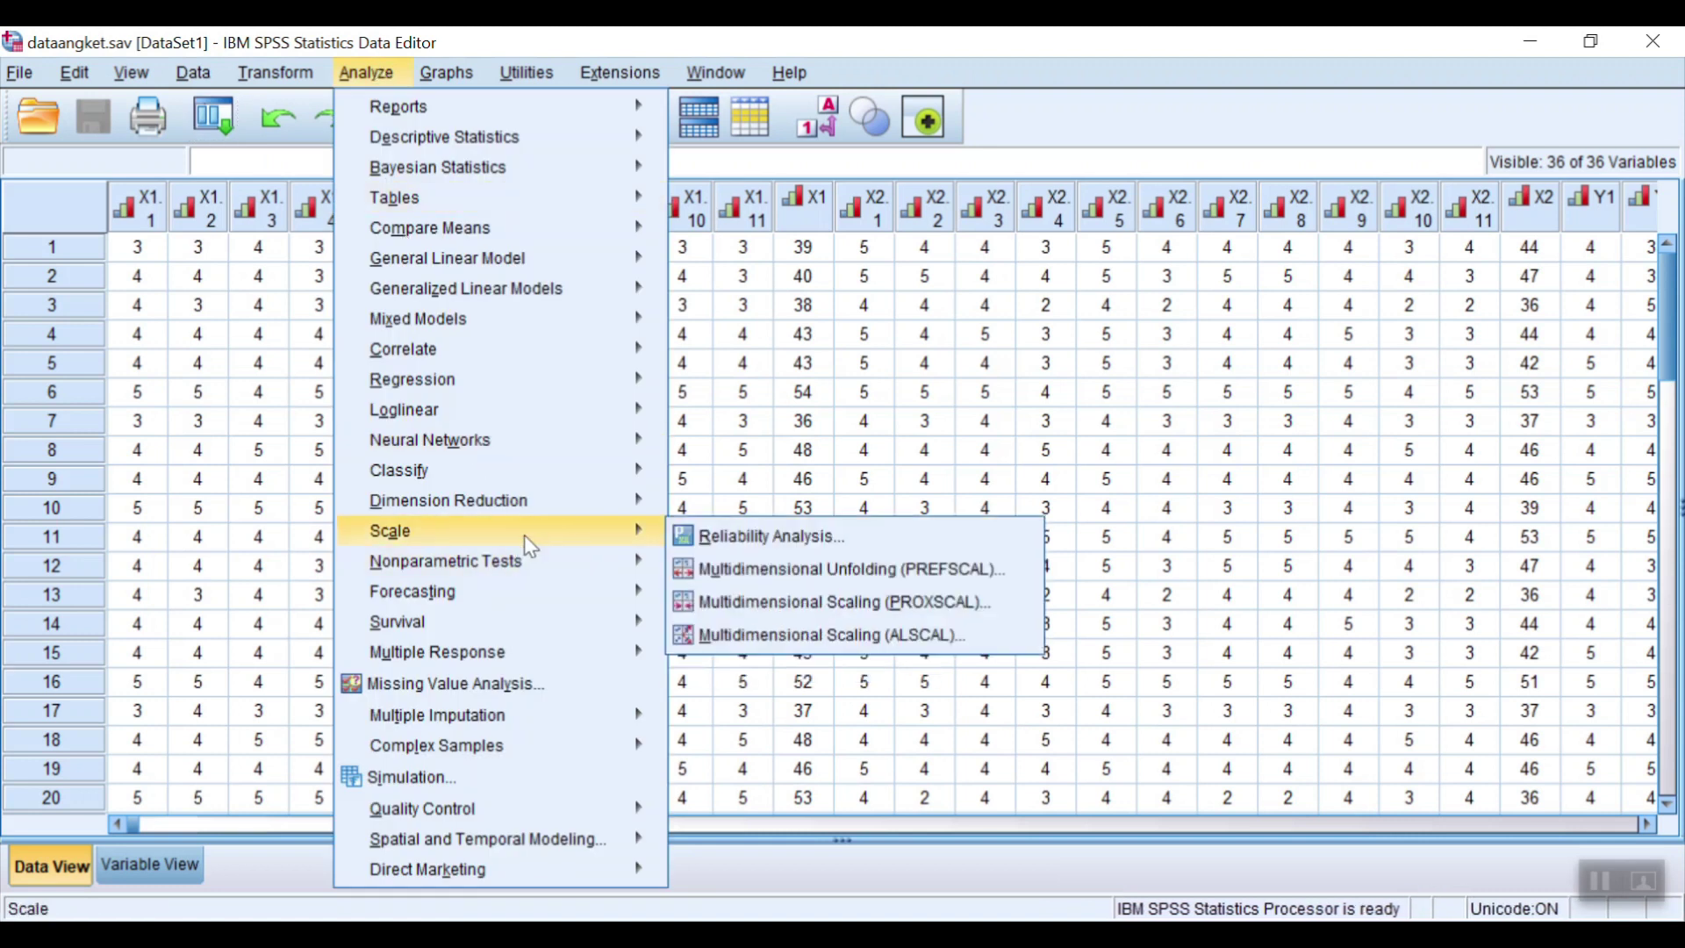
{"action": "left_click", "coordinate": [742, 533]}
{"action": "left_click", "coordinate": [898, 346]}
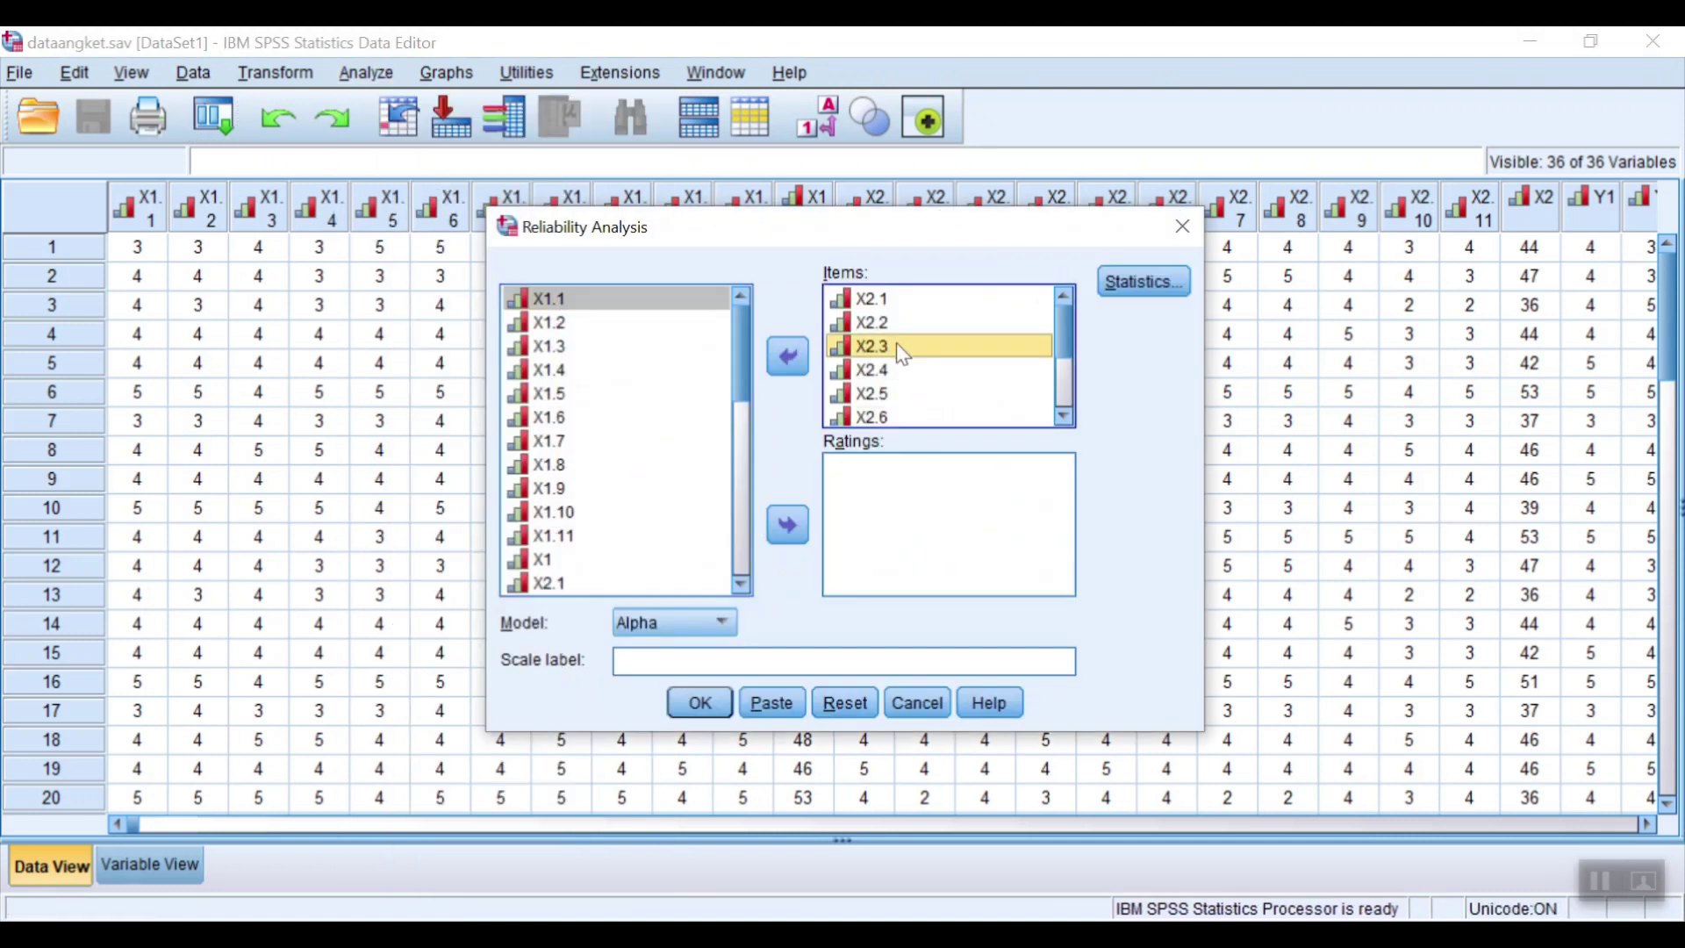
{"action": "key", "text": "ctrl+a"}
{"action": "left_click", "coordinate": [801, 352]}
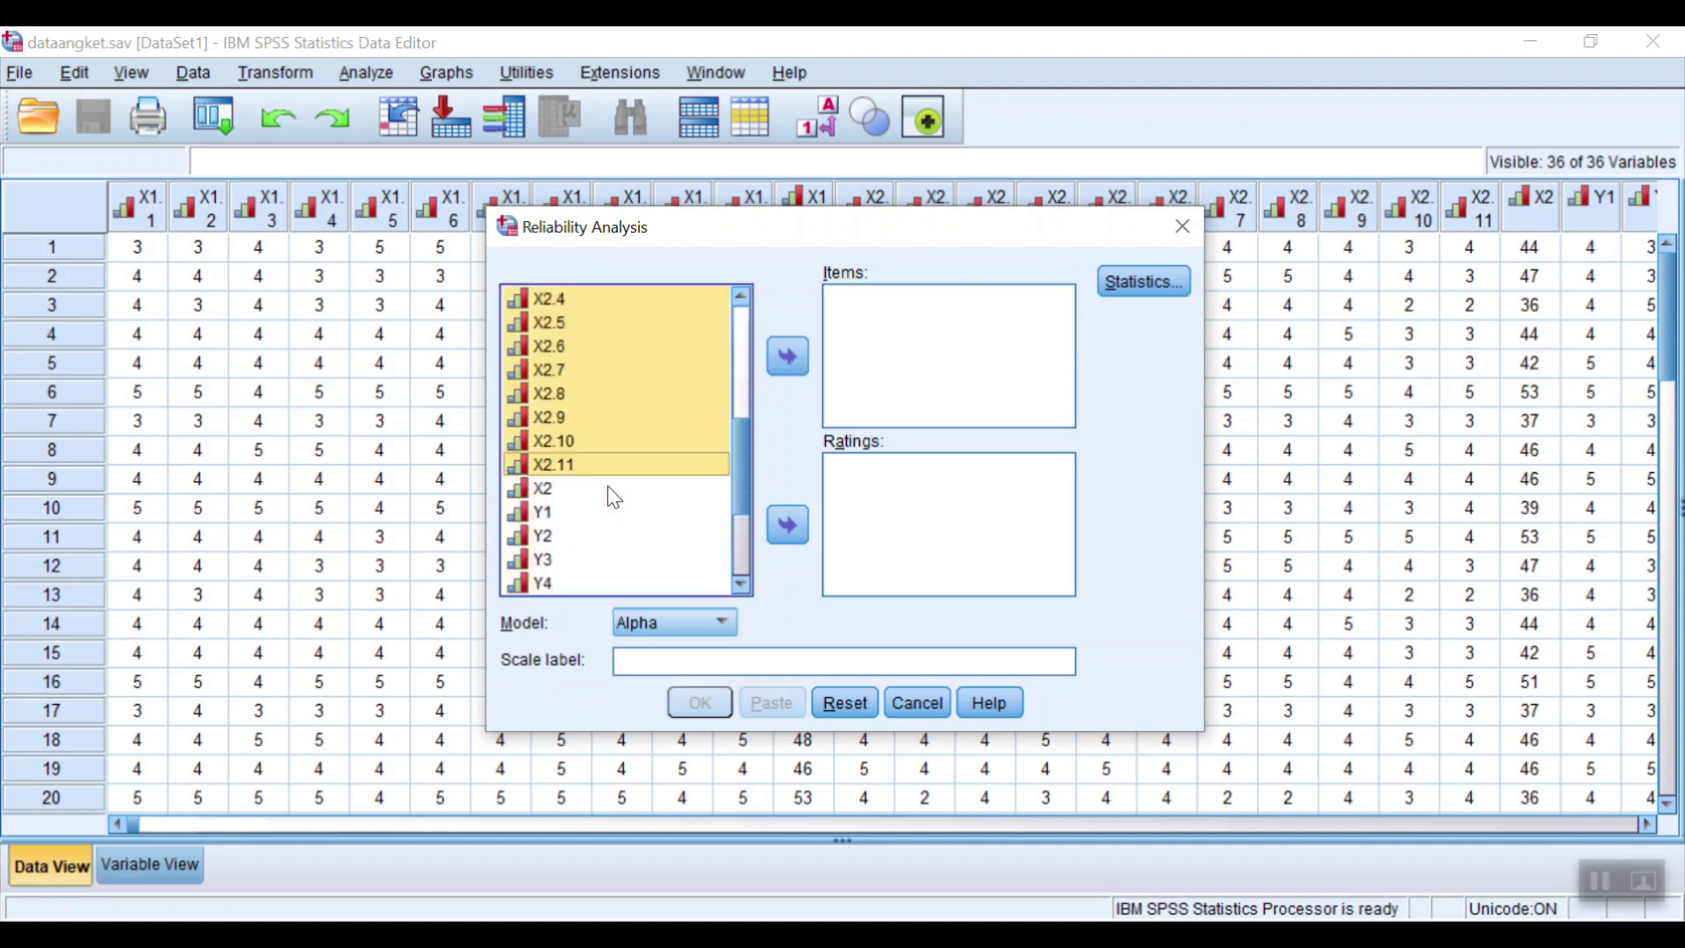
- Run an Alpha reliability analysis on items Y1 through Y11, leaving out the total variable Y
{"action": "left_click", "coordinate": [542, 513]}
{"action": "scroll", "coordinate": [603, 503], "scroll_direction": "down", "scroll_amount": 3}
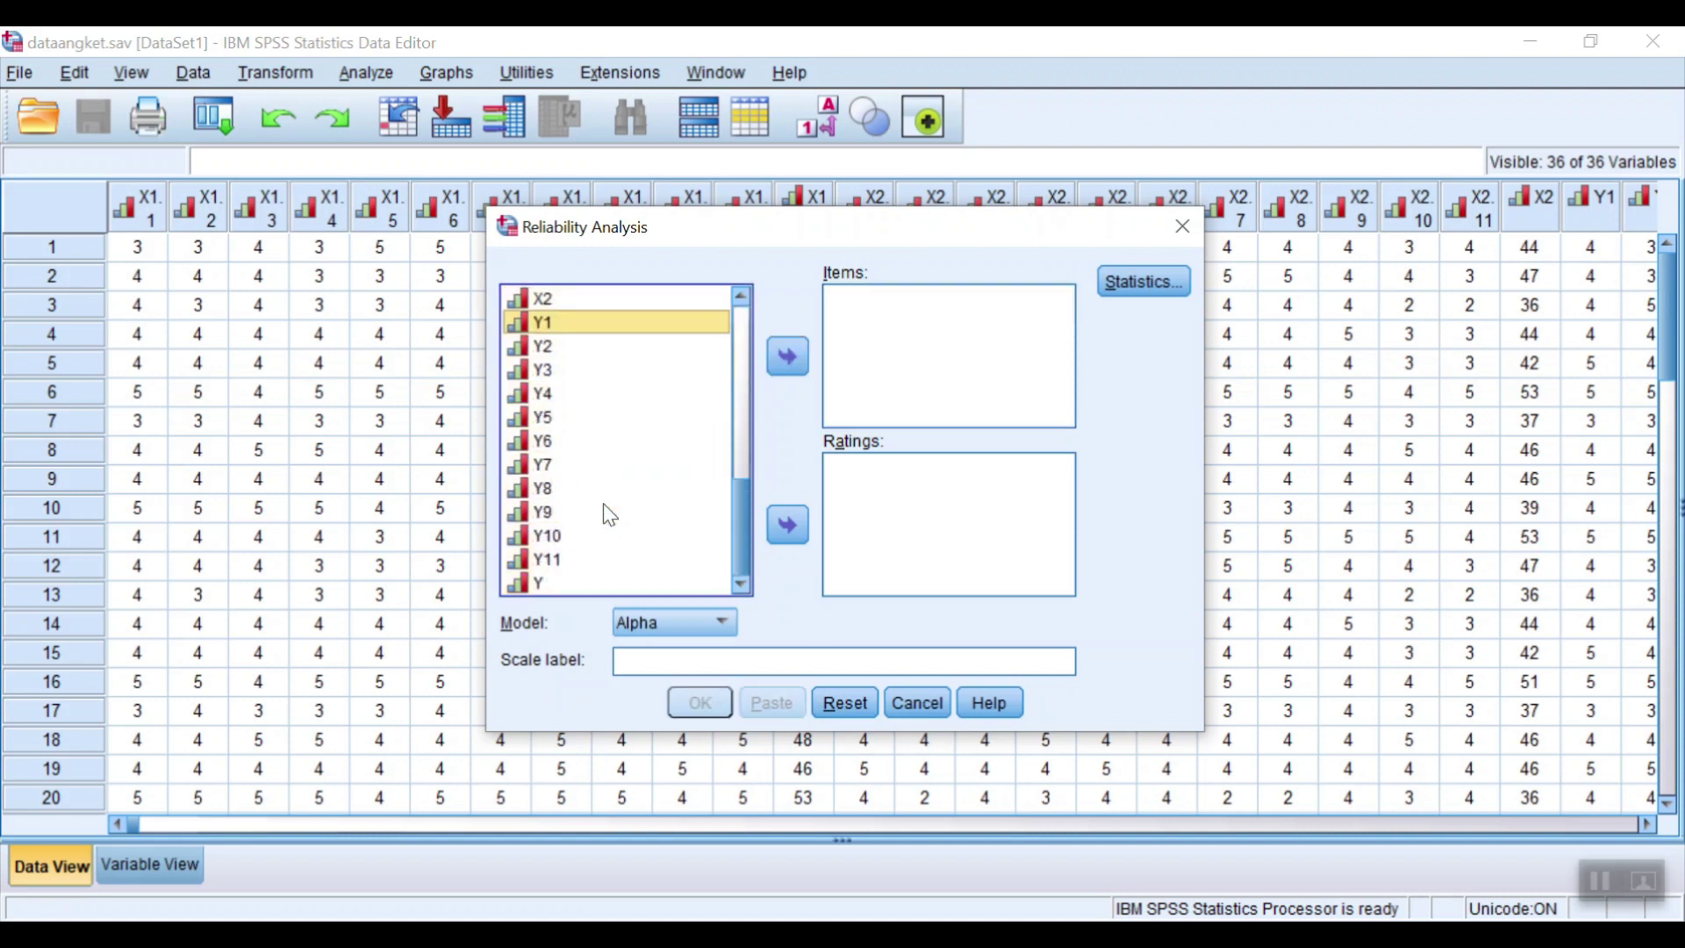
{"action": "left_click", "coordinate": [562, 559], "text": "shift"}
{"action": "left_click", "coordinate": [788, 356]}
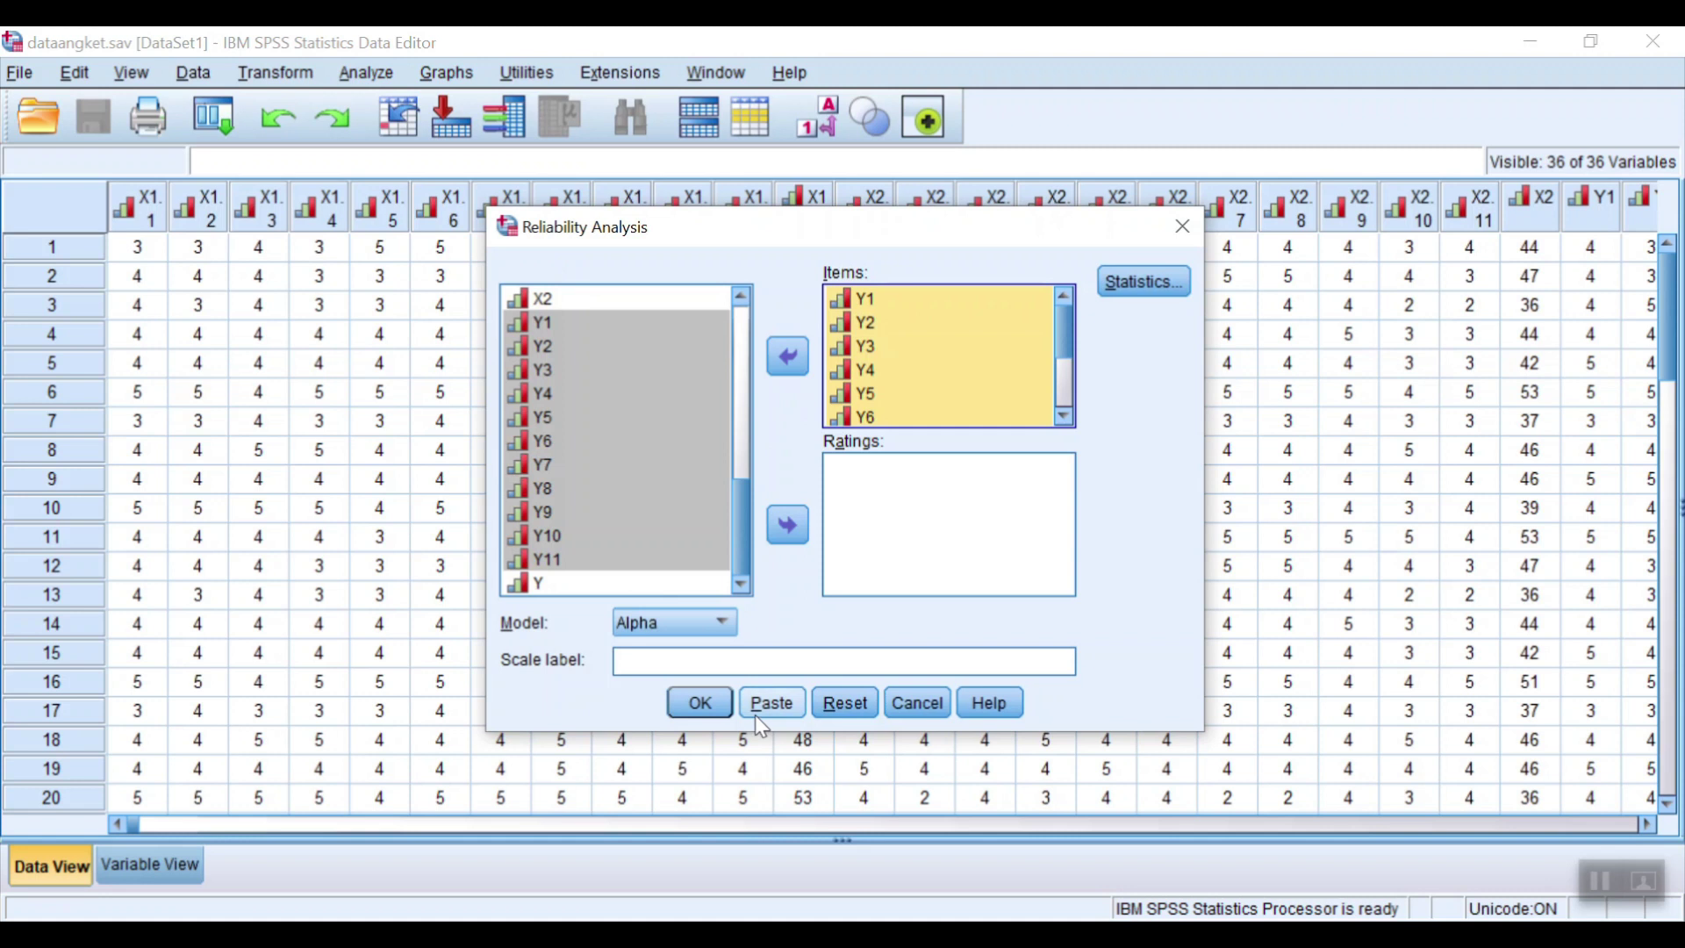
{"action": "left_click", "coordinate": [699, 703]}
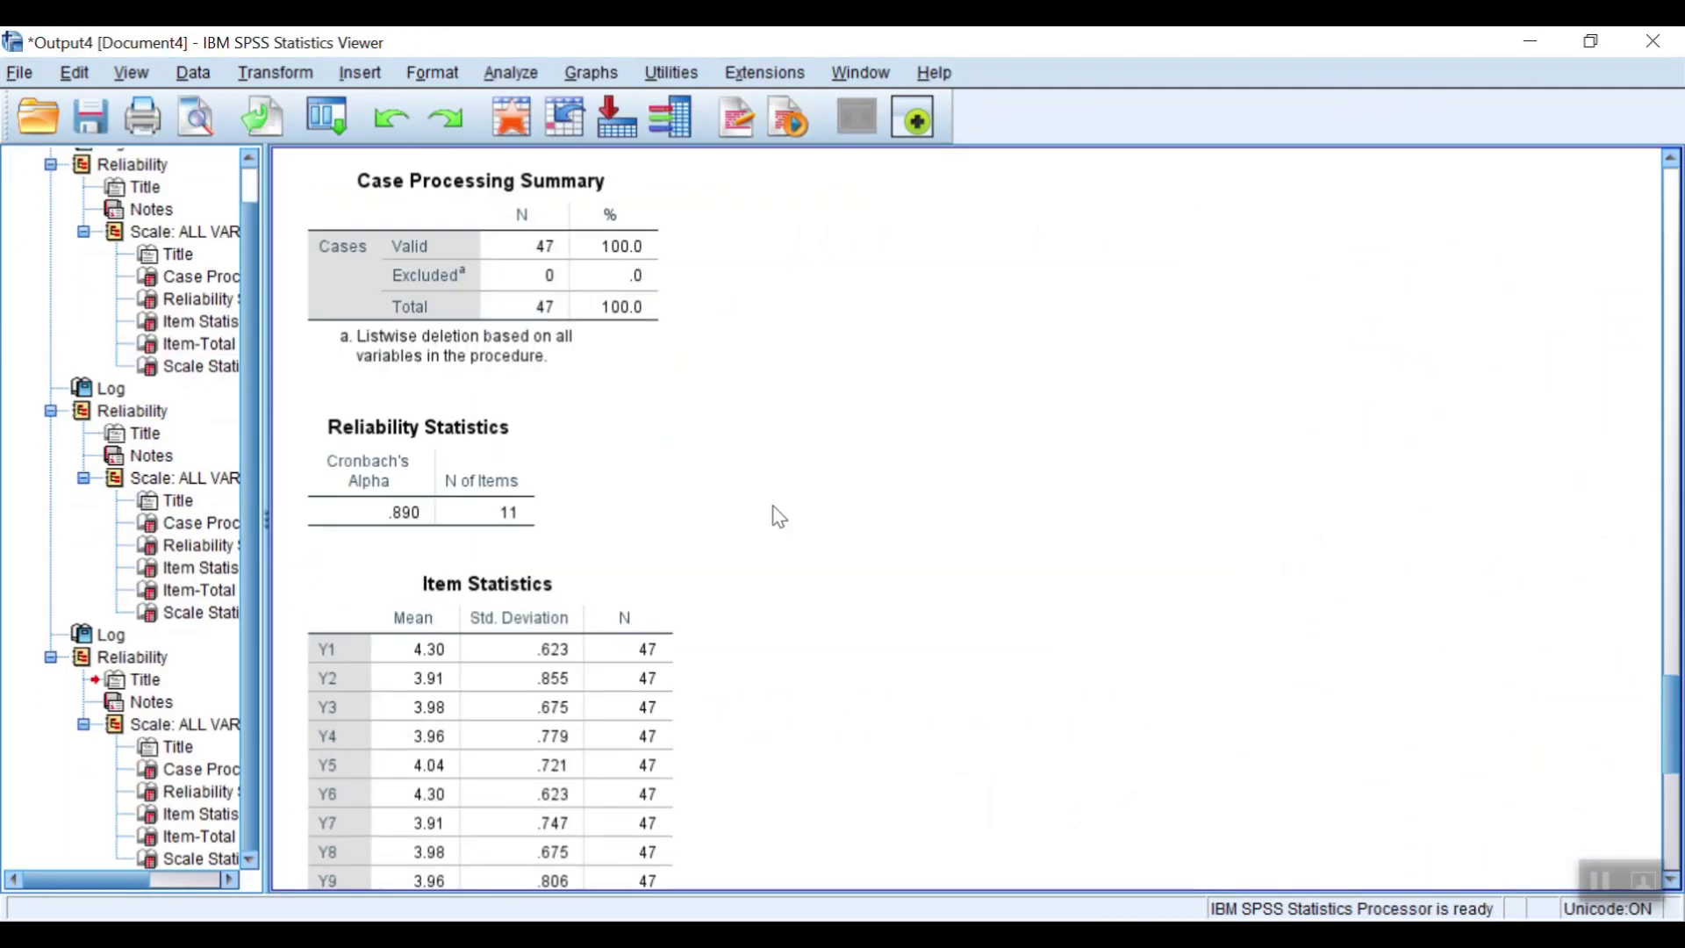
- Examine the Y reliability output: the Item-Total Statistics table, Cronbach's Alpha and the case processing summary
{"action": "scroll", "coordinate": [780, 518], "scroll_direction": "down", "scroll_amount": 8}
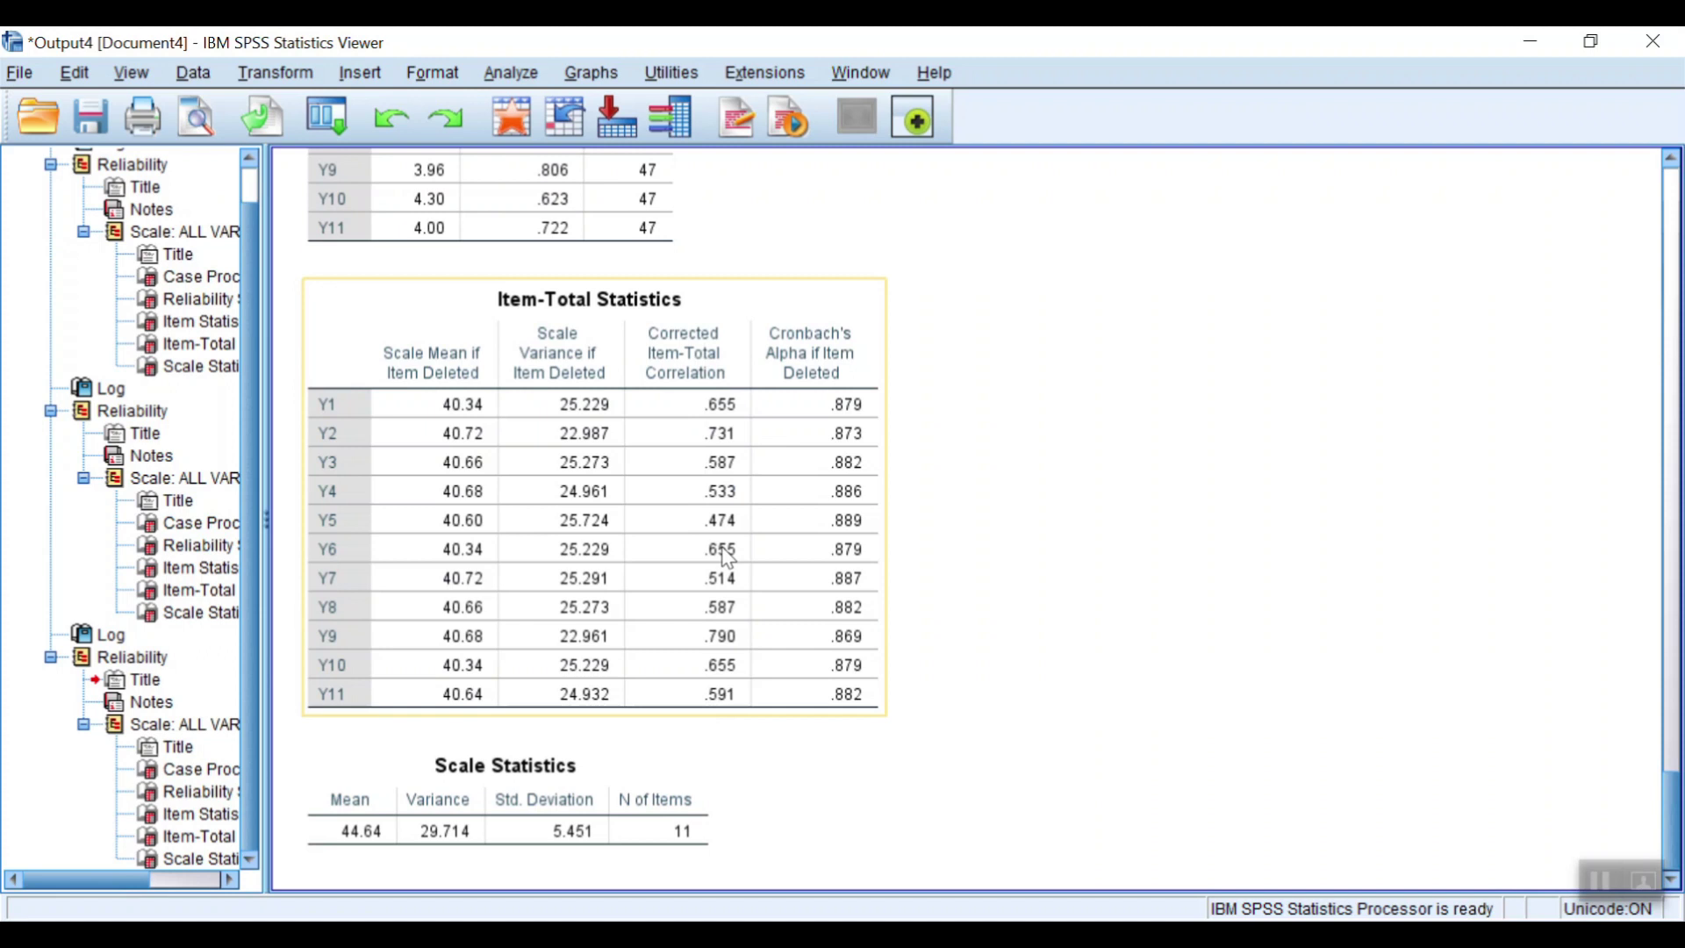
{"action": "scroll", "coordinate": [703, 466], "scroll_direction": "up", "scroll_amount": 10}
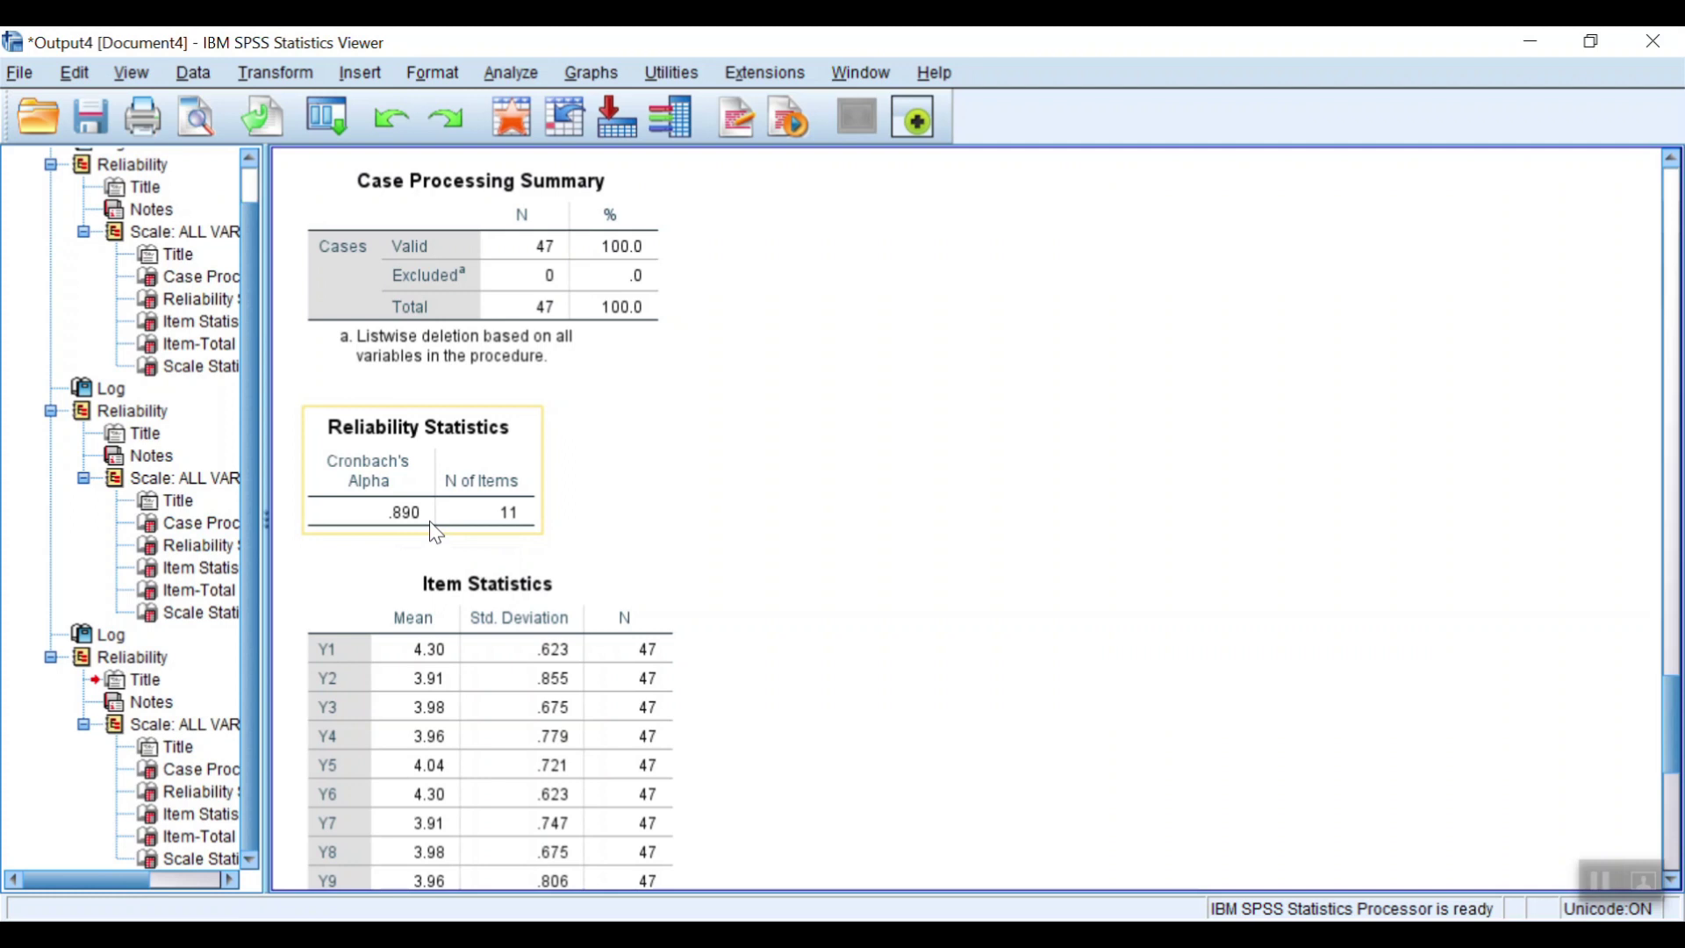
{"action": "left_click", "coordinate": [554, 375]}
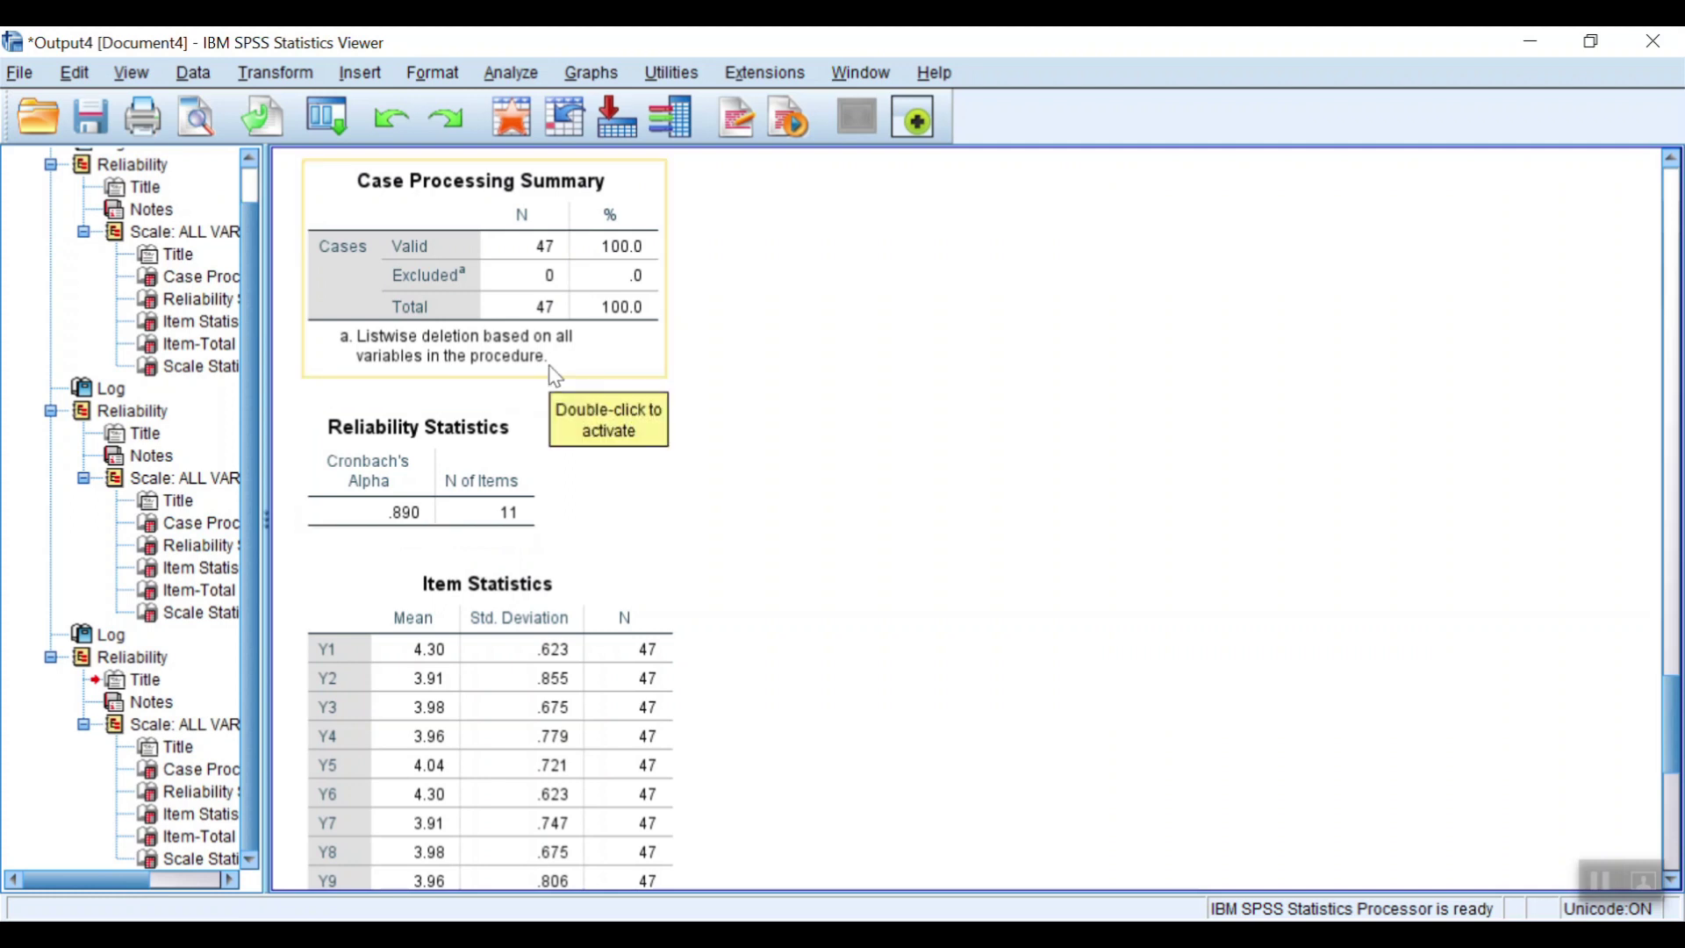
{"action": "left_click", "coordinate": [658, 459]}
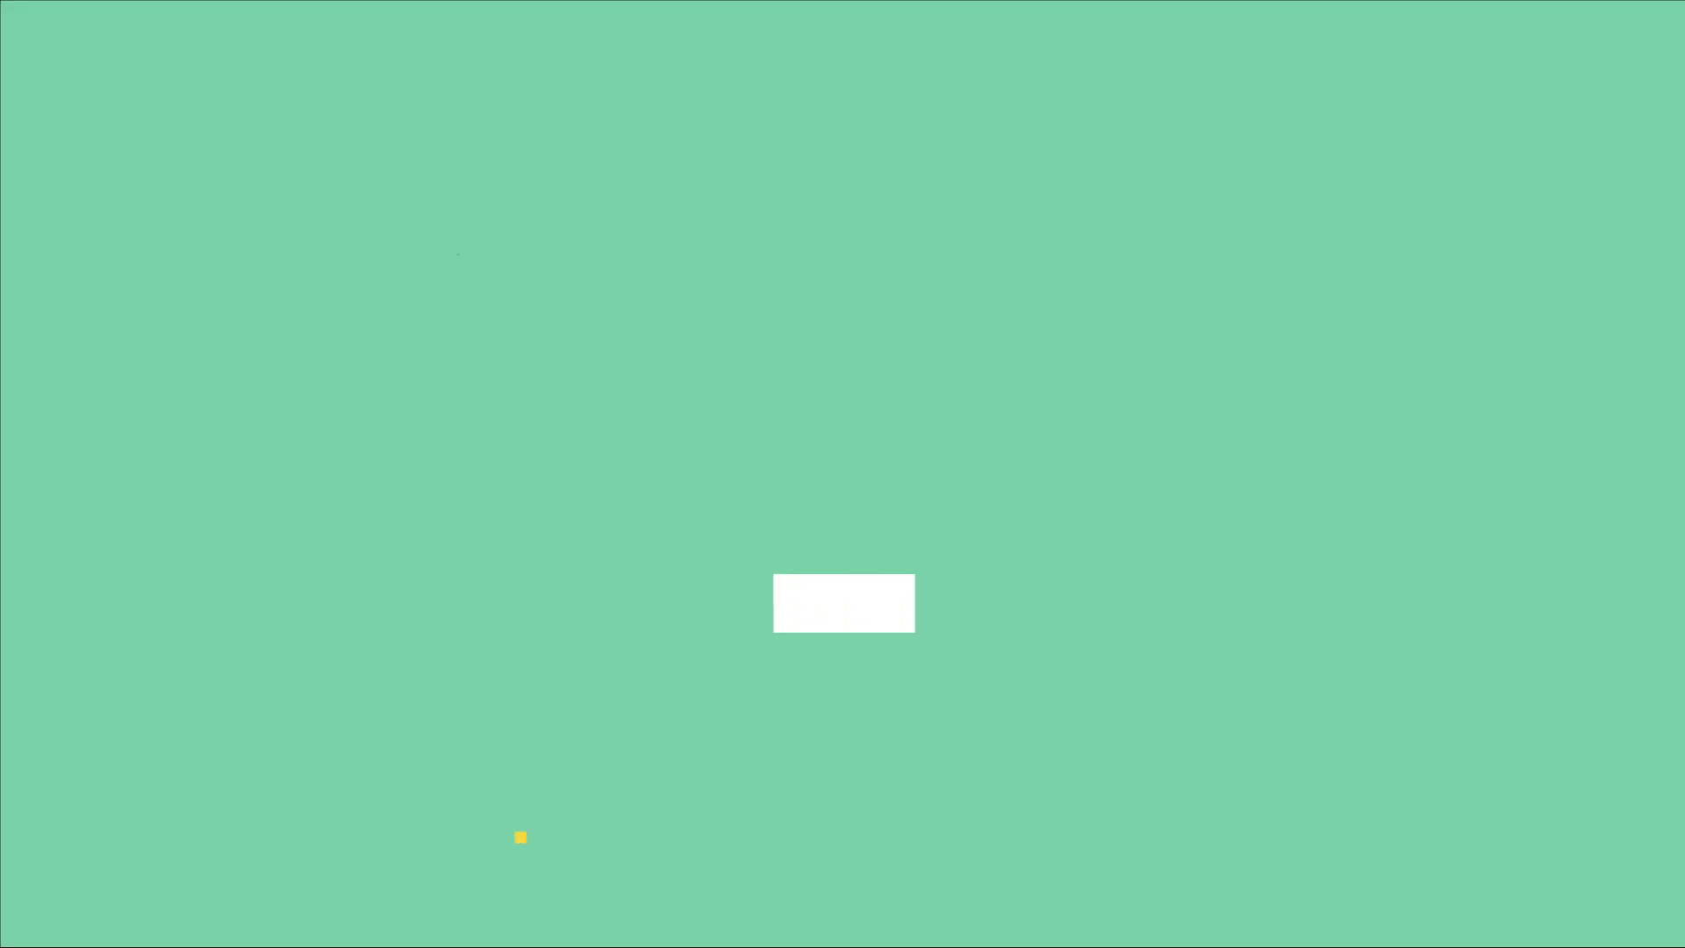